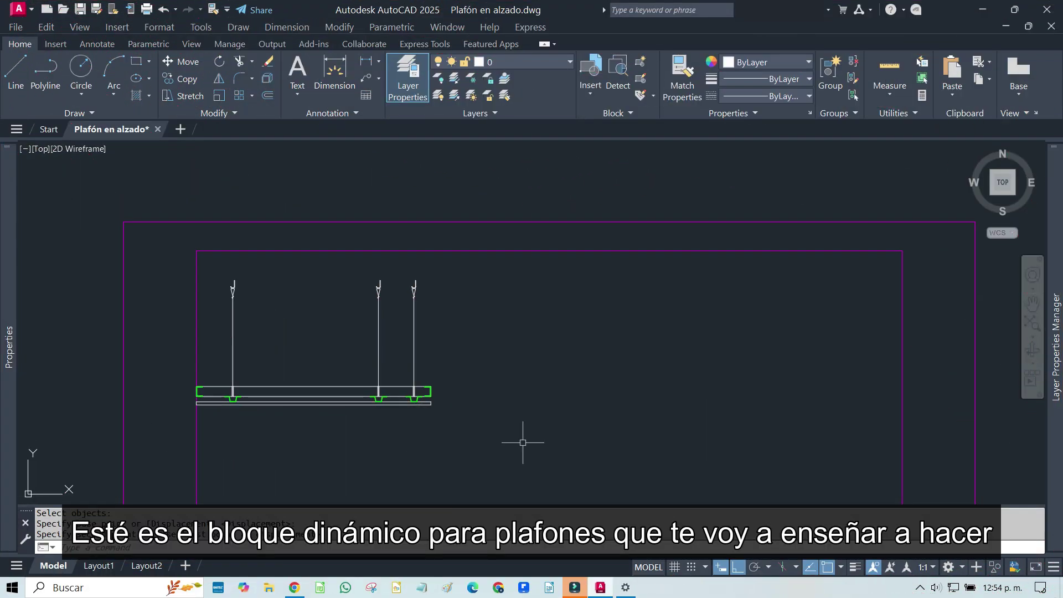
Raise the ceiling block's hangers to the upper magenta line and extend the ceiling to the right column
left_click(465, 365)
left_click(398, 435)
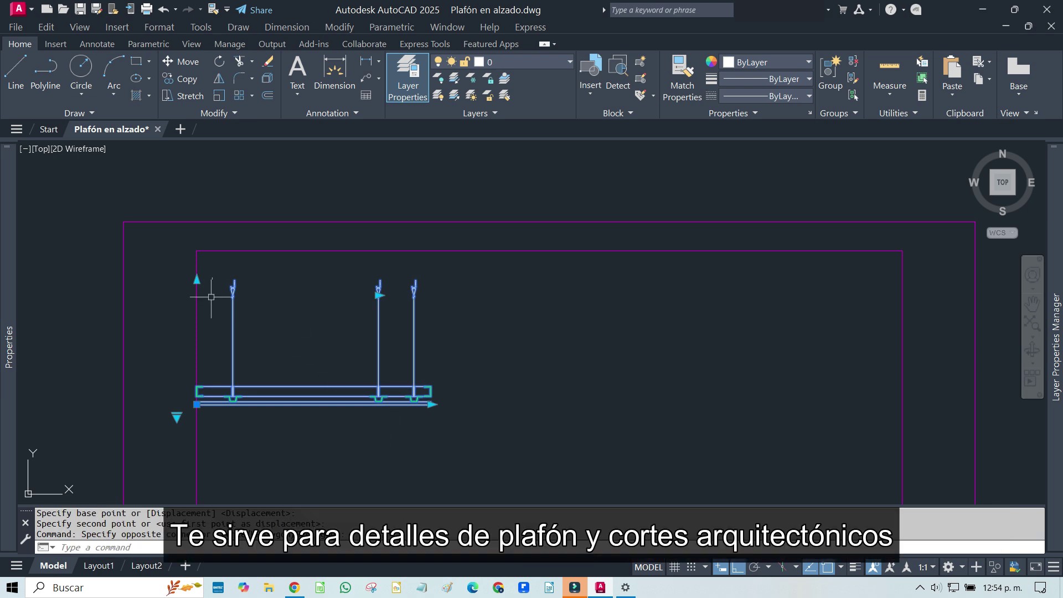
left_click(196, 280)
left_click(197, 256)
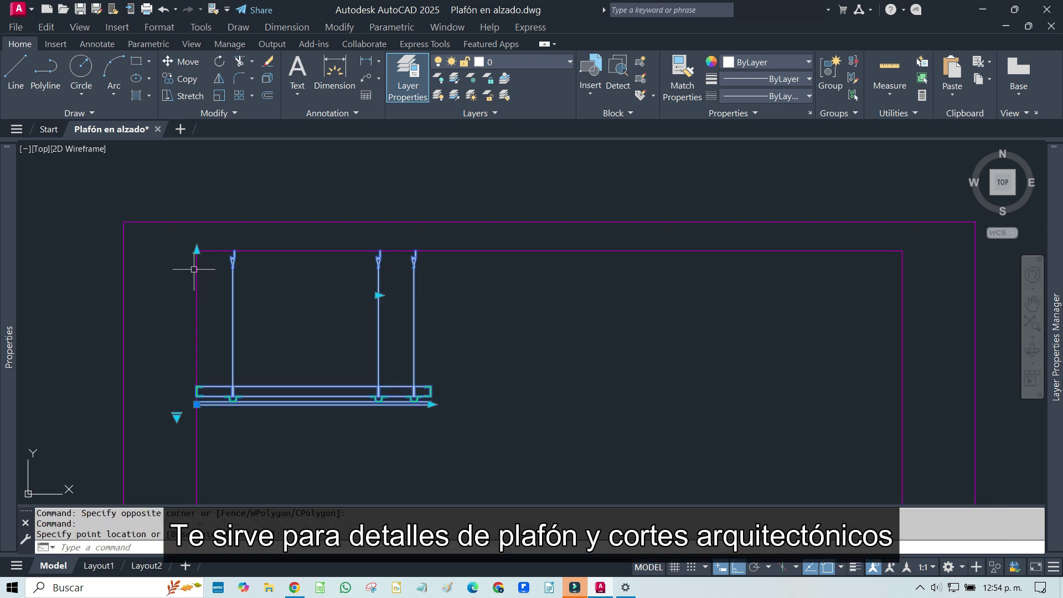
left_click(196, 250)
left_click(197, 250)
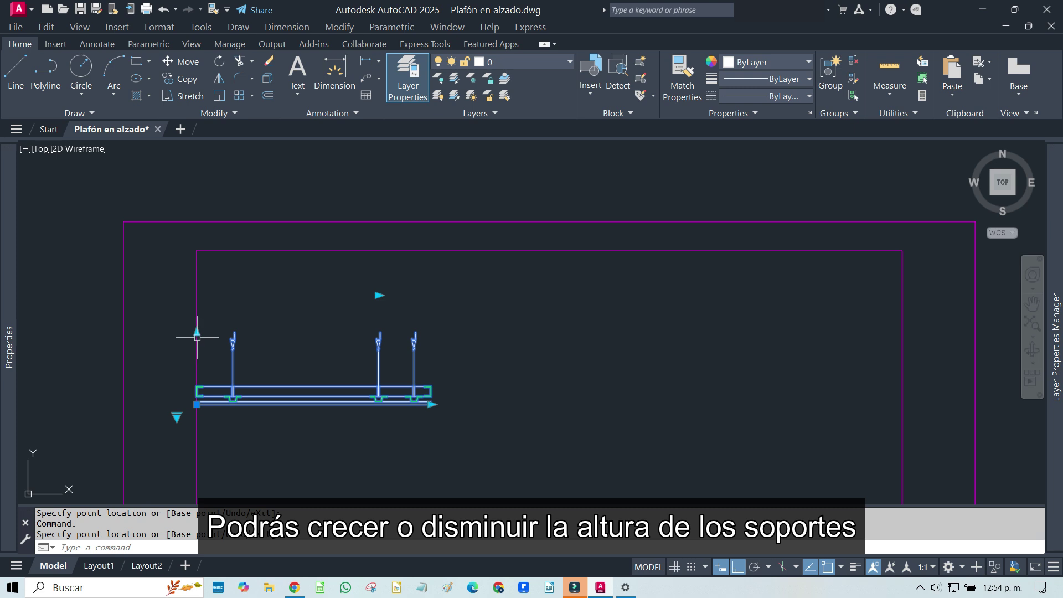
left_click(197, 250)
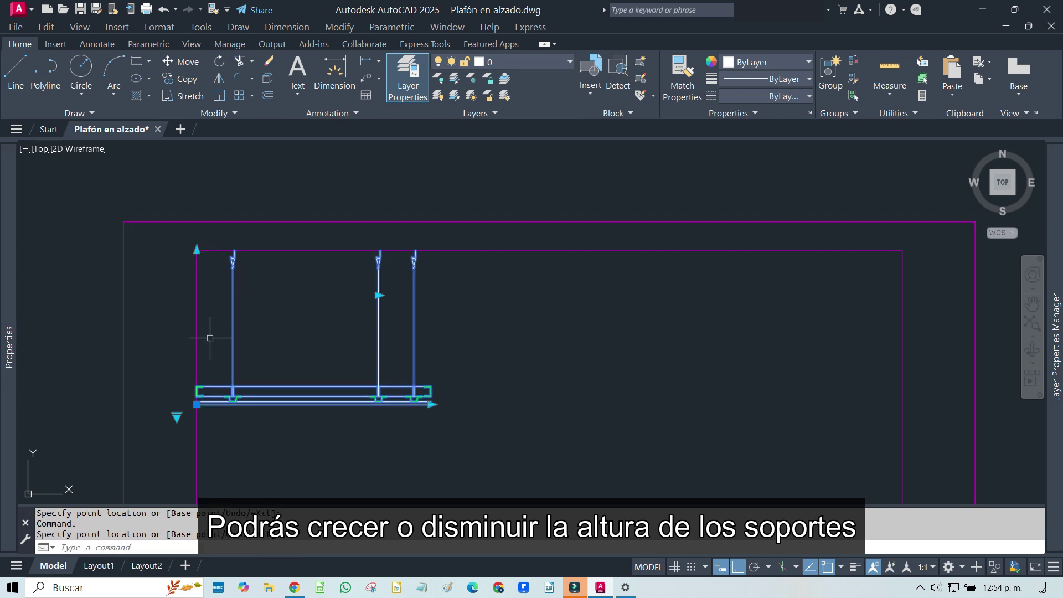
left_click(431, 405)
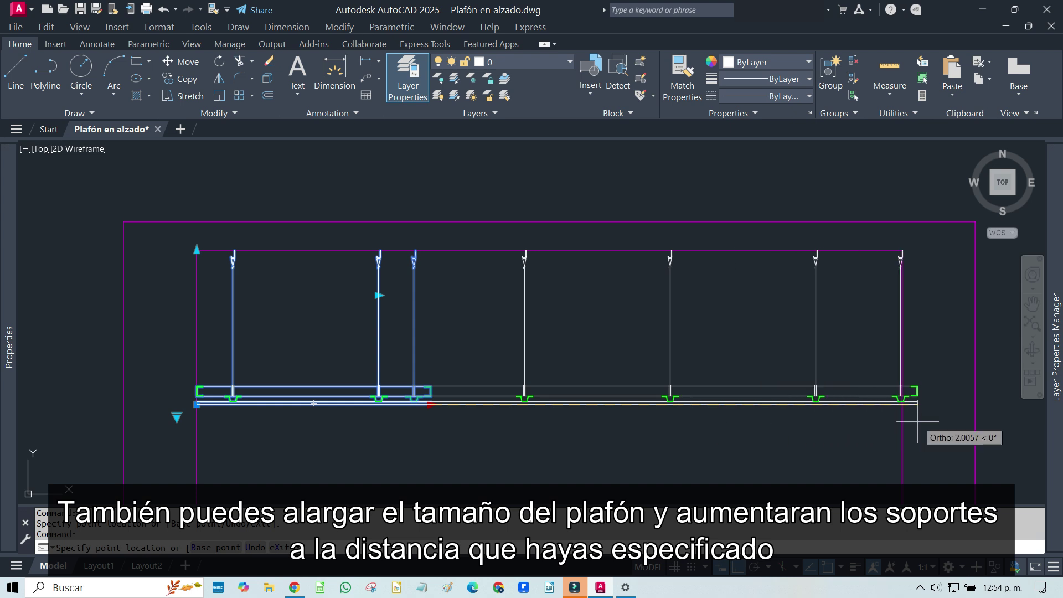
left_click(903, 413)
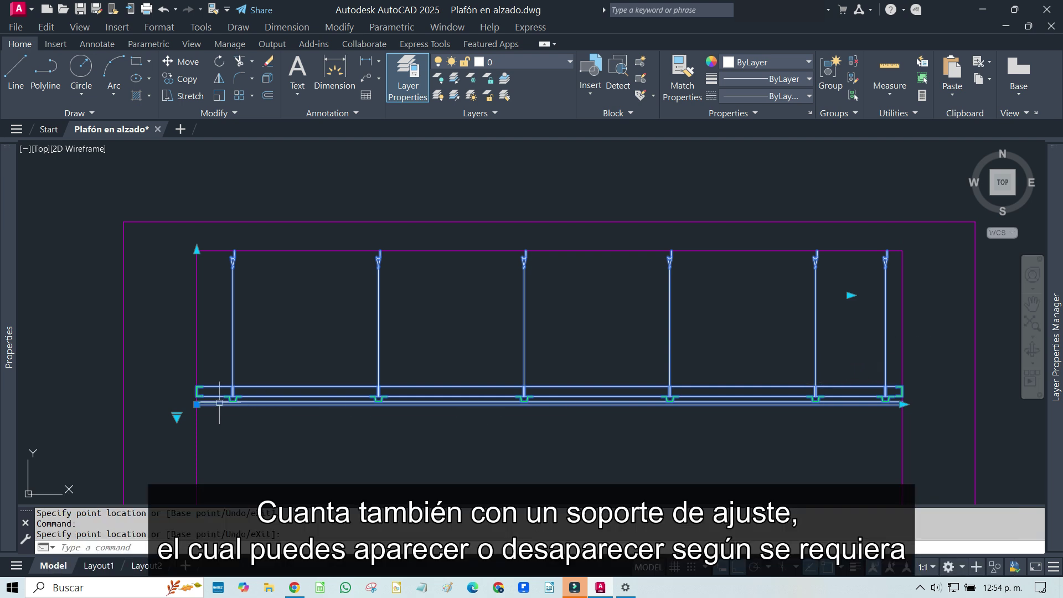
Hide the adjustment support with the visibility grip, then show it again
left_click(177, 416)
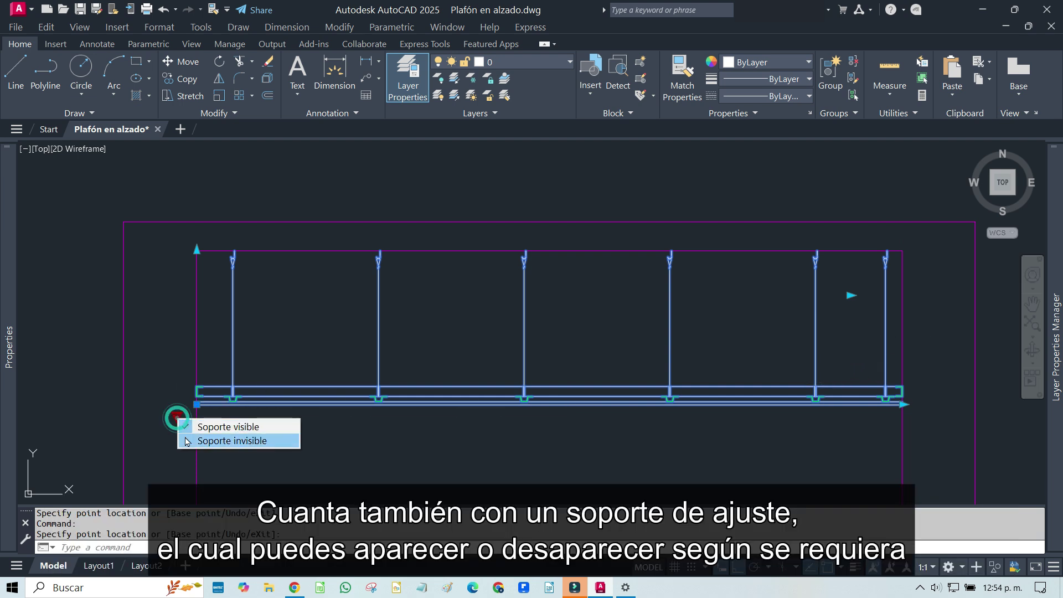
left_click(191, 440)
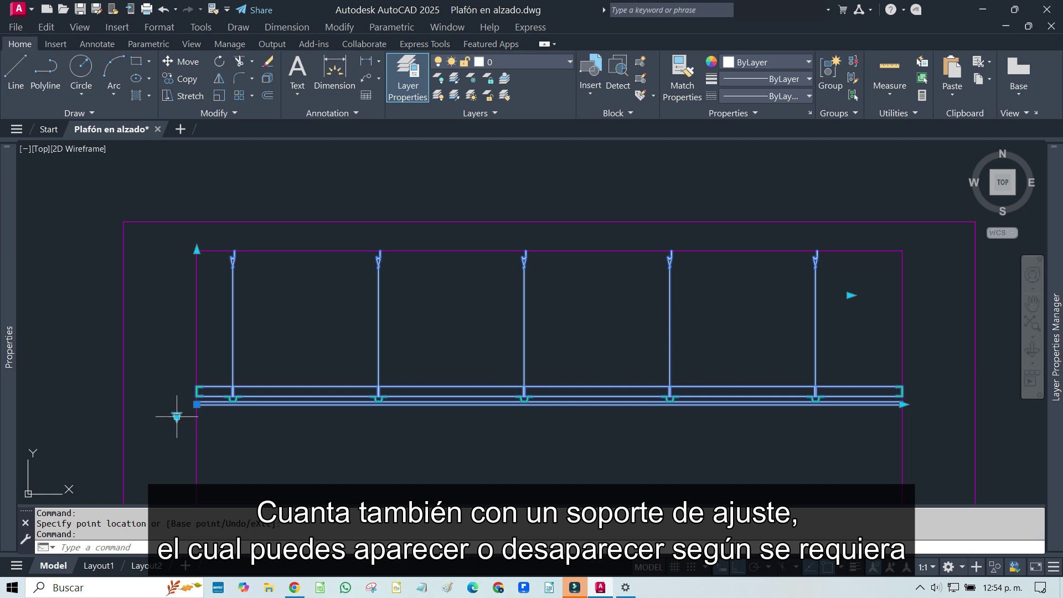
left_click(177, 417)
left_click(203, 423)
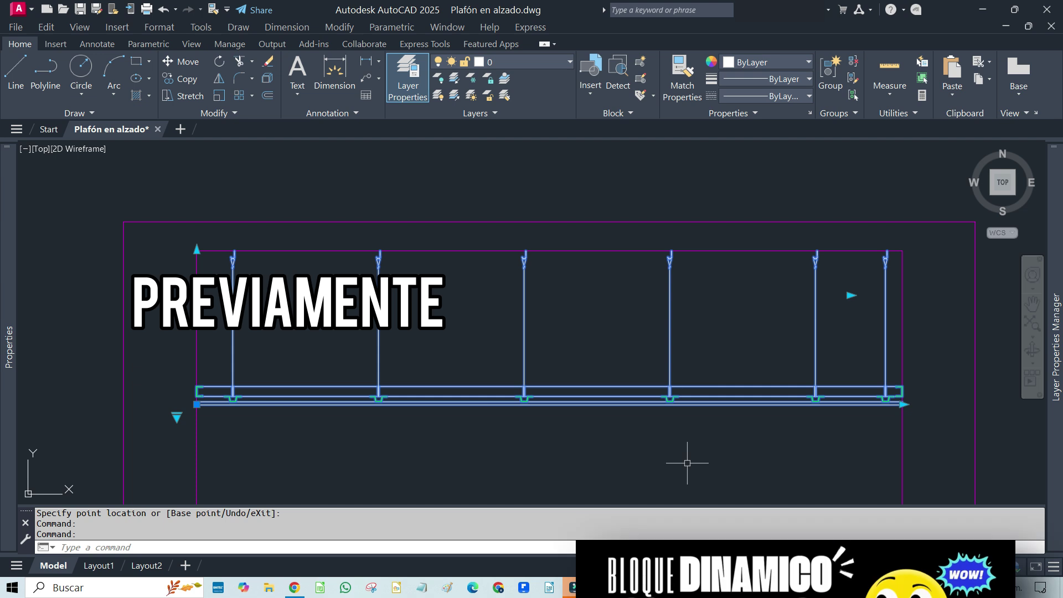
Deselect the ceiling block to return to the detail with its 0.15, 0.60, 0.15, 0.07 dimensions
key("Escape")
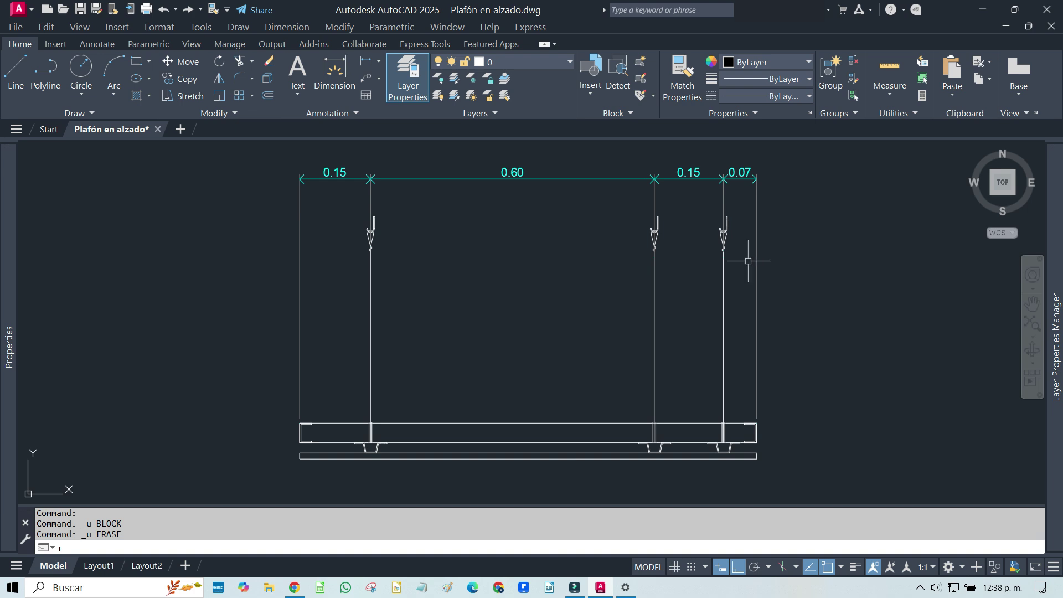
Erase the 0.15, 0.60, 0.15 and 0.07 spacing dimensions above the ceiling detail
type("e")
key("Return")
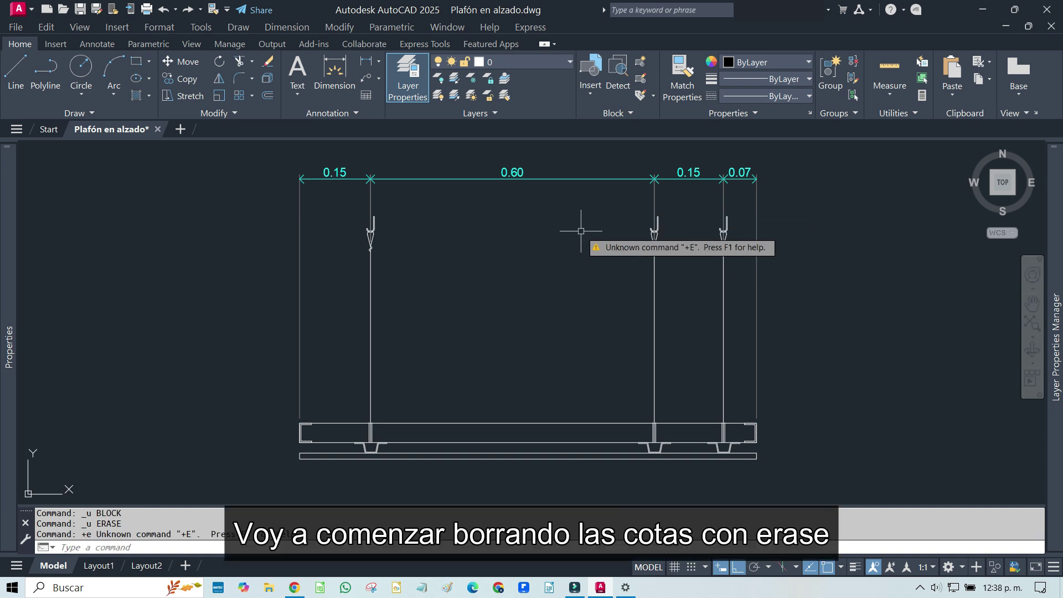
type("E")
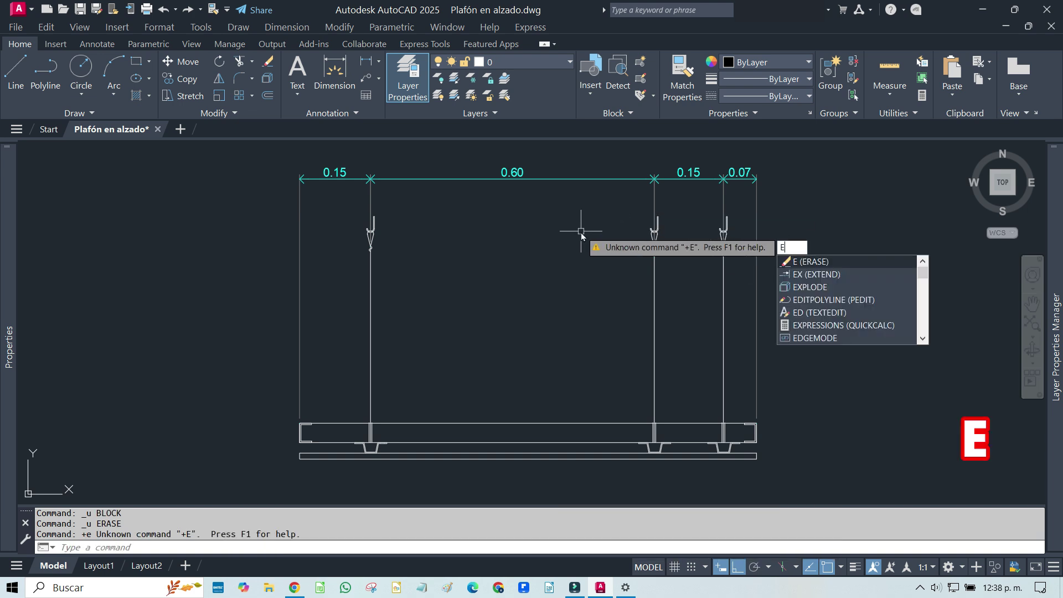
key("Return")
left_click(771, 157)
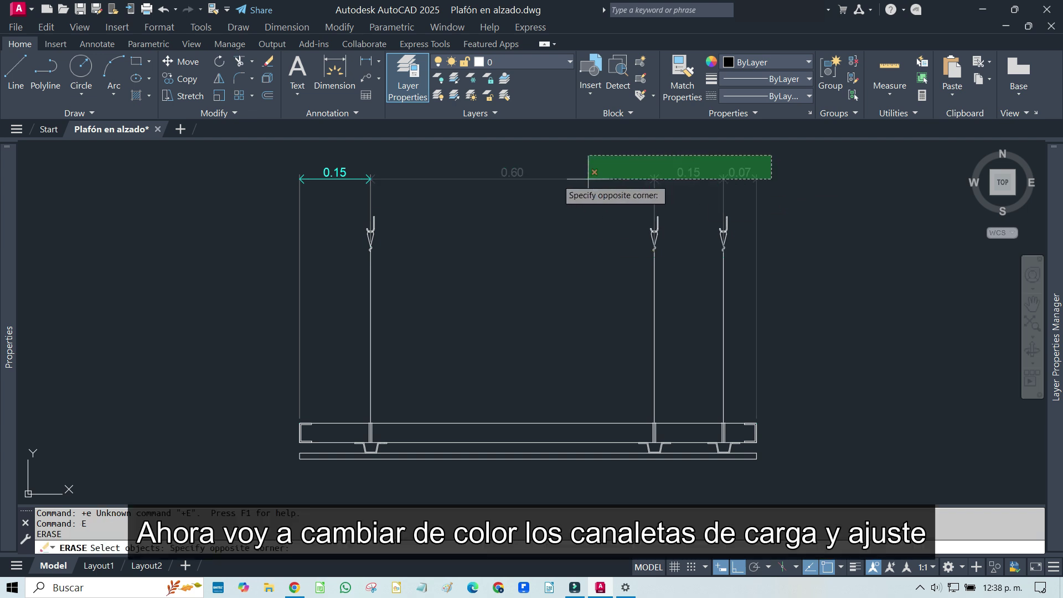
left_click(288, 181)
key("Return")
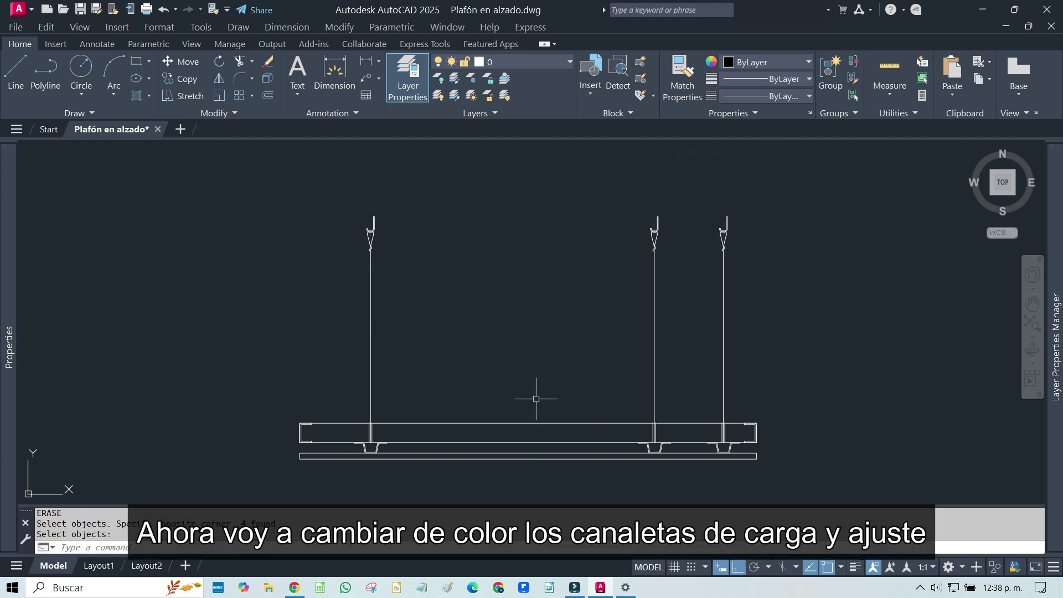
Set both end brackets and the three hanger clips to the colour Green
left_click(263, 467)
left_click(320, 408)
left_click(333, 474)
left_click(404, 435)
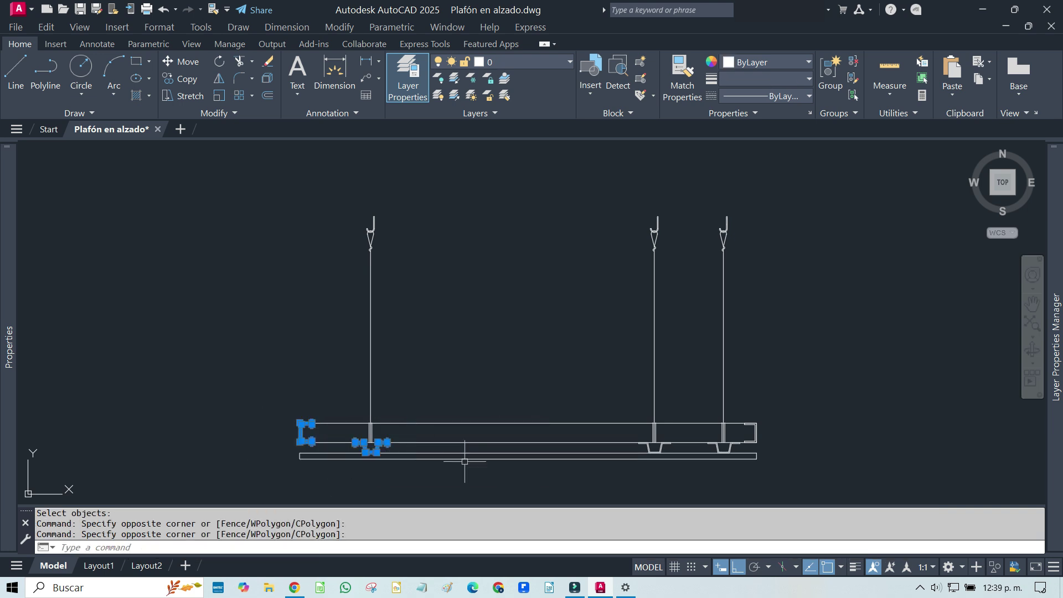
left_click(588, 487)
left_click(763, 413)
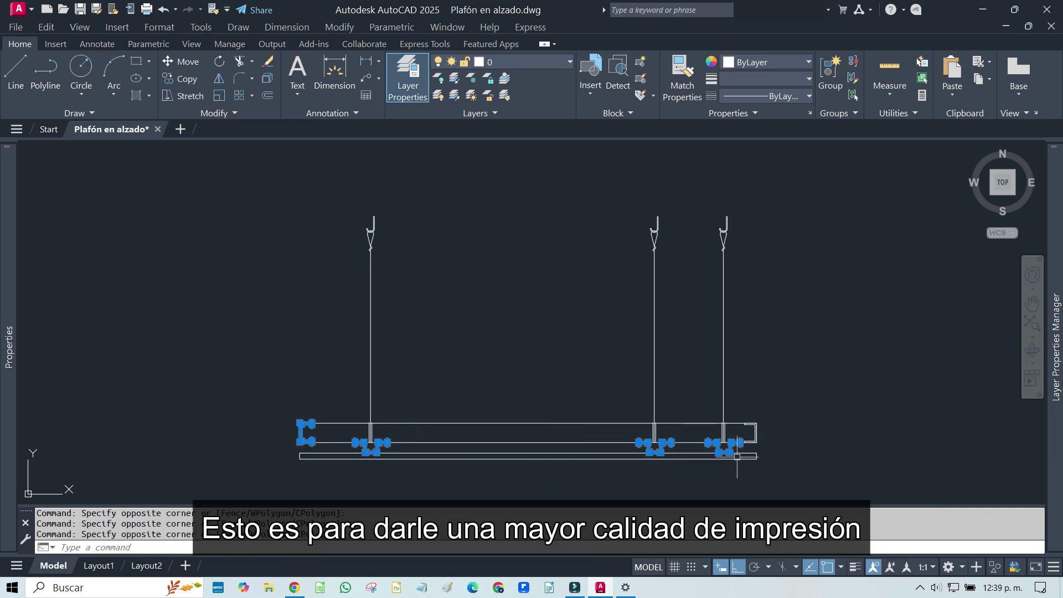
left_click(741, 399)
left_click(769, 450)
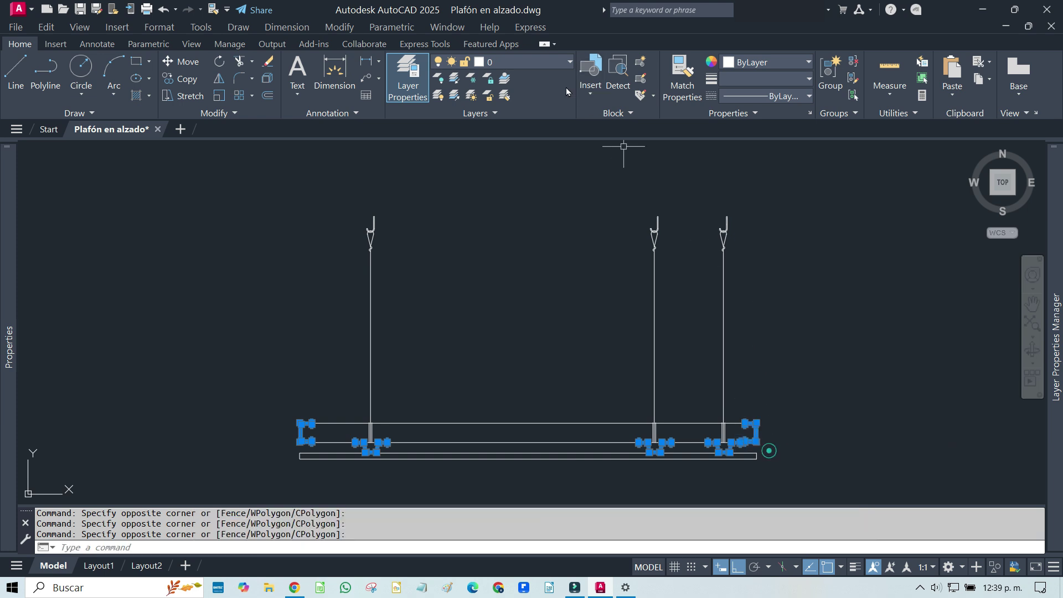
left_click(763, 62)
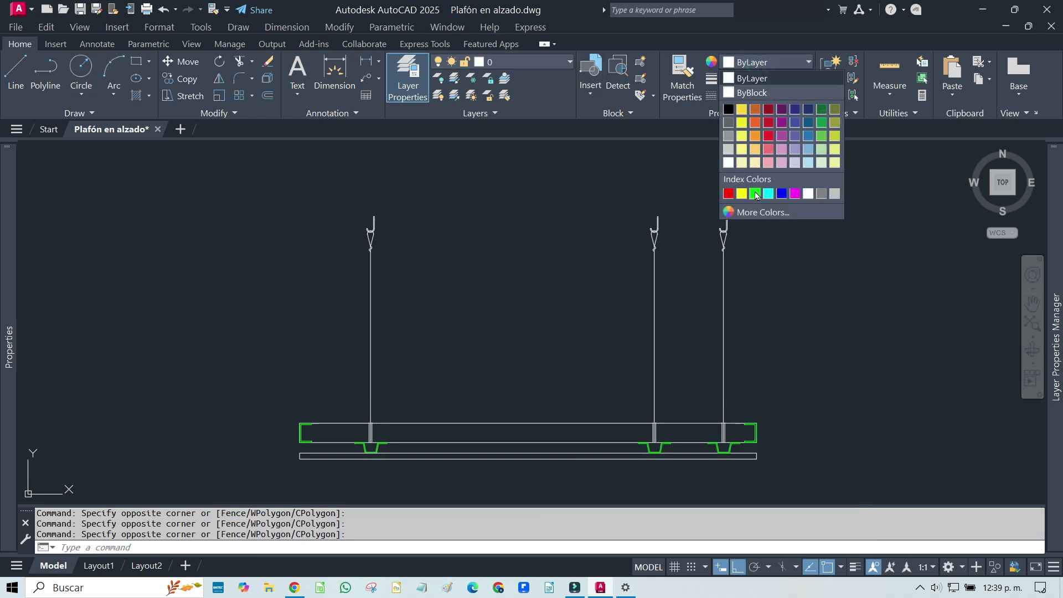
left_click(756, 194)
key("Escape")
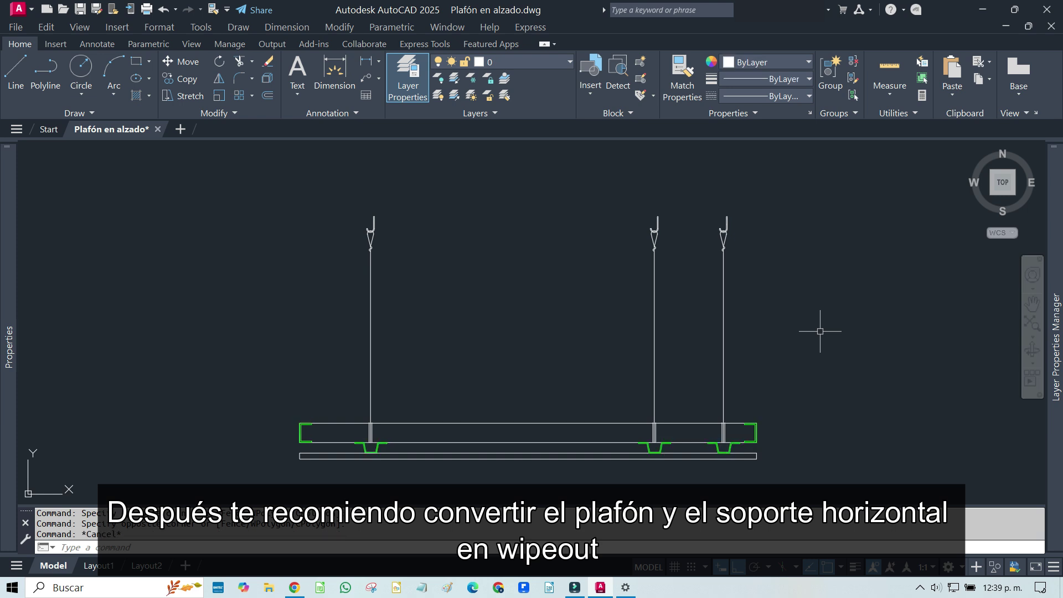
Convert the upper ceiling rectangle polyline into a wipeout, erasing the original outline
left_click(549, 422)
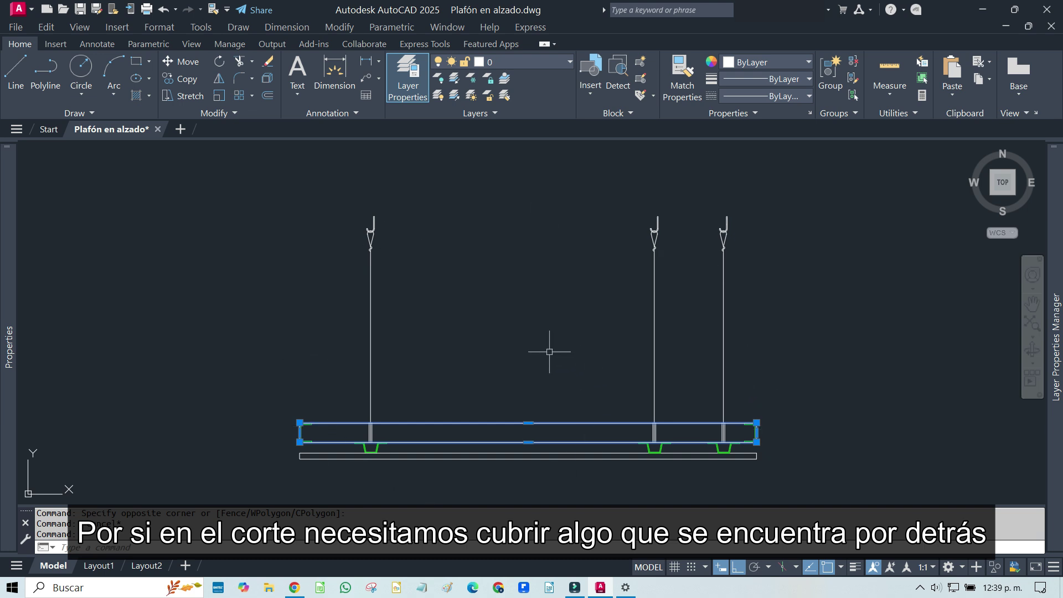
key("Escape")
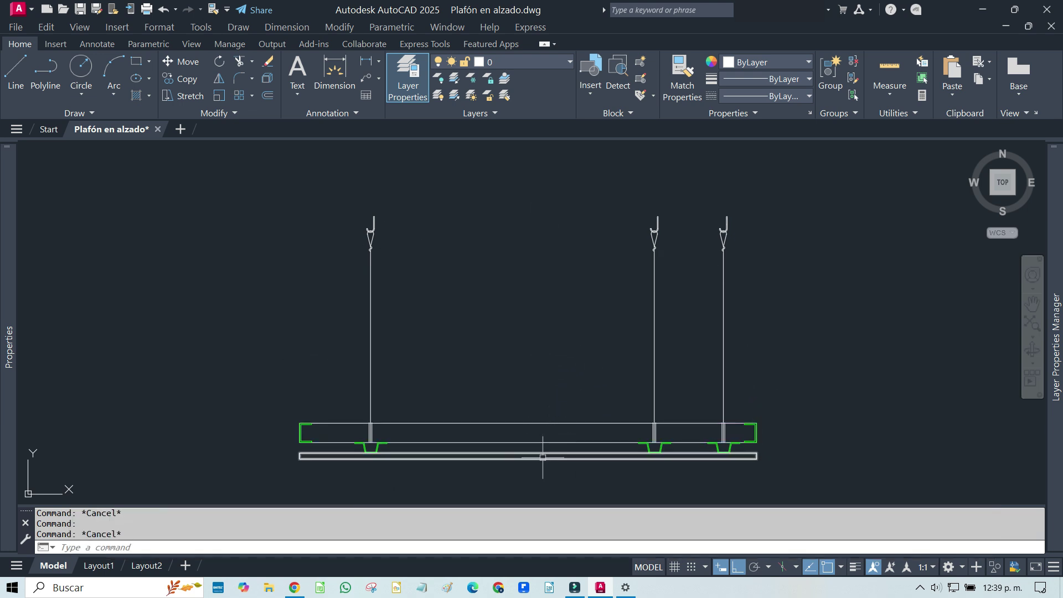
left_click(543, 455)
key("Escape")
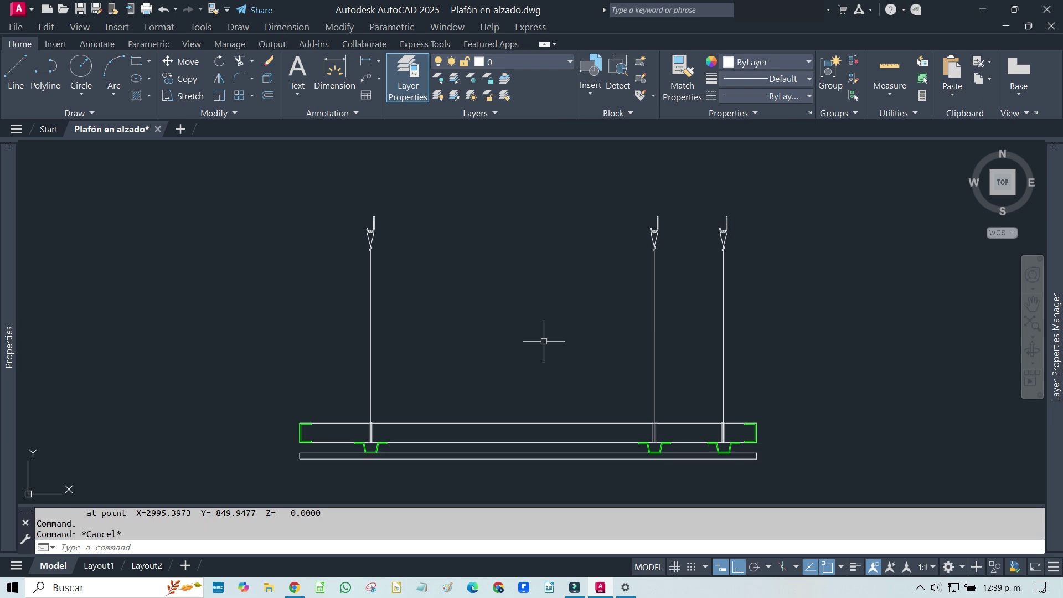
type("wip")
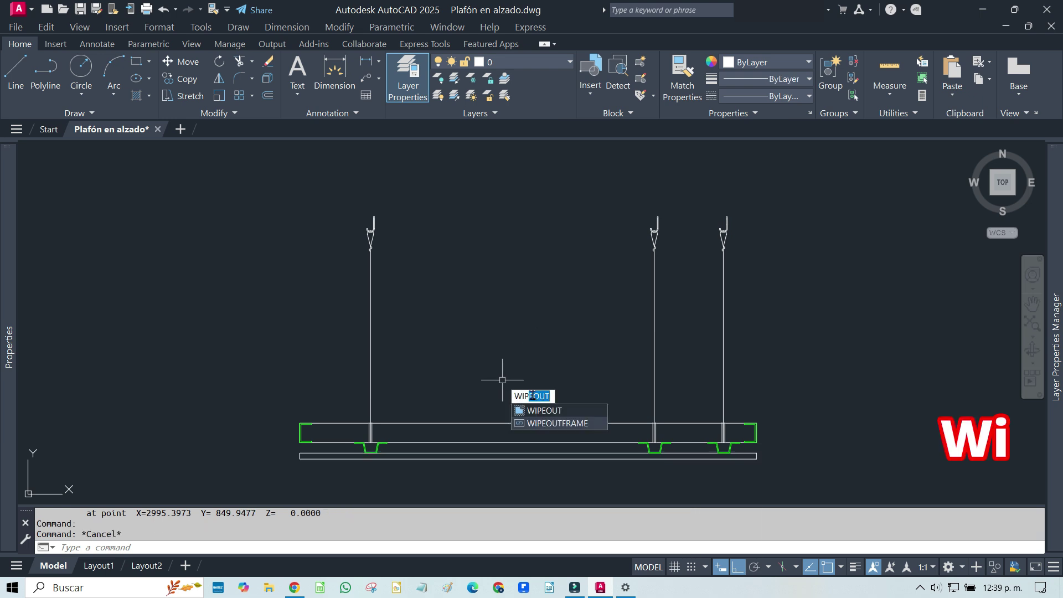
left_click(539, 411)
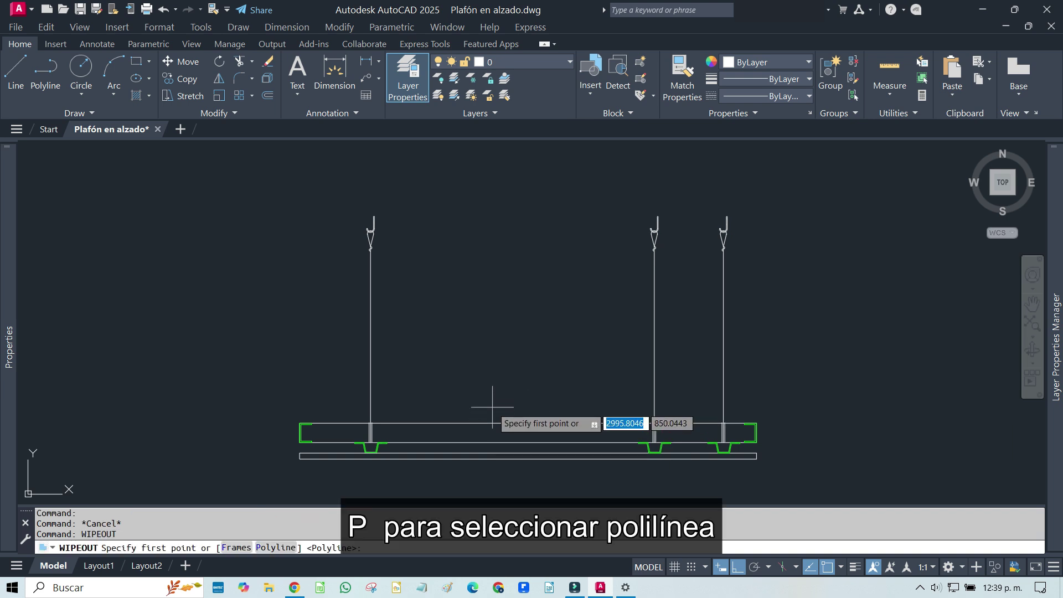
type("p")
key("Return")
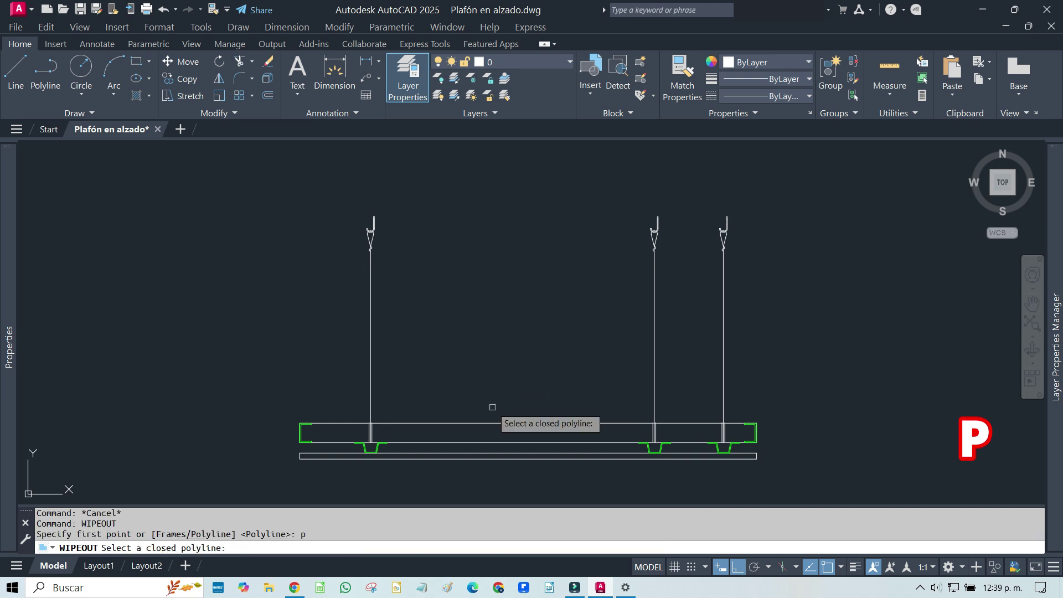
left_click(495, 423)
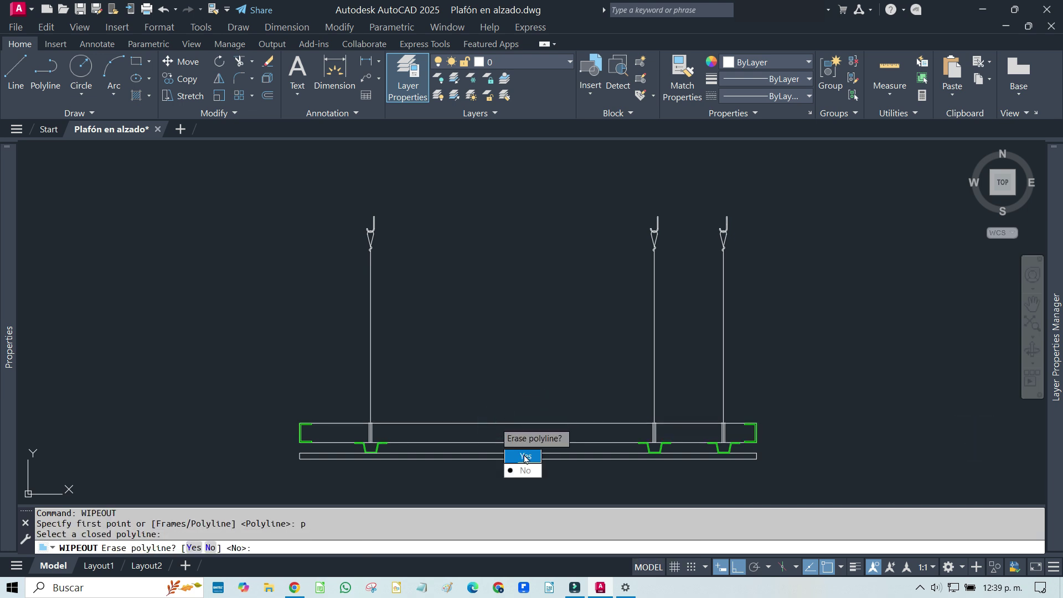
left_click(525, 458)
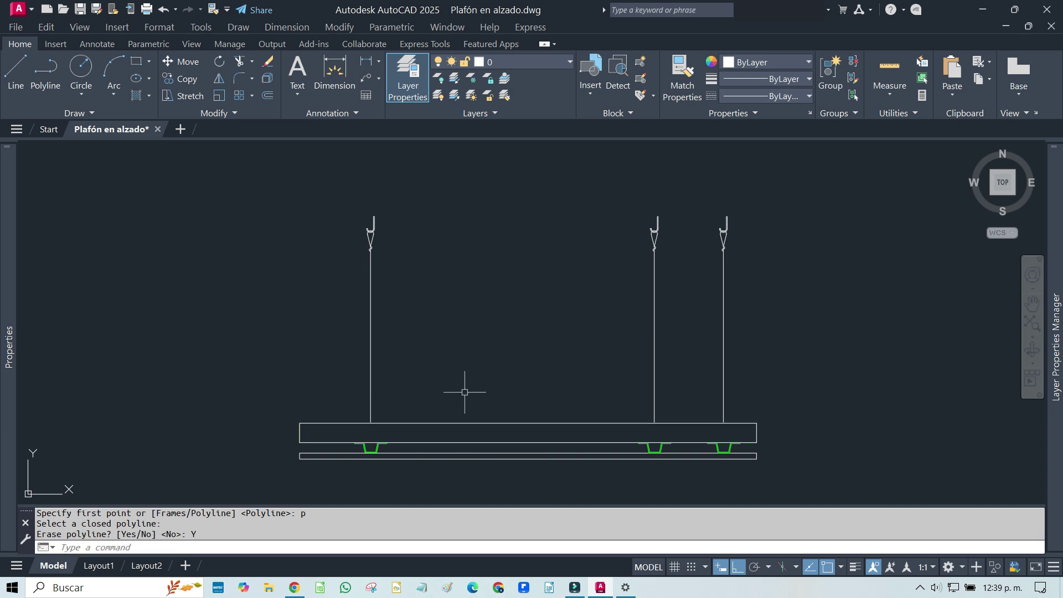
Send the new wipeout to the back of the draw order
left_click(320, 422)
type("D")
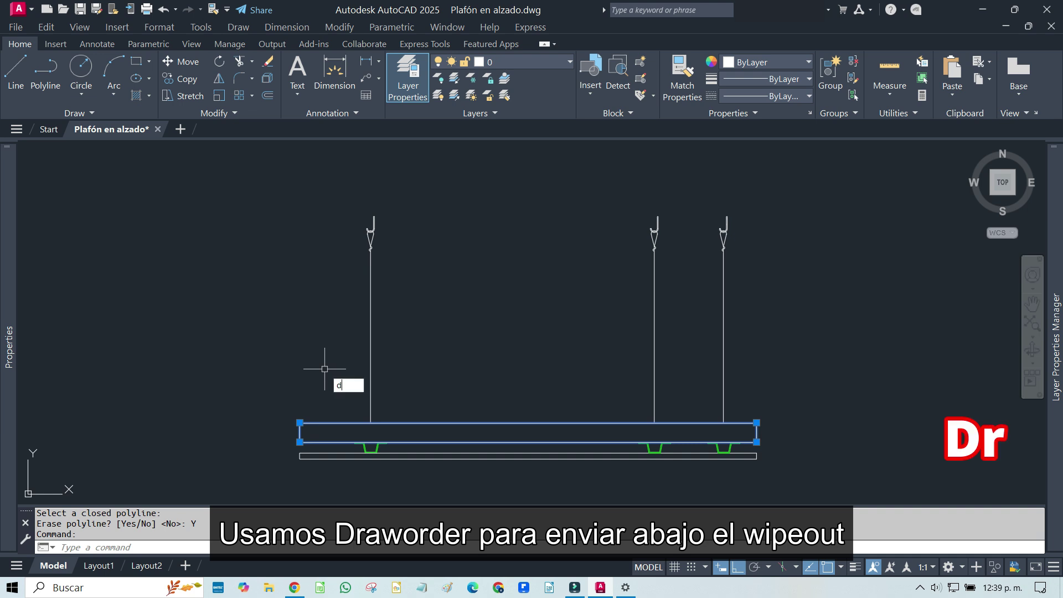
type("R")
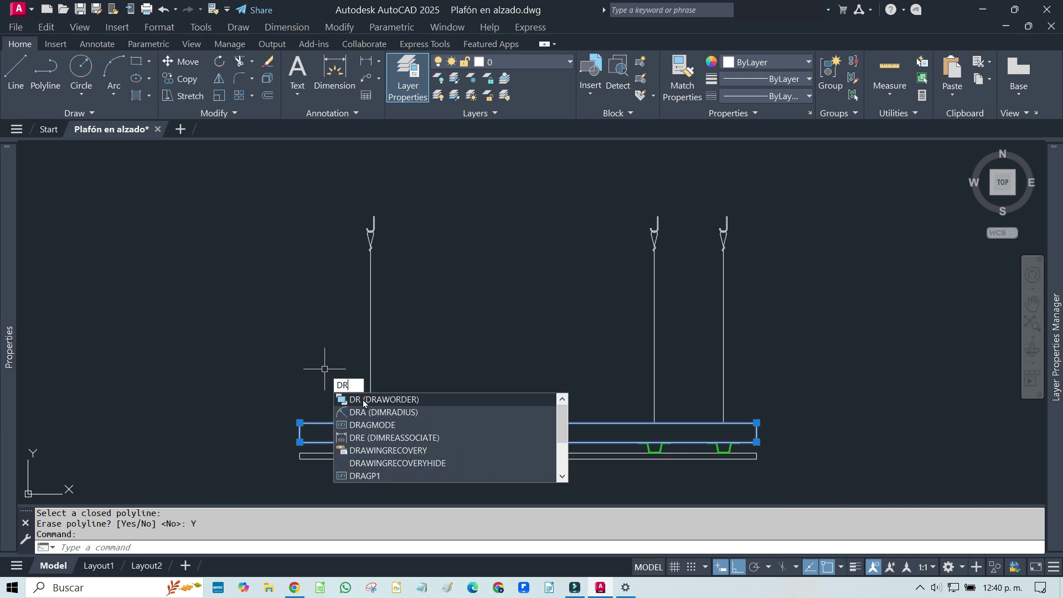
key("Return")
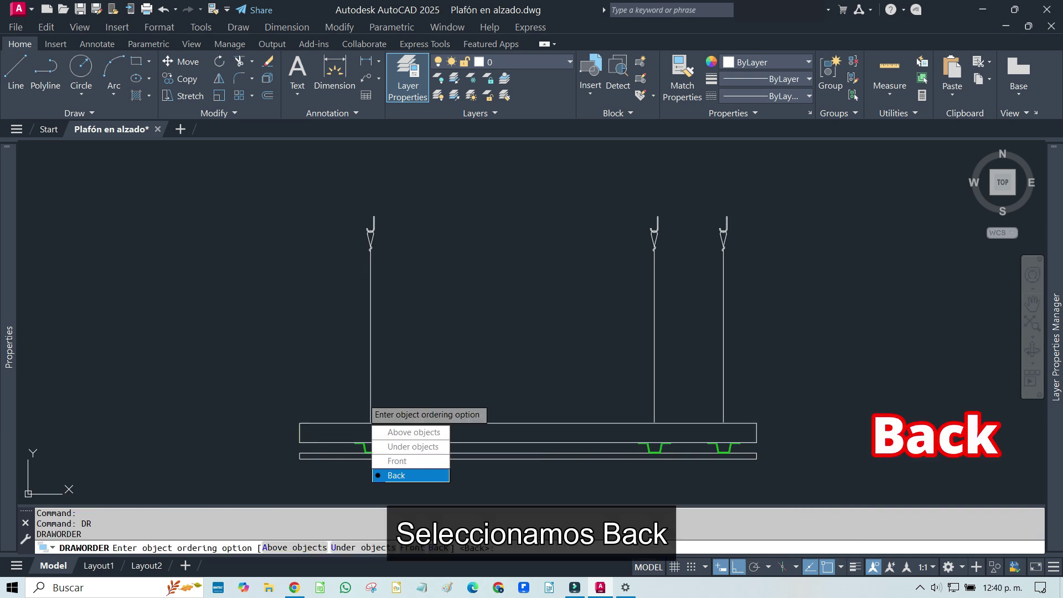
left_click(418, 477)
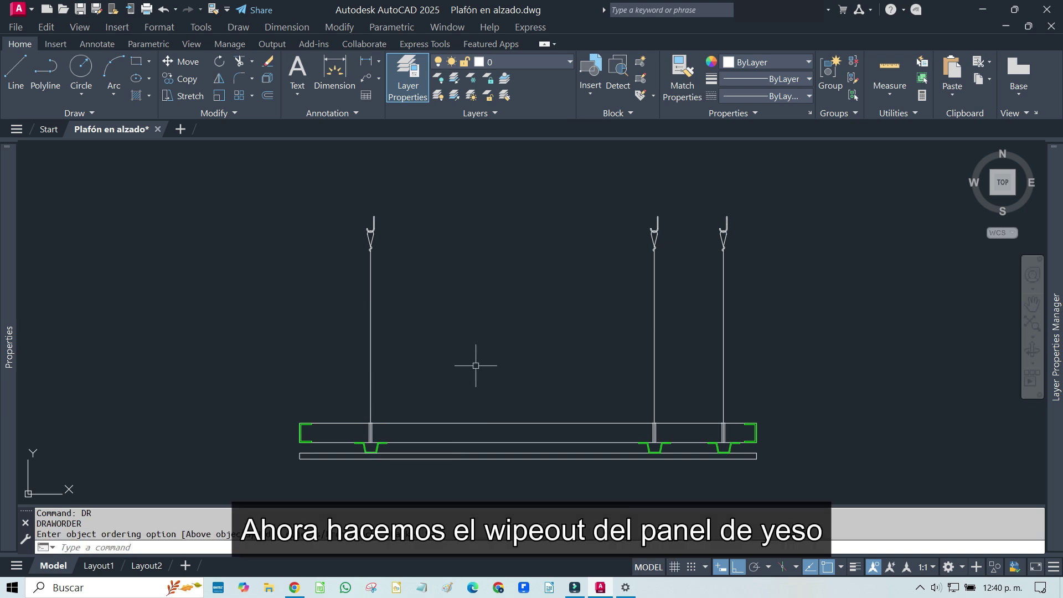
Convert the bottom gypsum panel polyline into a wipeout, erasing the original outline
type("w")
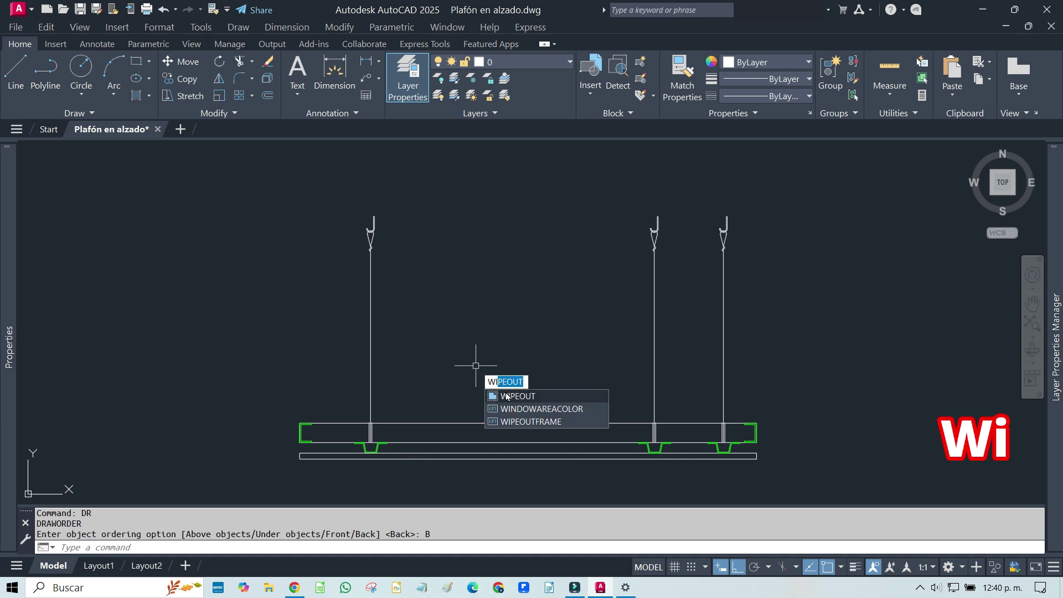
left_click(506, 396)
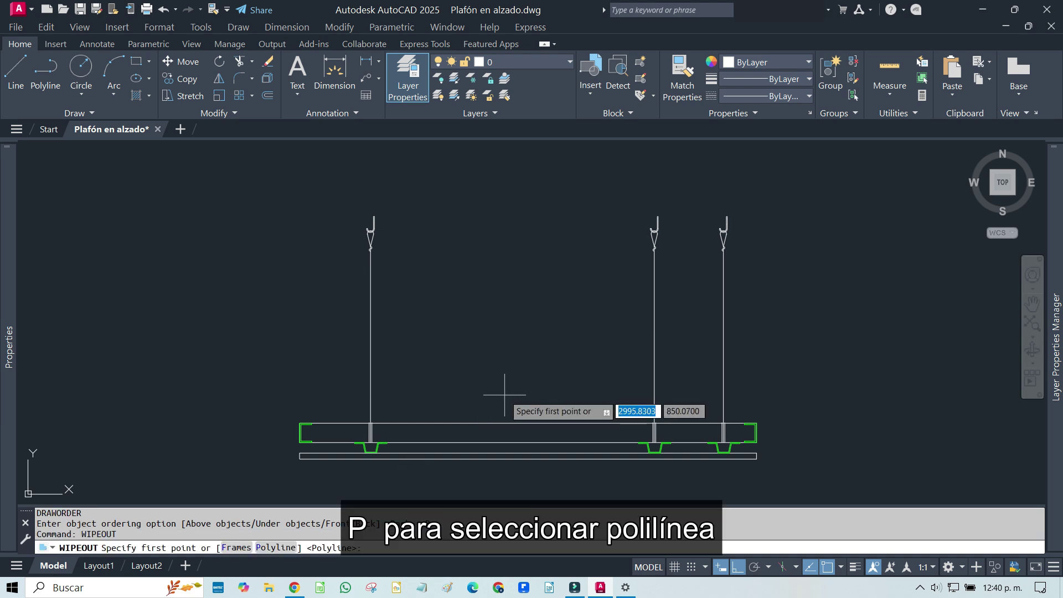
type("p")
key("Return")
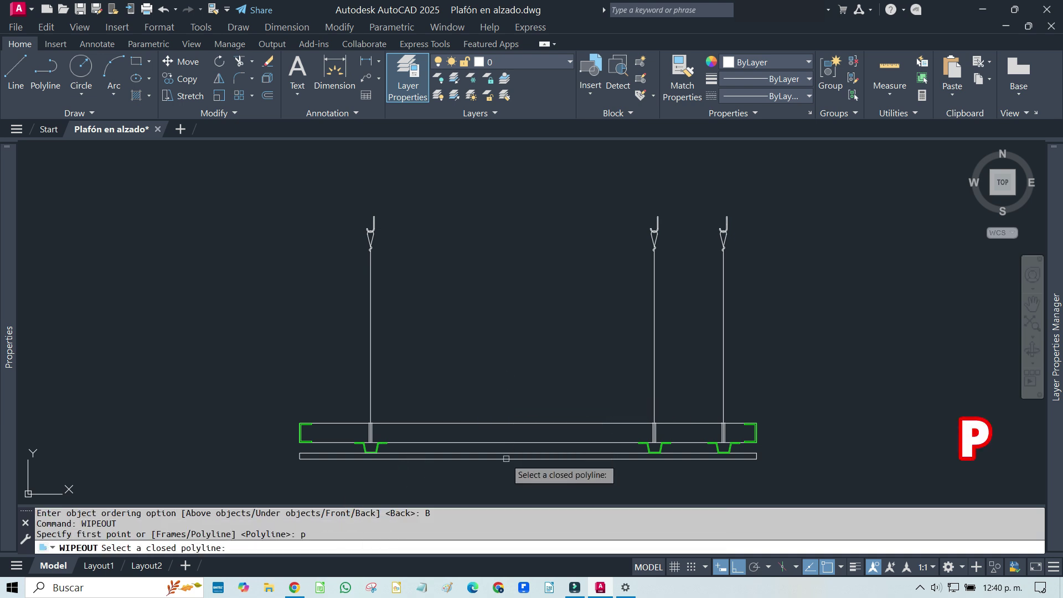
left_click(505, 459)
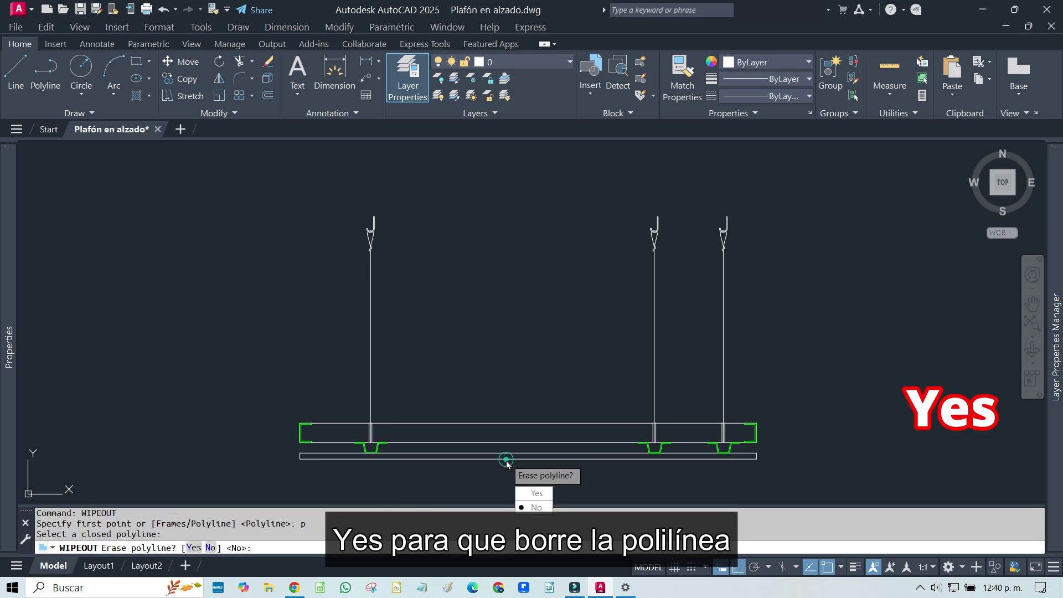
left_click(535, 493)
key("Escape")
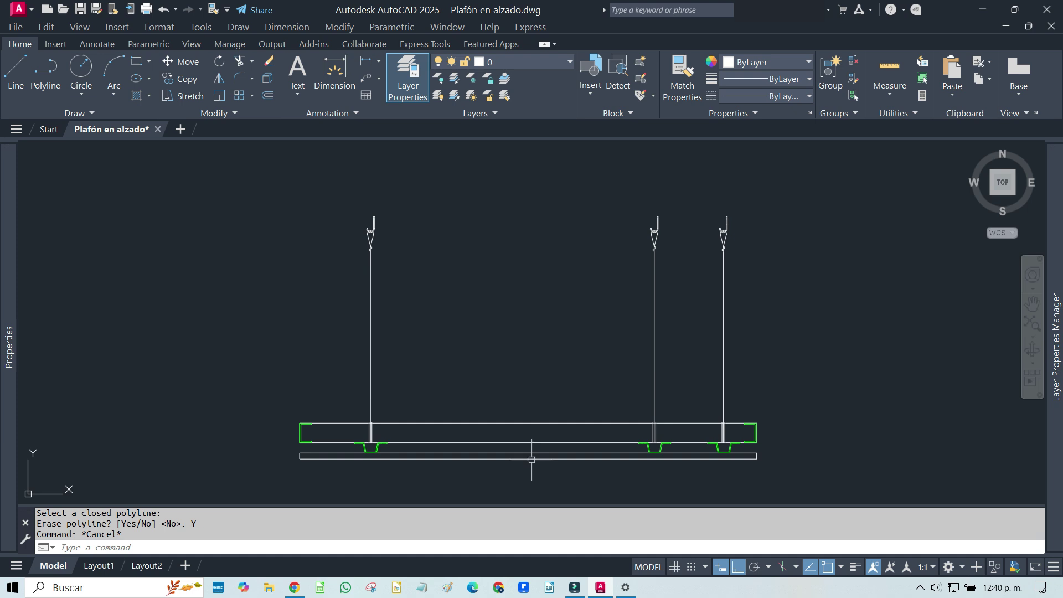
Send the bottom ceiling panel wipeout to the back of the draw order
left_click(530, 459)
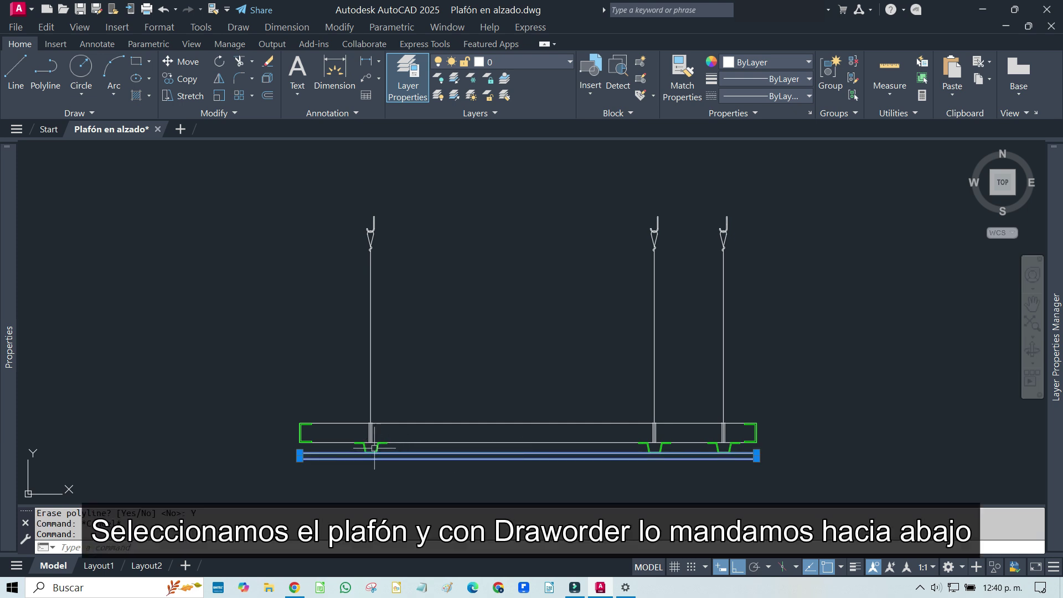
type("dr")
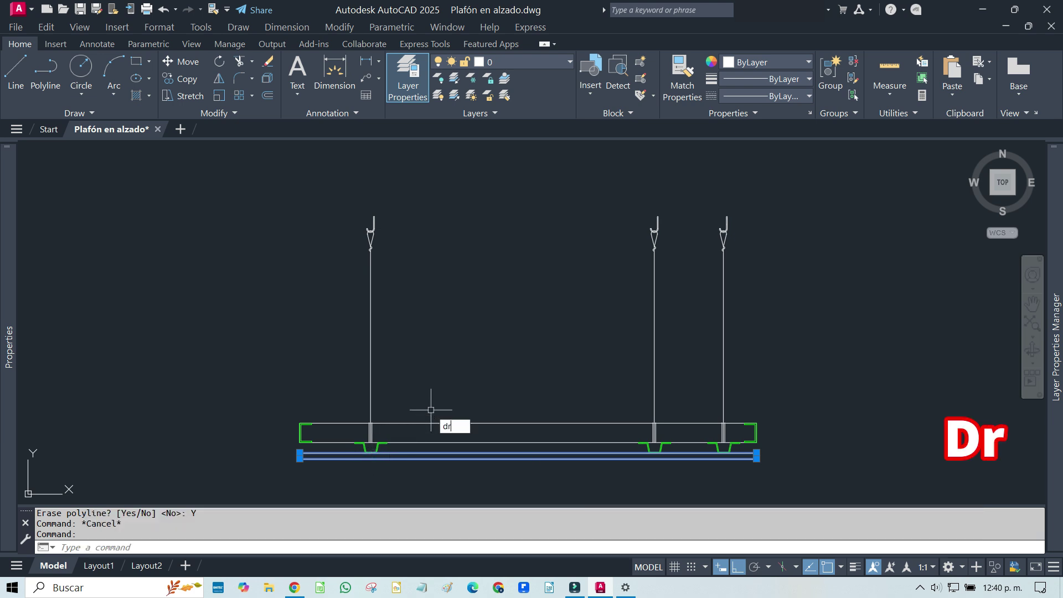
key("Return")
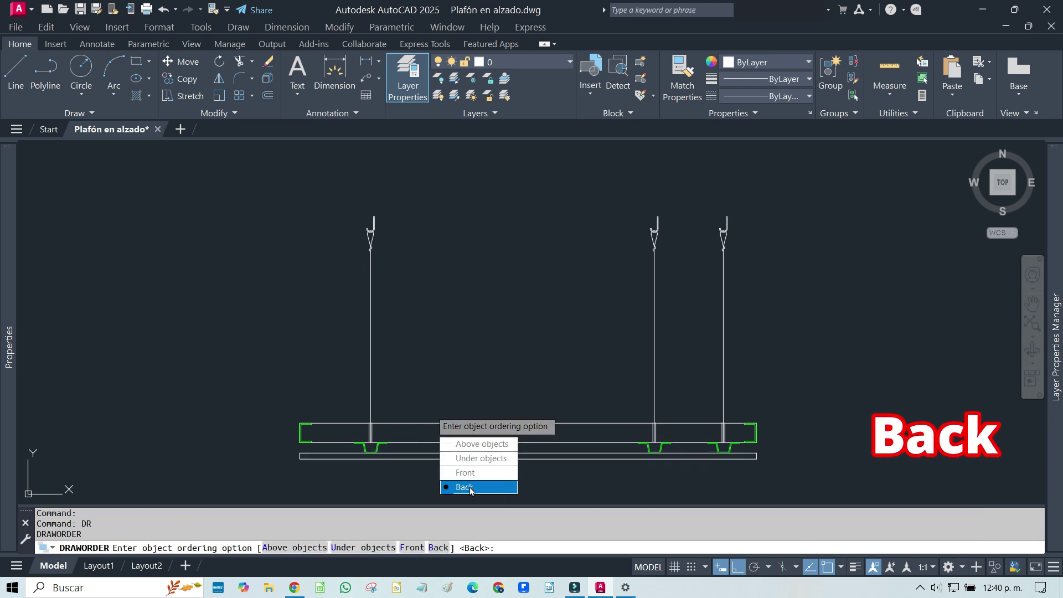
left_click(470, 487)
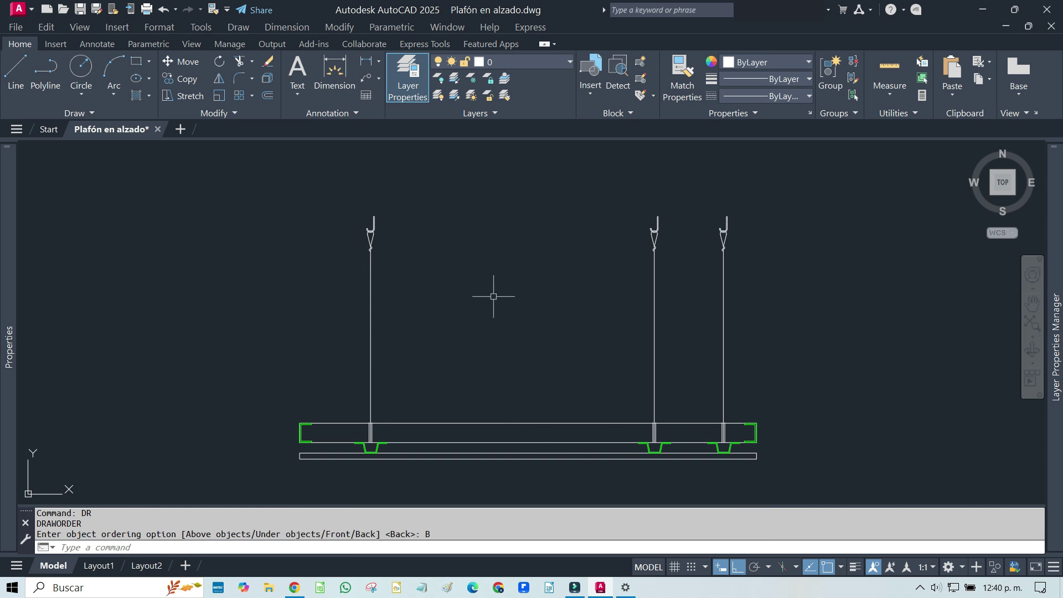
Define block 'Plafón' from all 49 ceiling objects, base point at the panel's lower-left corner
type("B")
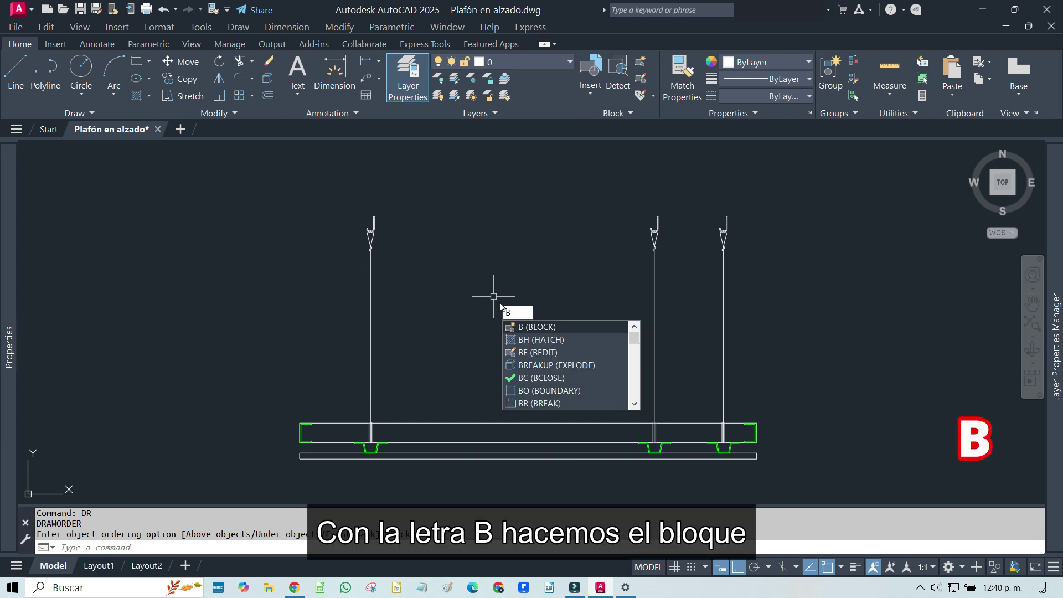
left_click(524, 328)
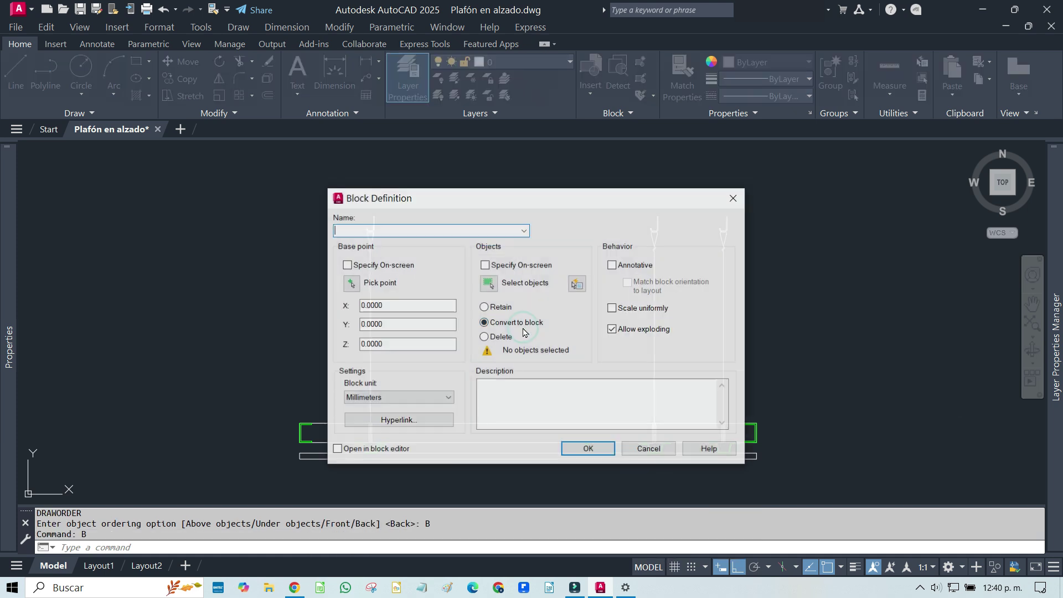
left_click(352, 232)
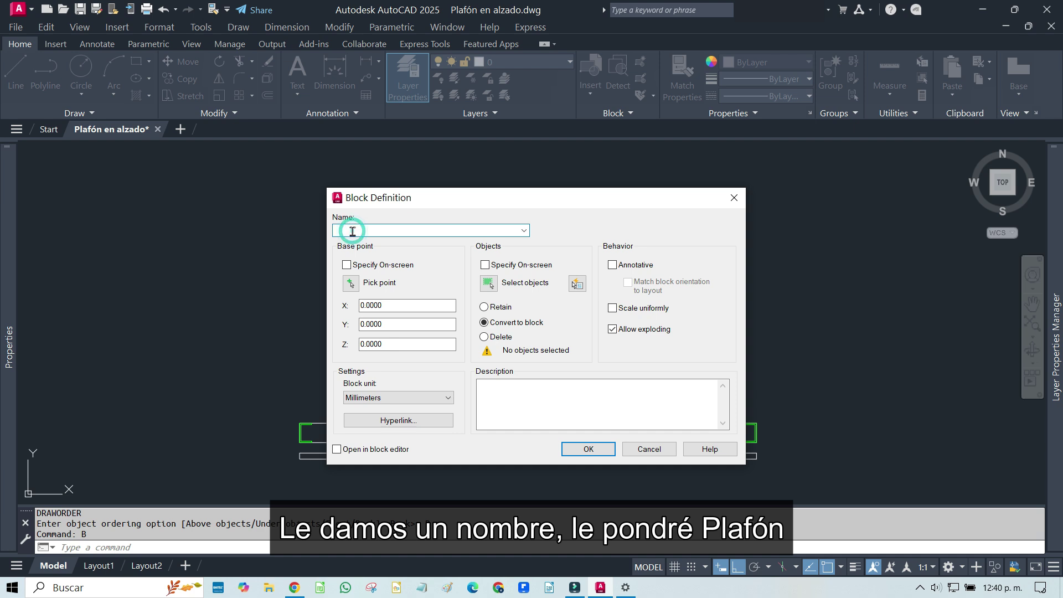
type("Plafón")
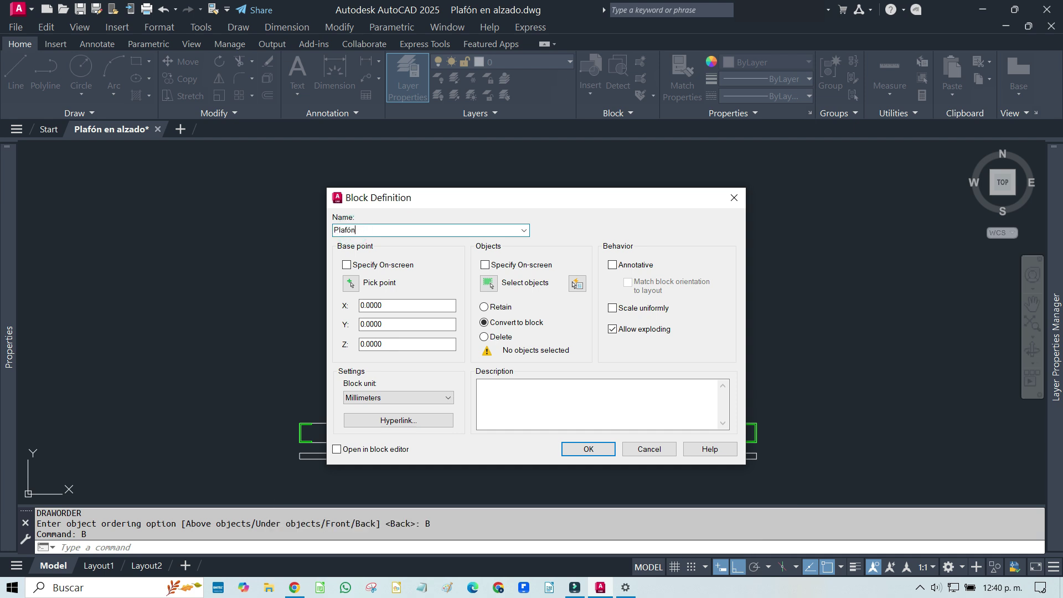
left_click(349, 284)
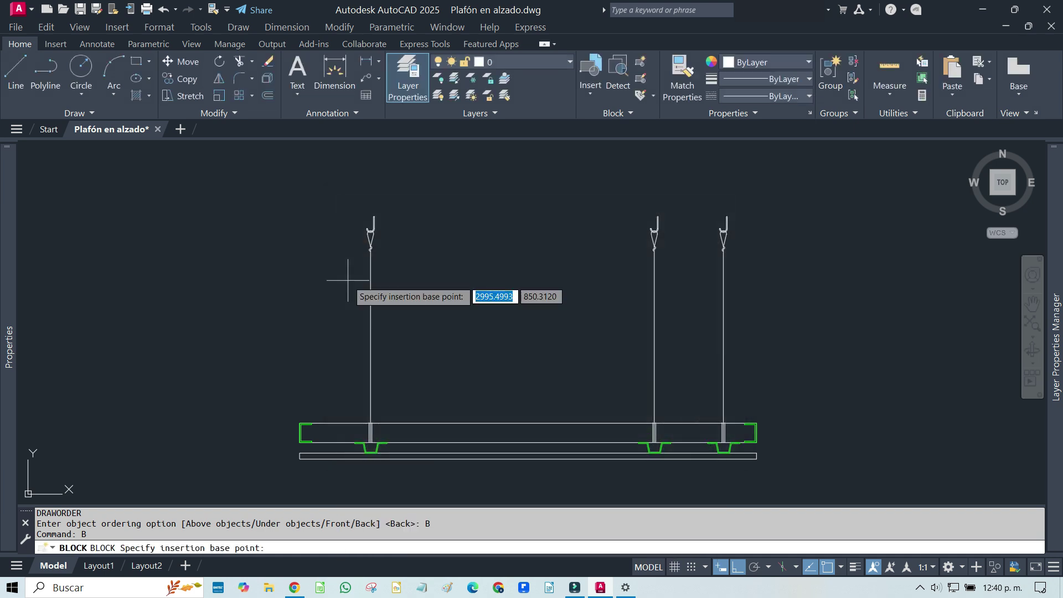
left_click(300, 459)
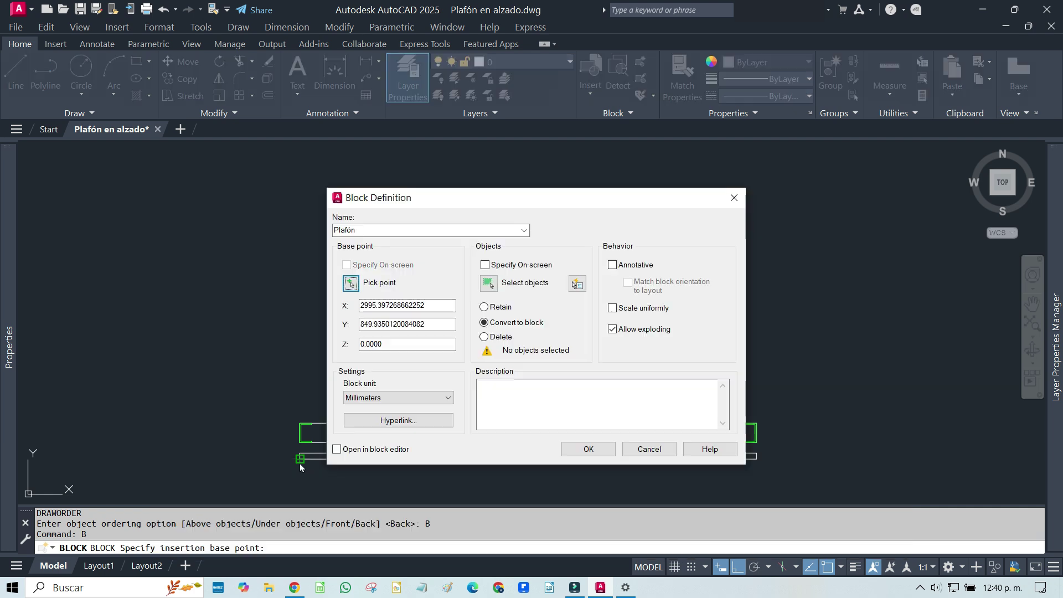
left_click(487, 285)
left_click(791, 199)
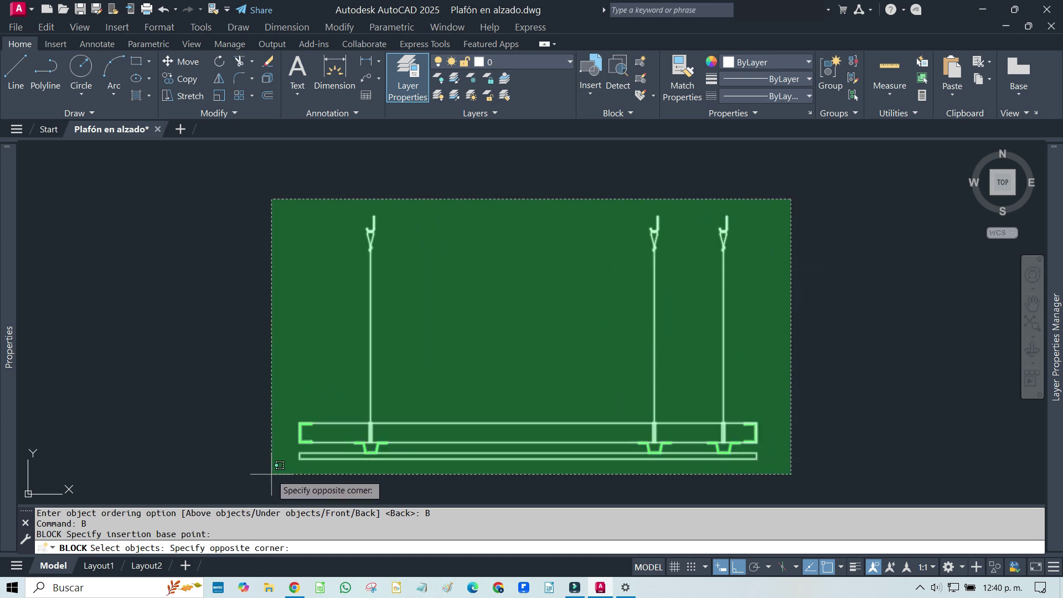
left_click(283, 469)
key("Return")
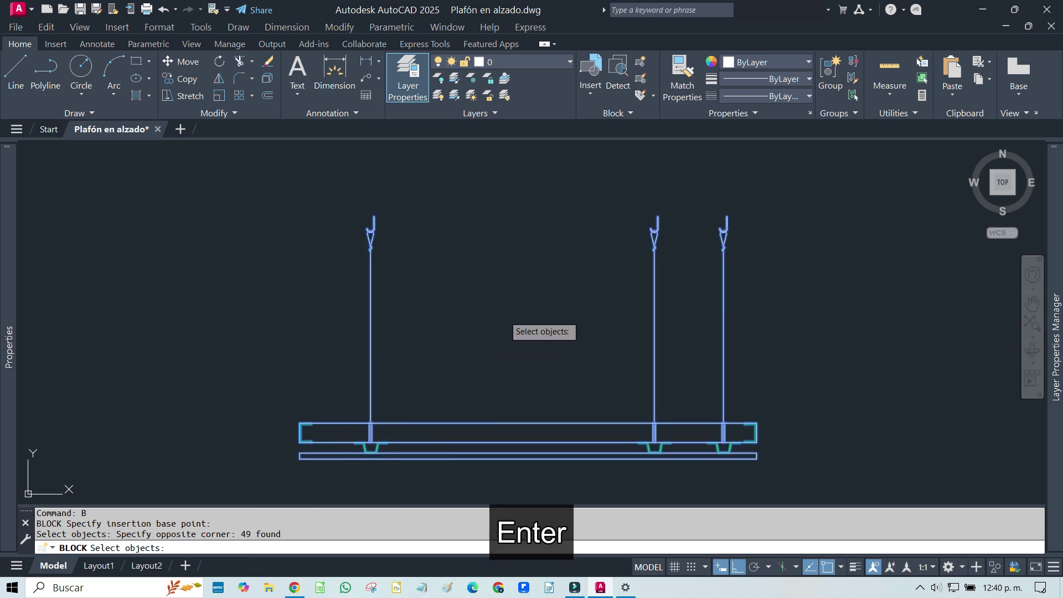
left_click(582, 448)
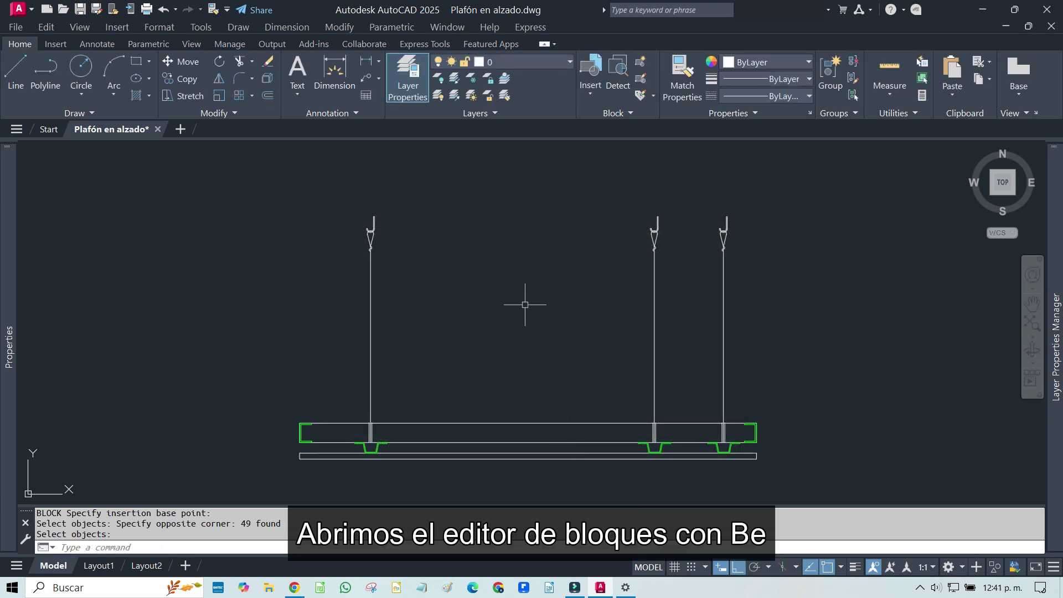
Open Plafón in the Block Editor and zoom-window onto the ceiling geometry
type("BE")
left_click(560, 336)
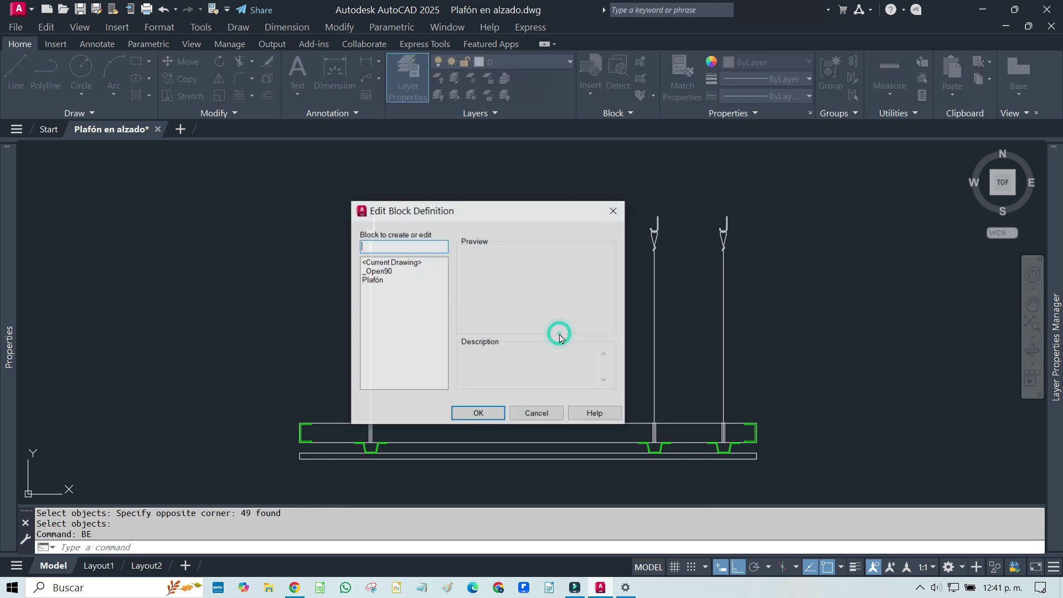
left_click(382, 280)
left_click(480, 415)
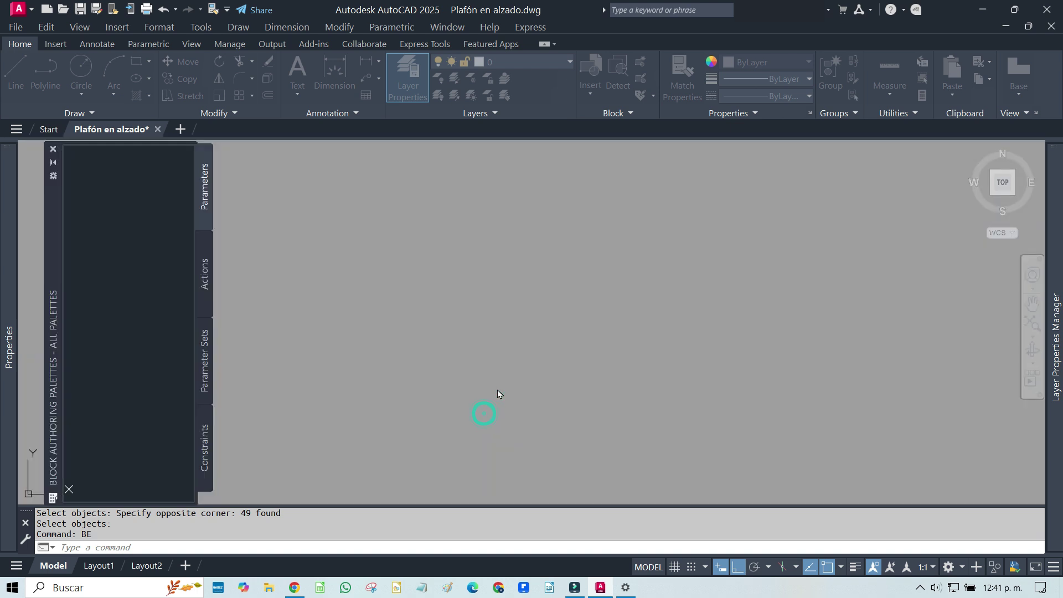
scroll(561, 306, "down", 2)
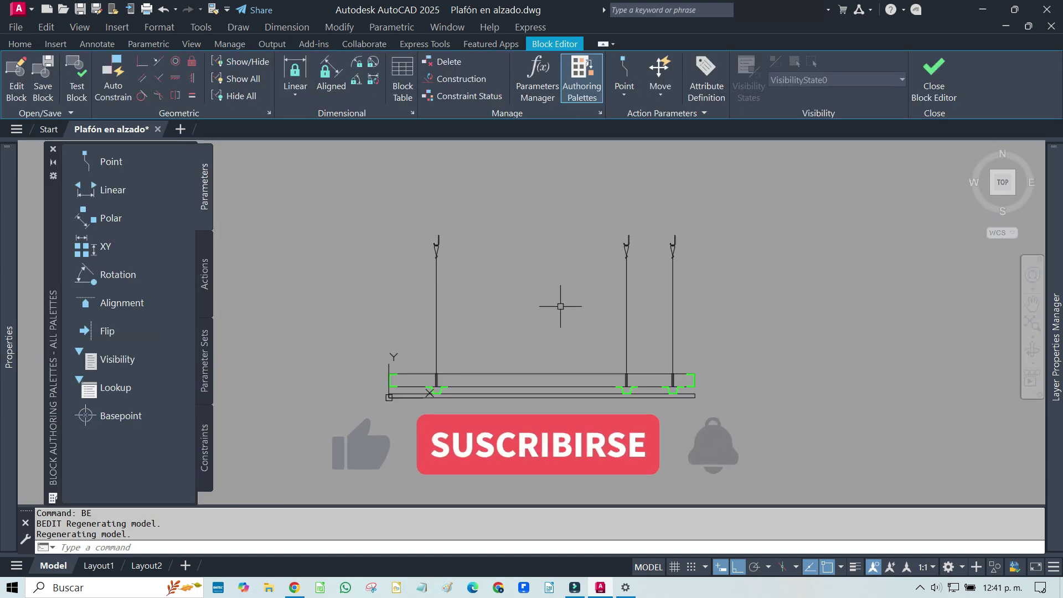
type("z")
key("Return")
type("w")
key("Return")
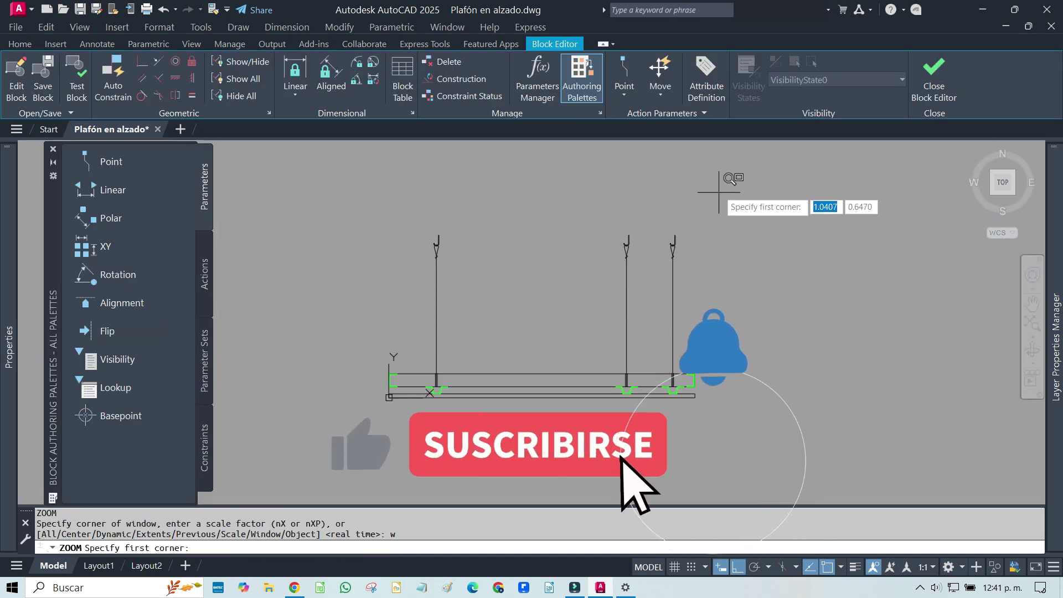
left_click(730, 189)
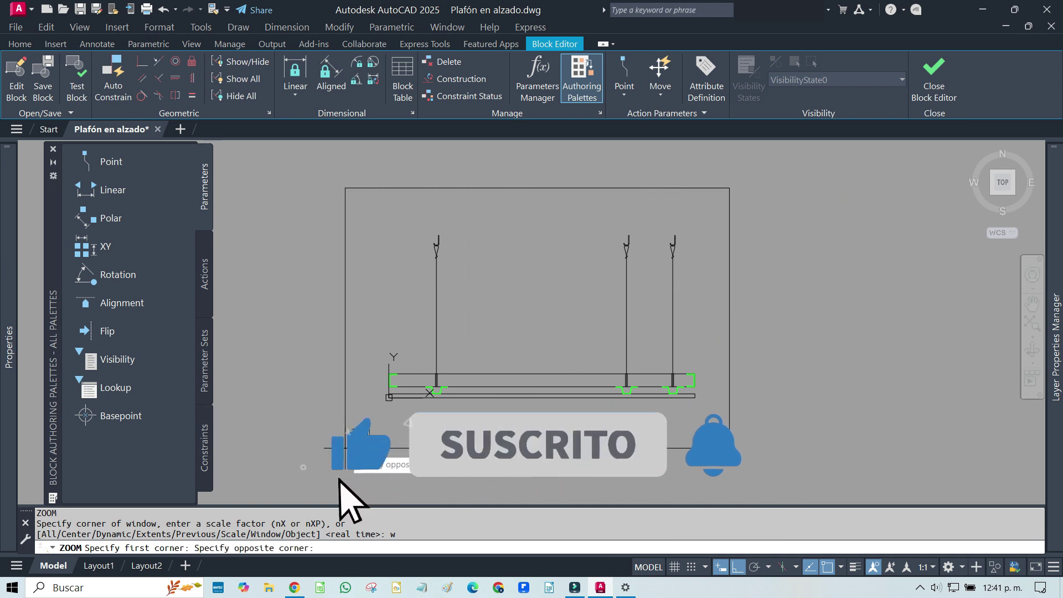
left_click(368, 437)
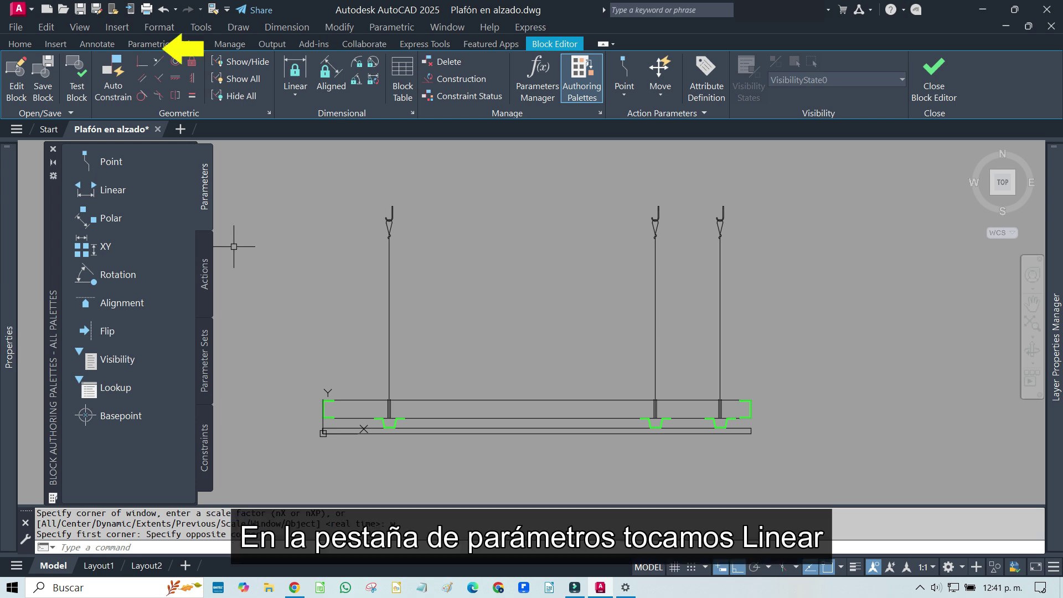
Add a vertical linear parameter from the panel's lower-left corner up to the hanger tops
left_click(122, 192)
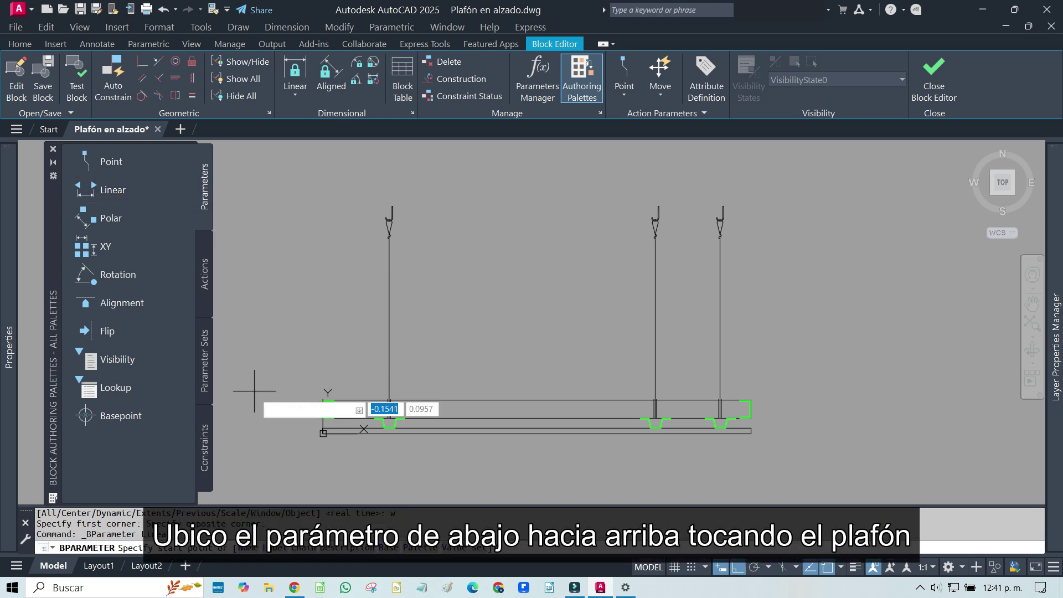
left_click(323, 433)
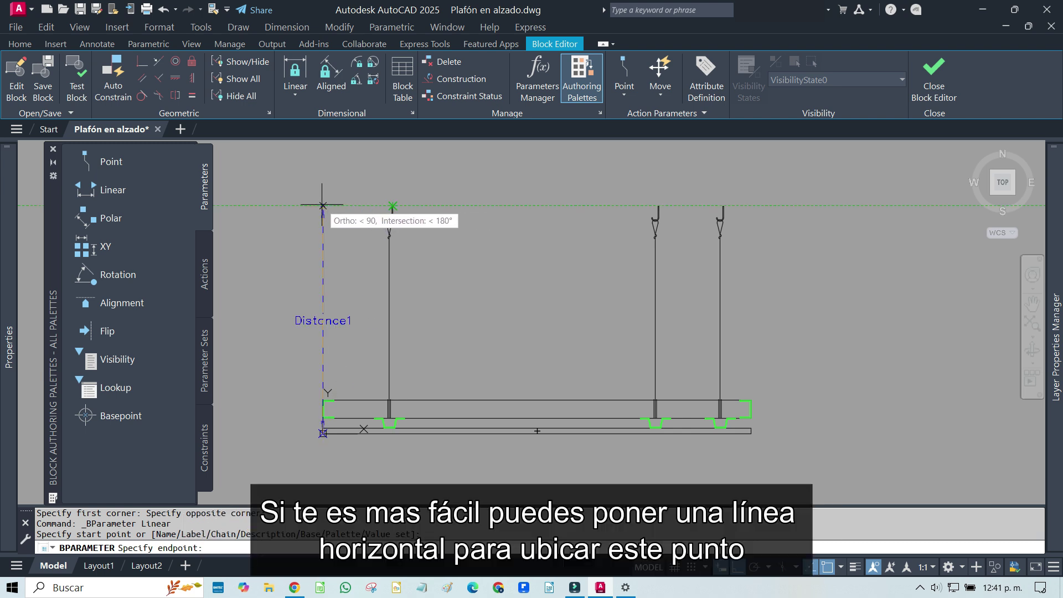
left_click(323, 205)
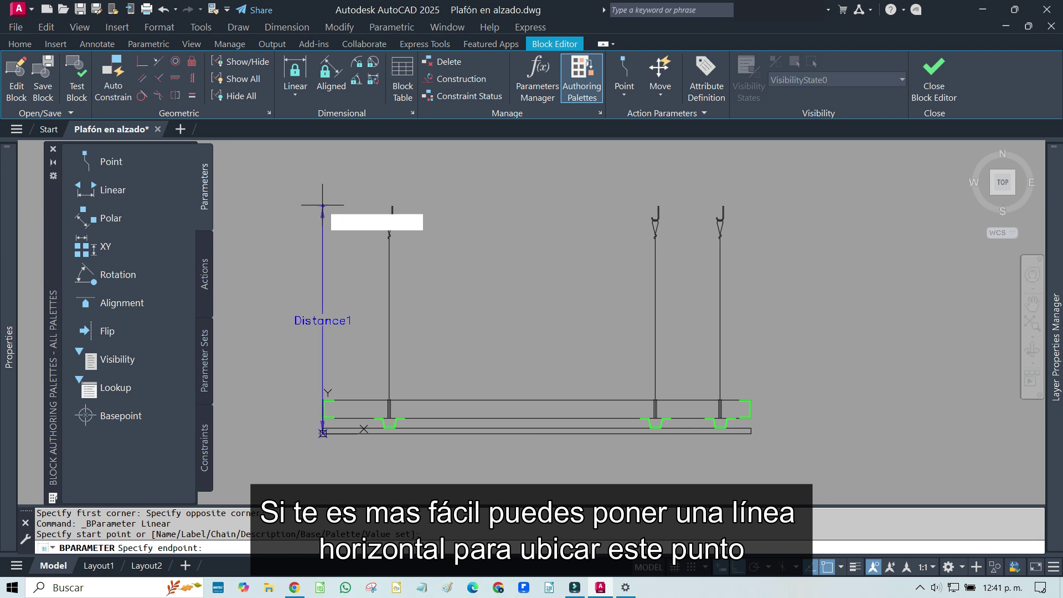
left_click(297, 219)
Rename the parameter to Largo and set its Number of Grips to 1
left_click(304, 321)
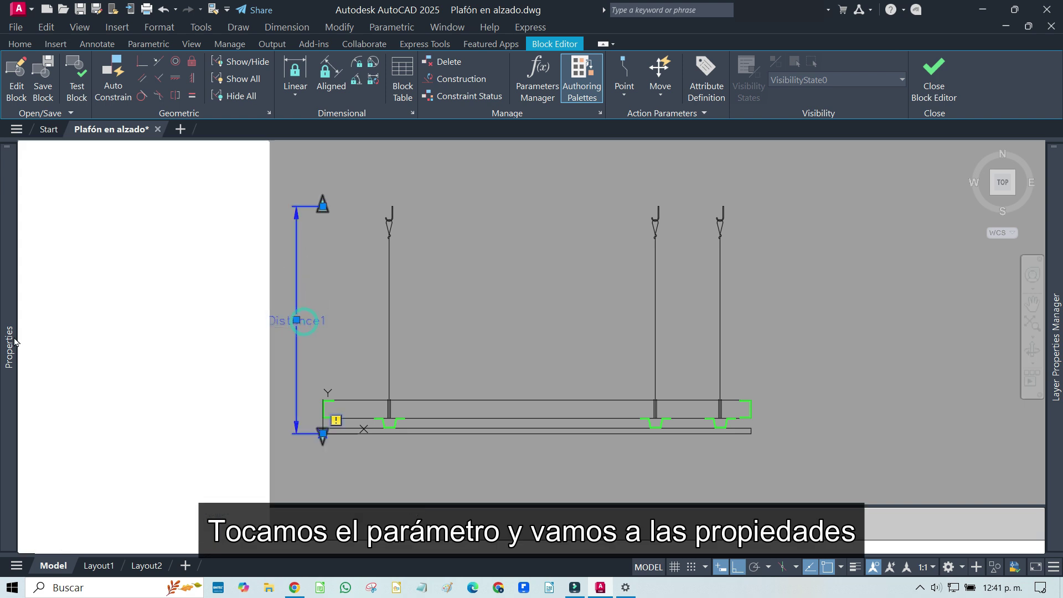
left_click(201, 377)
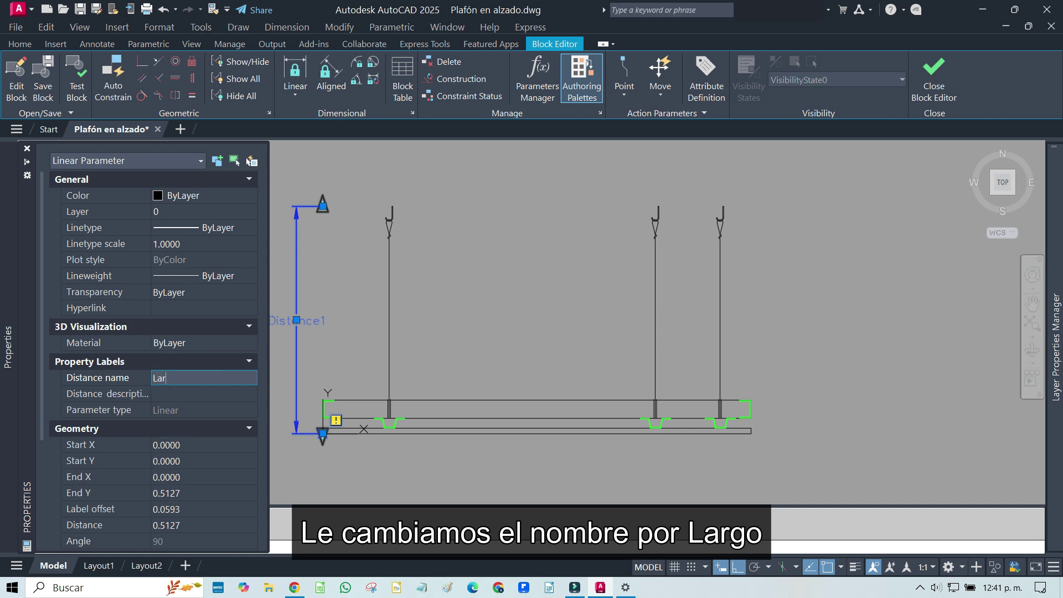
type("go")
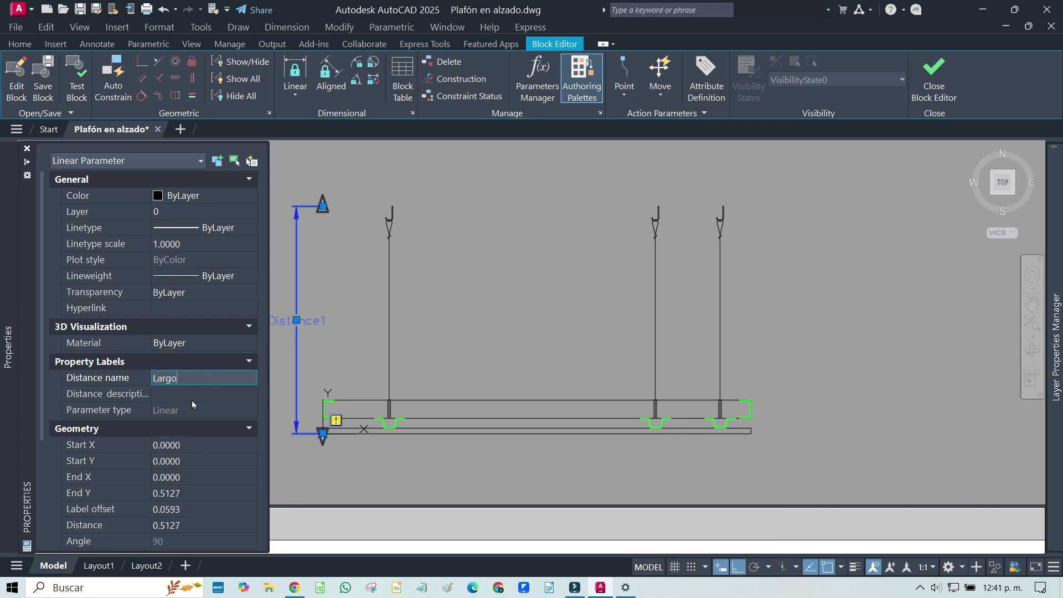
left_click(191, 400)
scroll(193, 399, "down", 1)
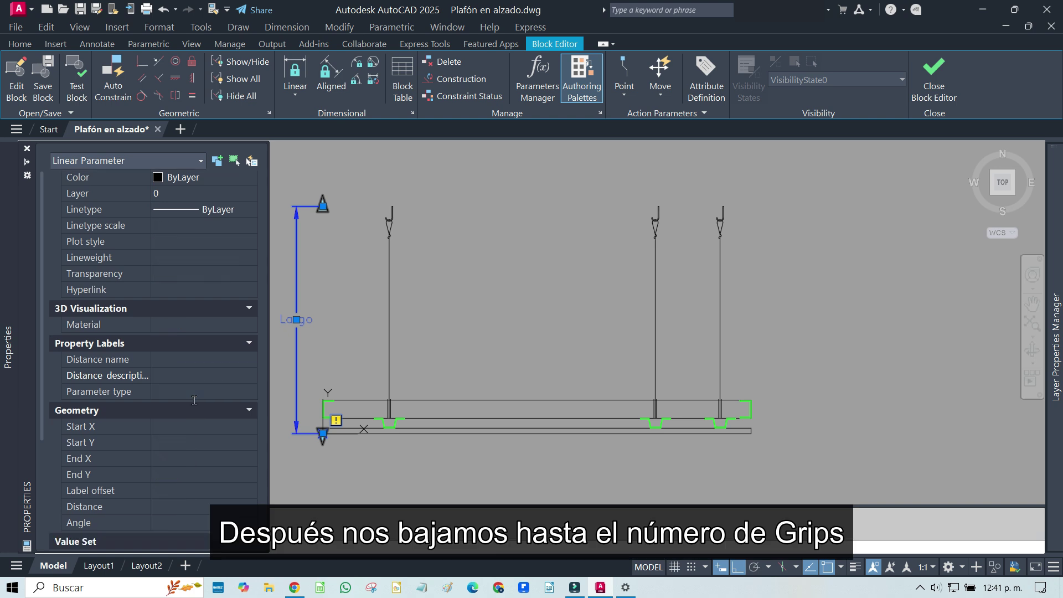
scroll(193, 401, "down", 5)
scroll(194, 401, "down", 2)
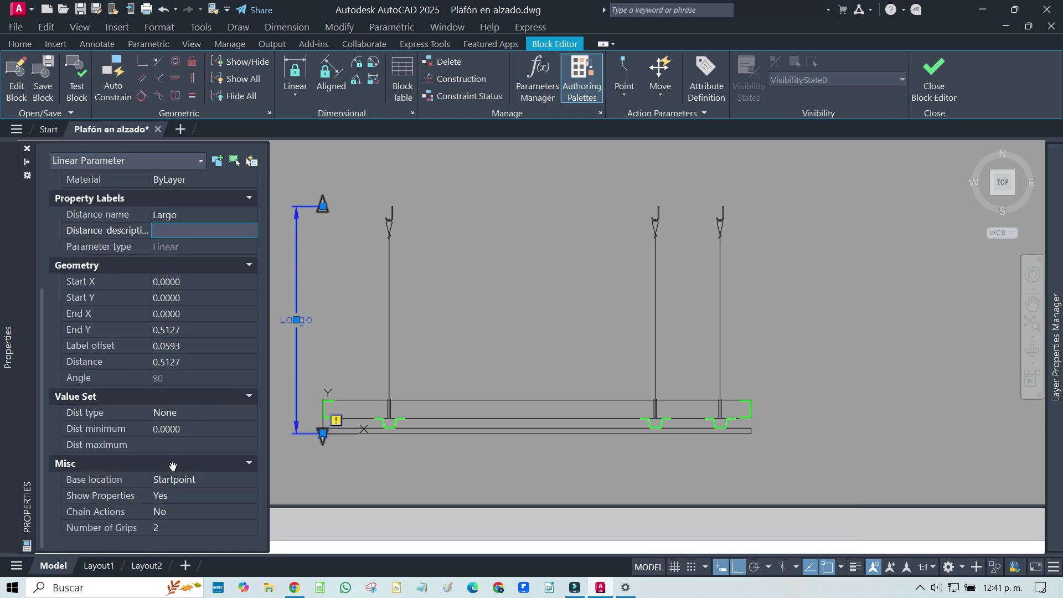
left_click(196, 527)
left_click(251, 526)
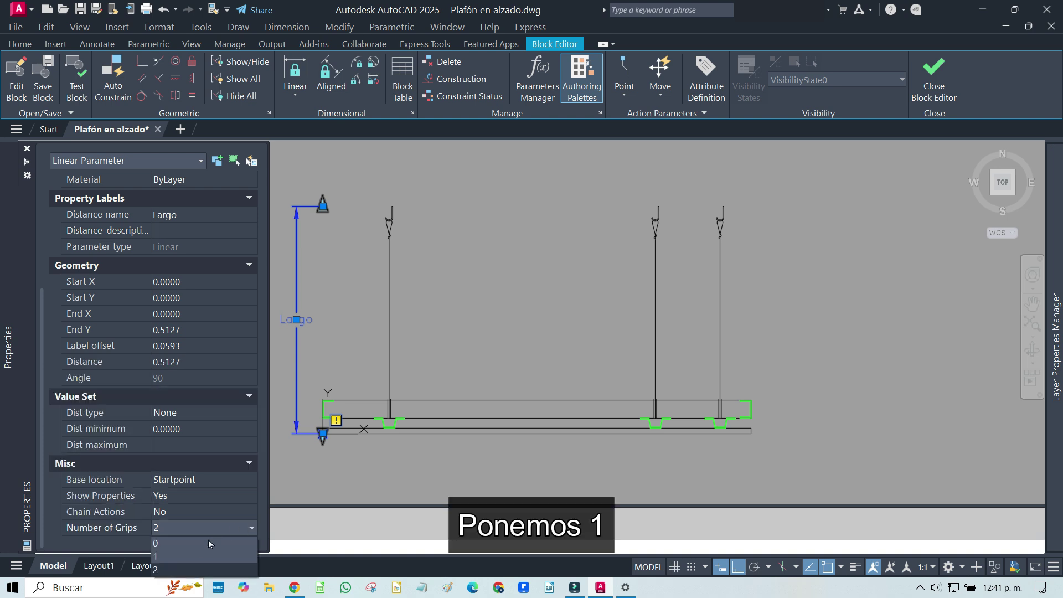
left_click(194, 556)
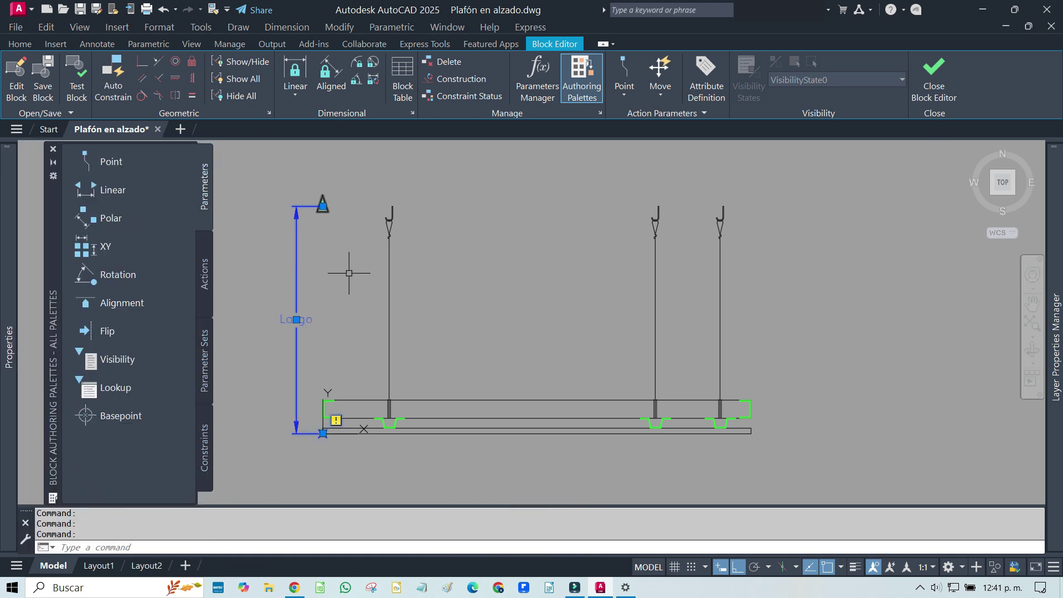
Add a Stretch action on Largo's top point, framing and selecting the upper hanger wire ends
key("Escape")
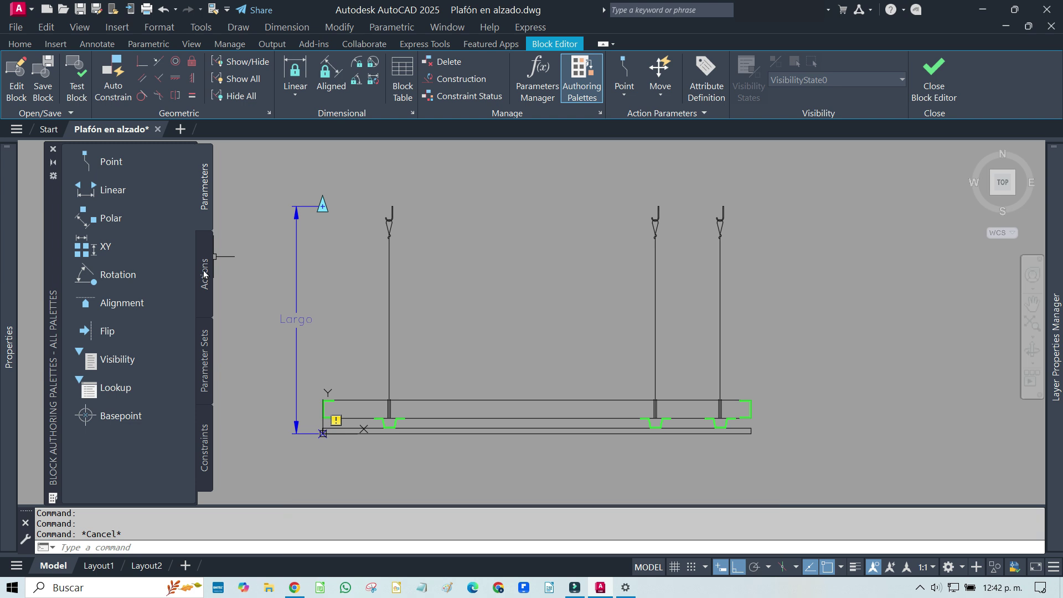
left_click(205, 273)
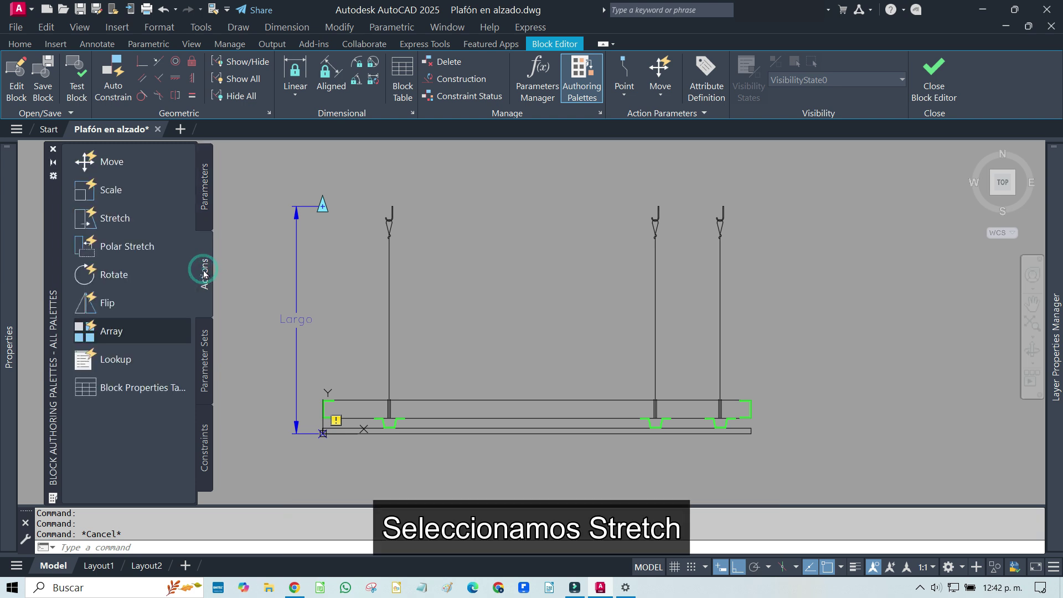
left_click(122, 219)
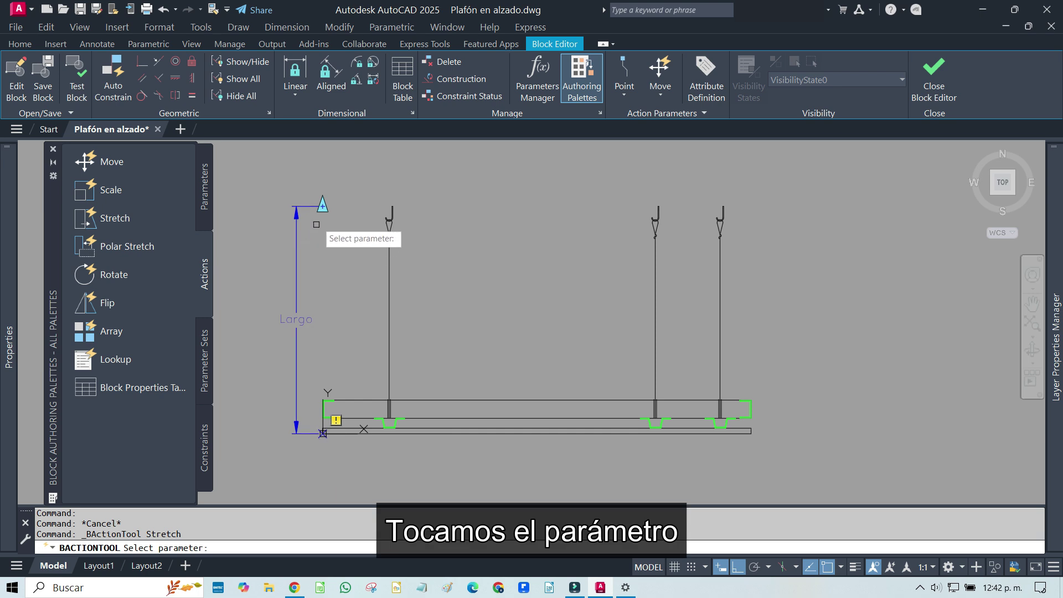
left_click(321, 208)
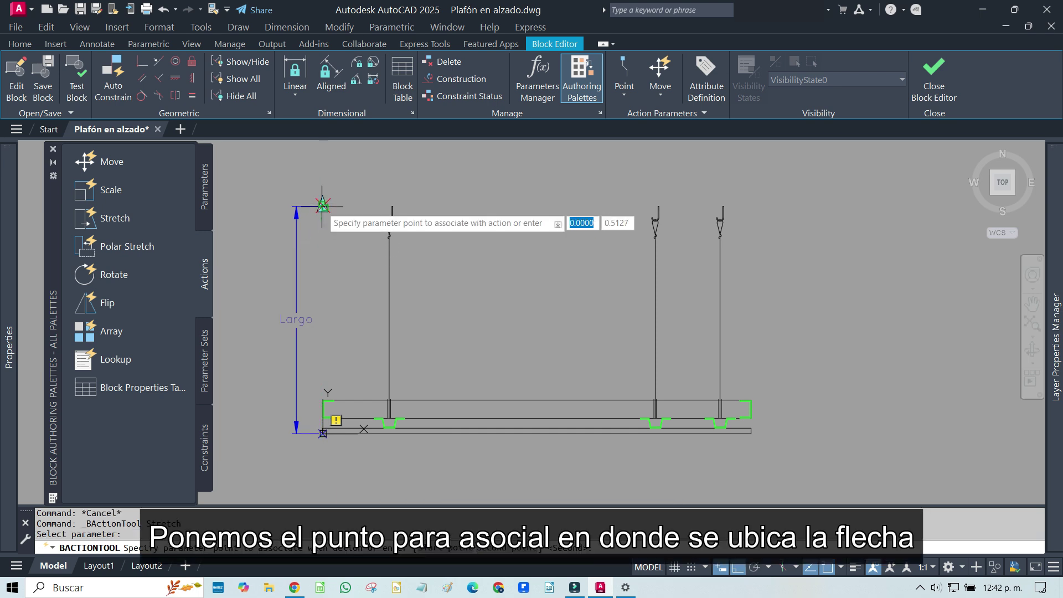
left_click(322, 206)
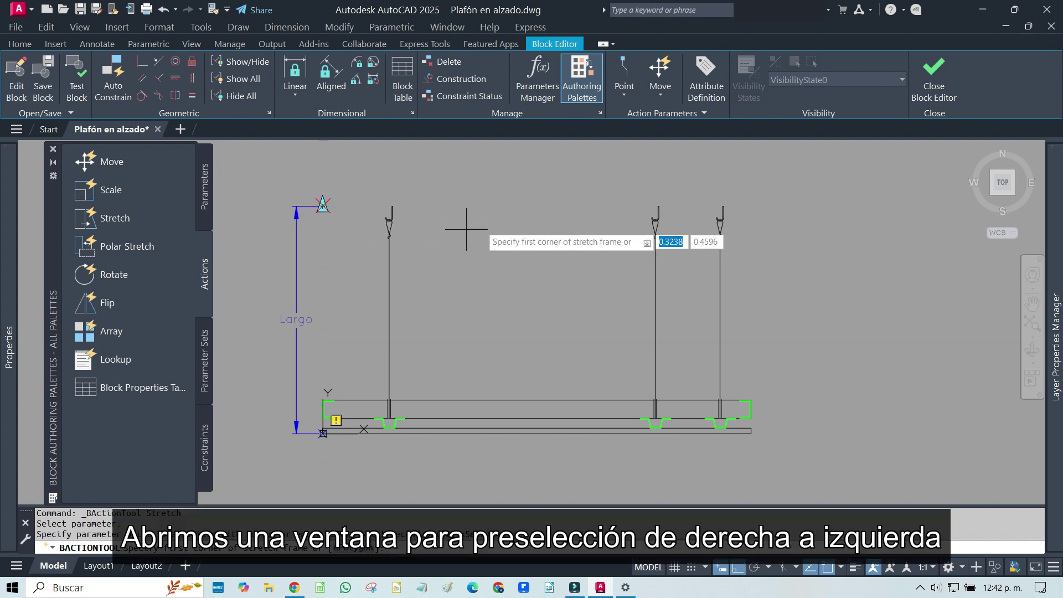
left_click(778, 163)
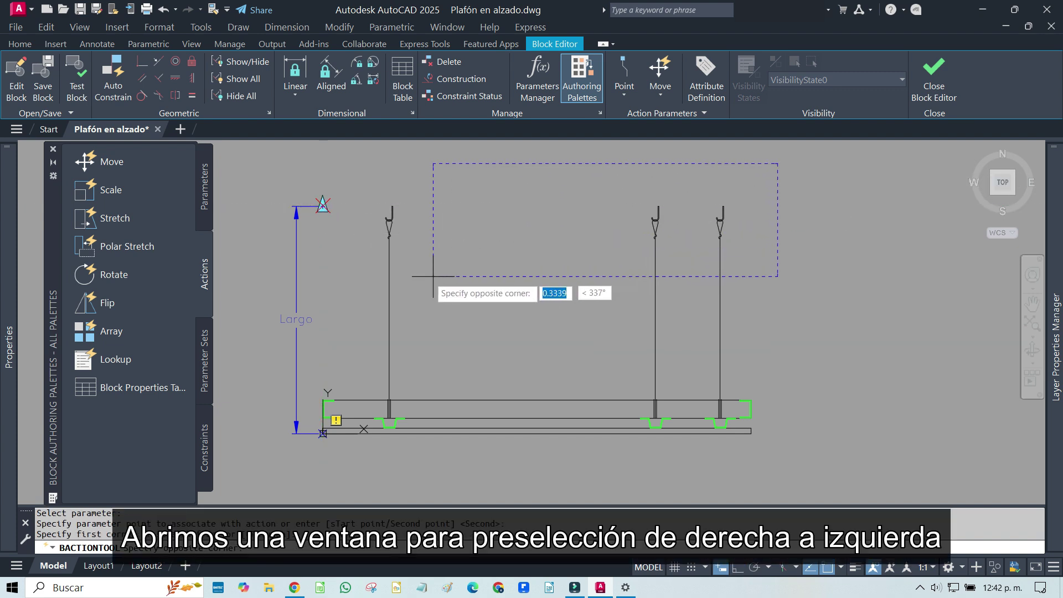
left_click(341, 297)
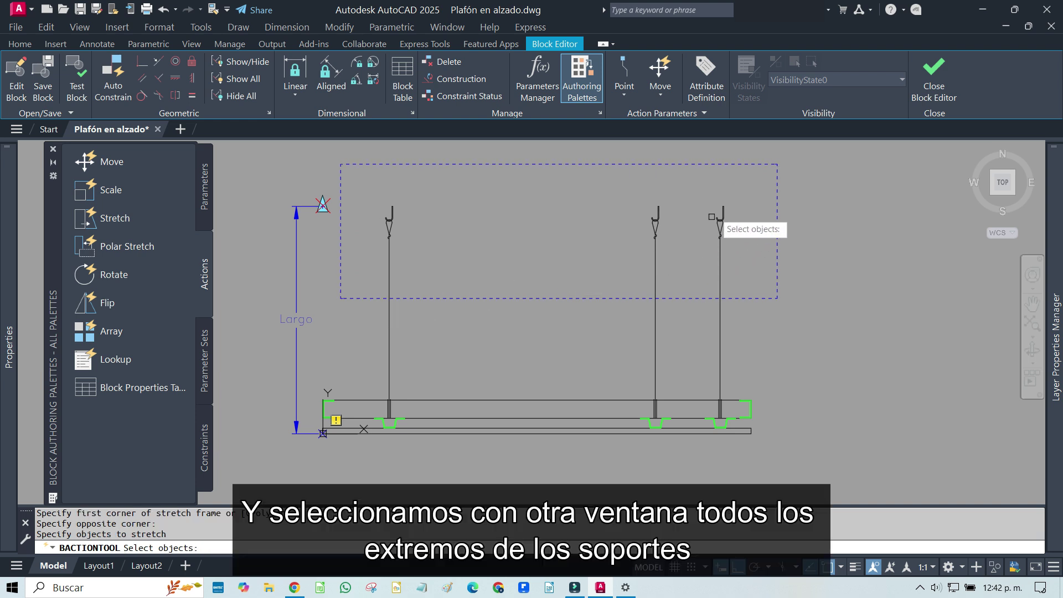
left_click(748, 184)
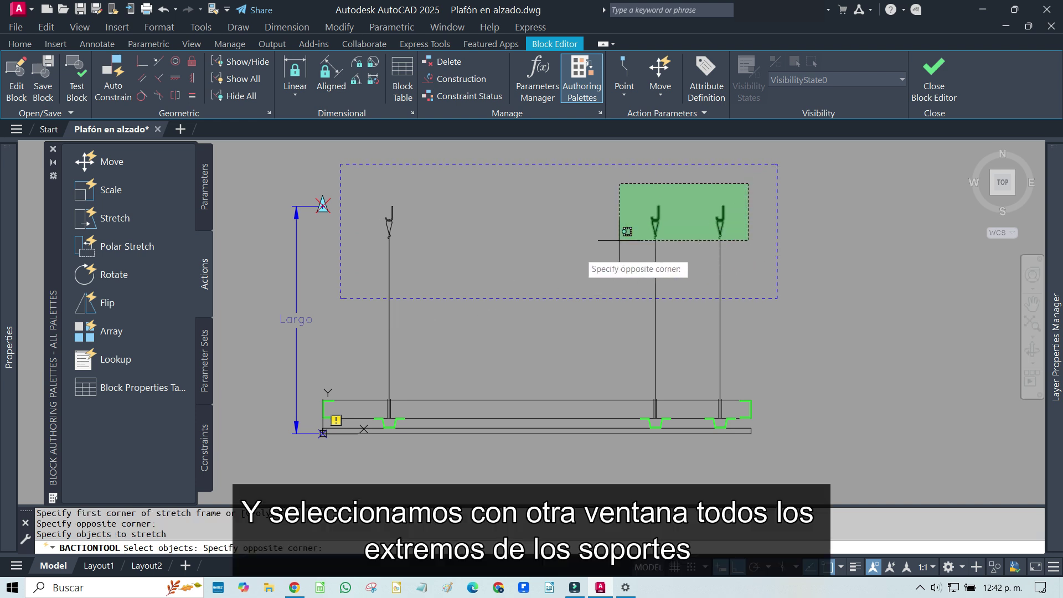
left_click(361, 277)
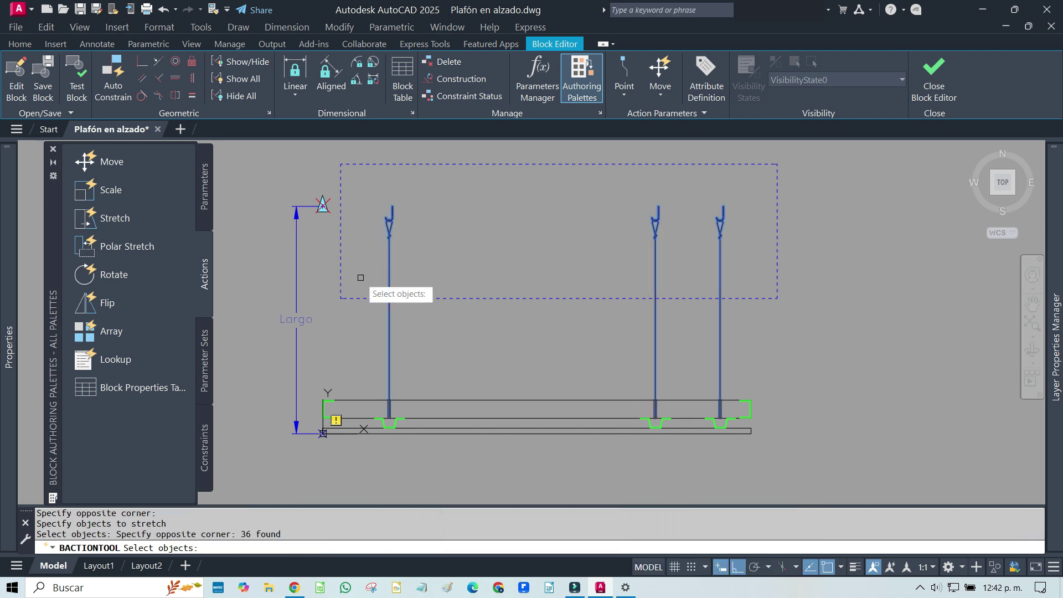
key("Return")
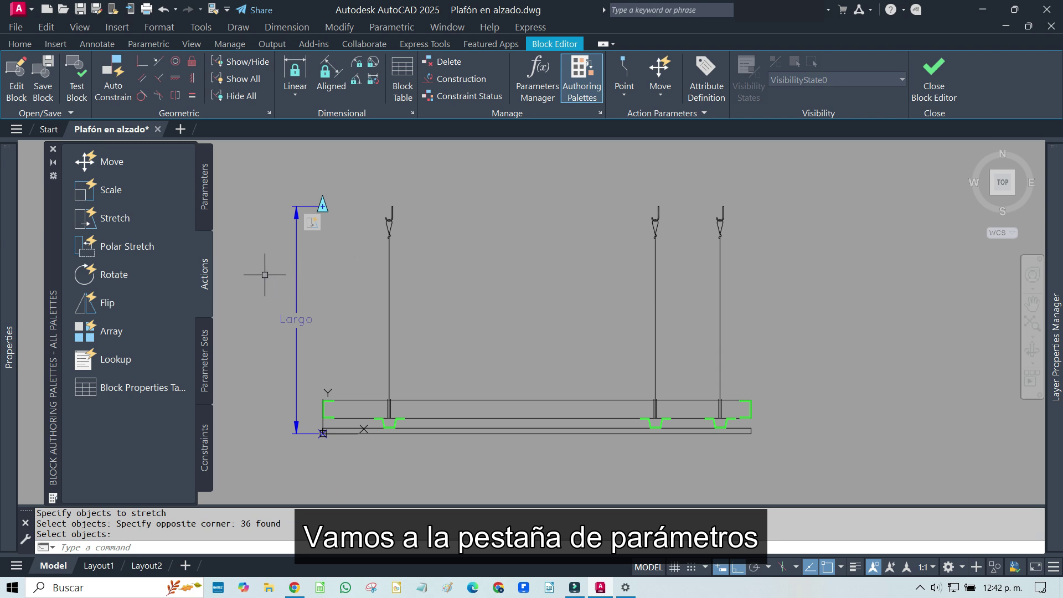
Add a linear parameter between the first two hanger wires, with its label above
left_click(206, 208)
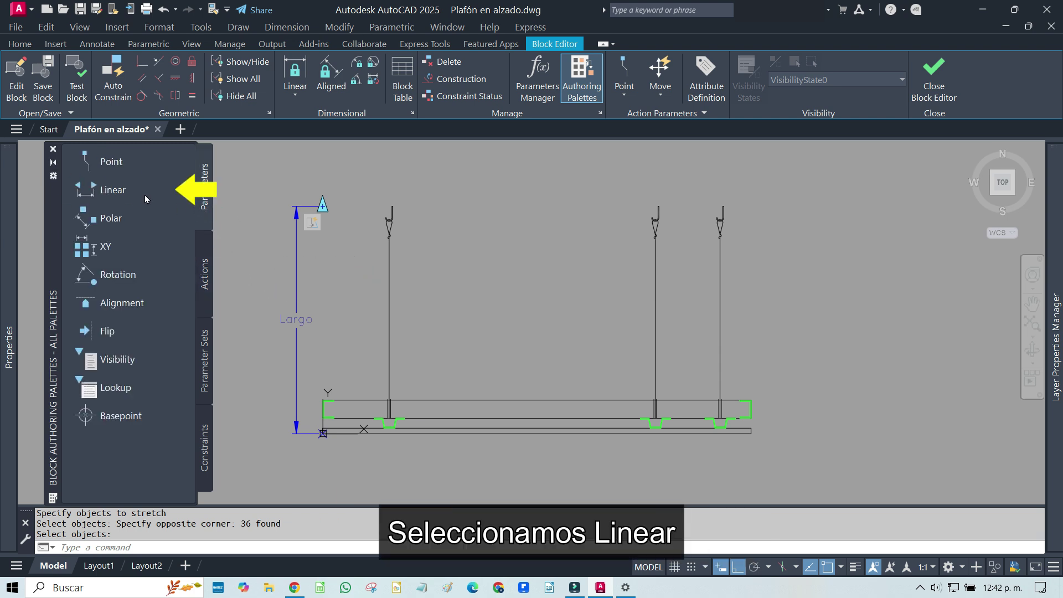
left_click(131, 192)
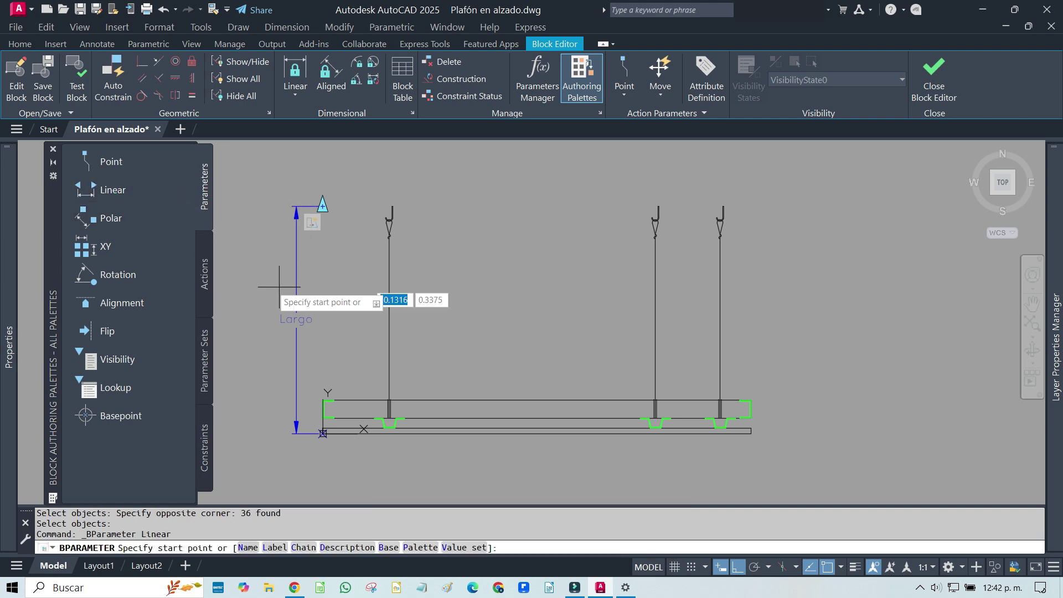
left_click(387, 260)
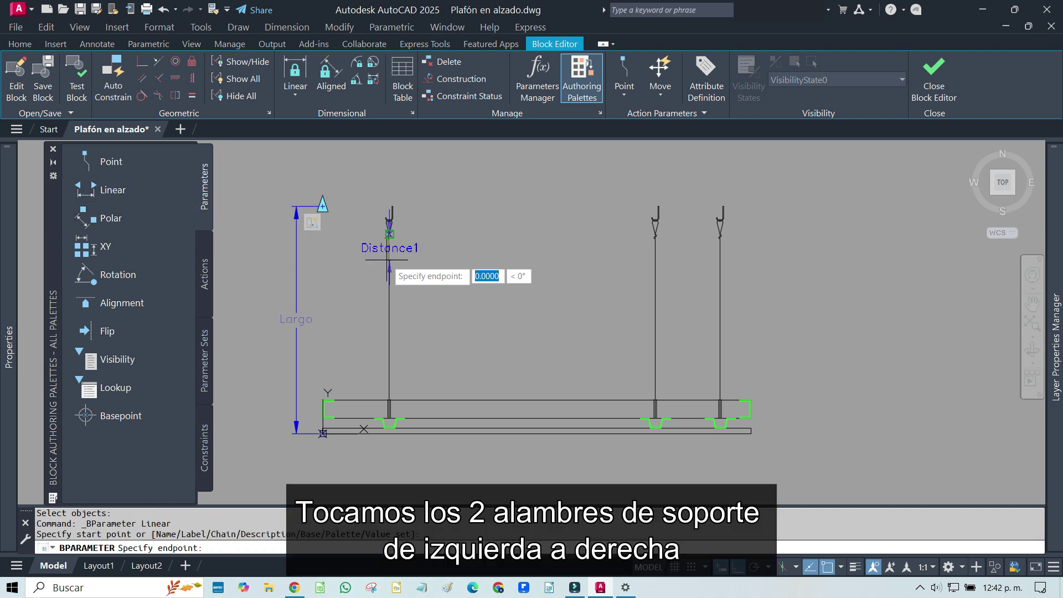
left_click(658, 263)
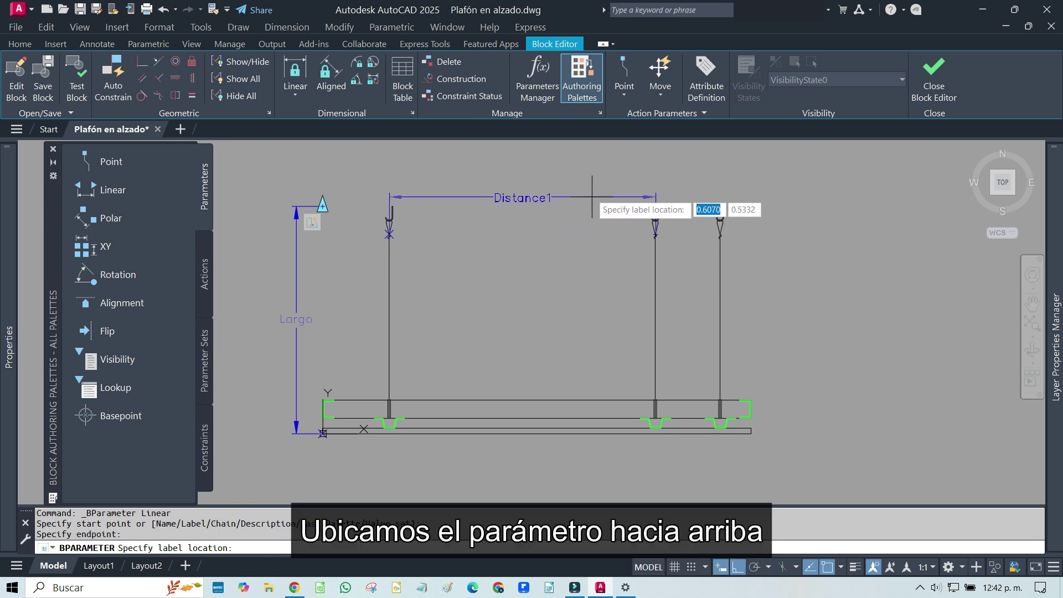
left_click(587, 176)
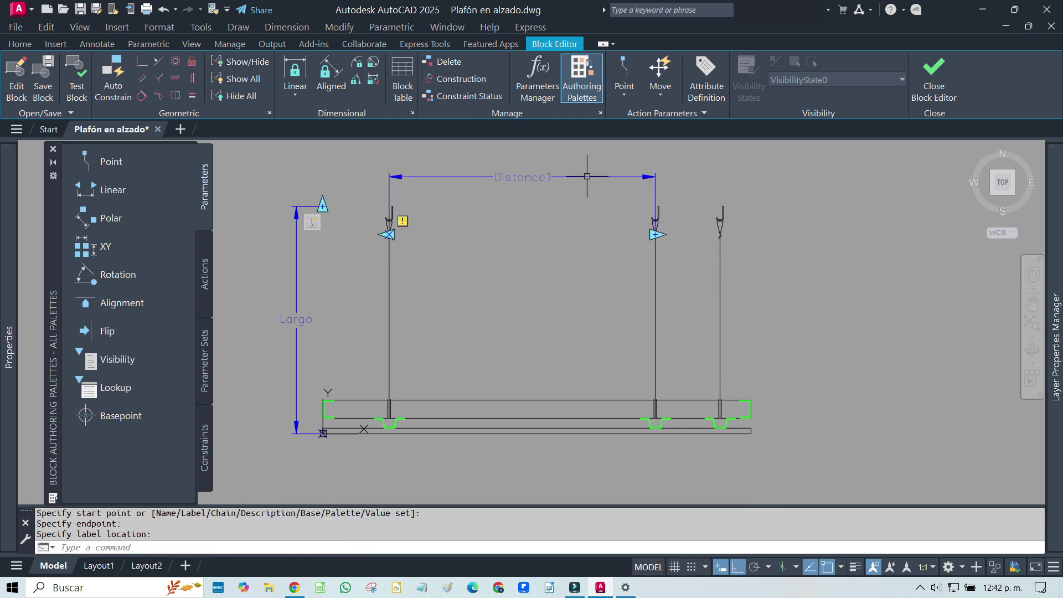
Rename the parameter to Array, with 1 grip and Chain Actions set to Yes
left_click(551, 177)
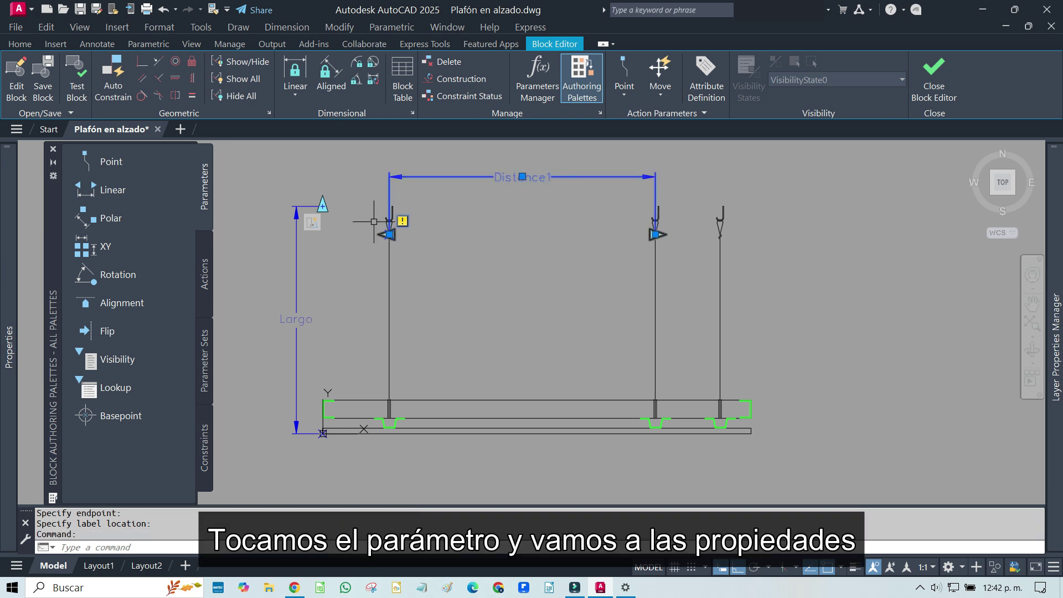
left_click(12, 316)
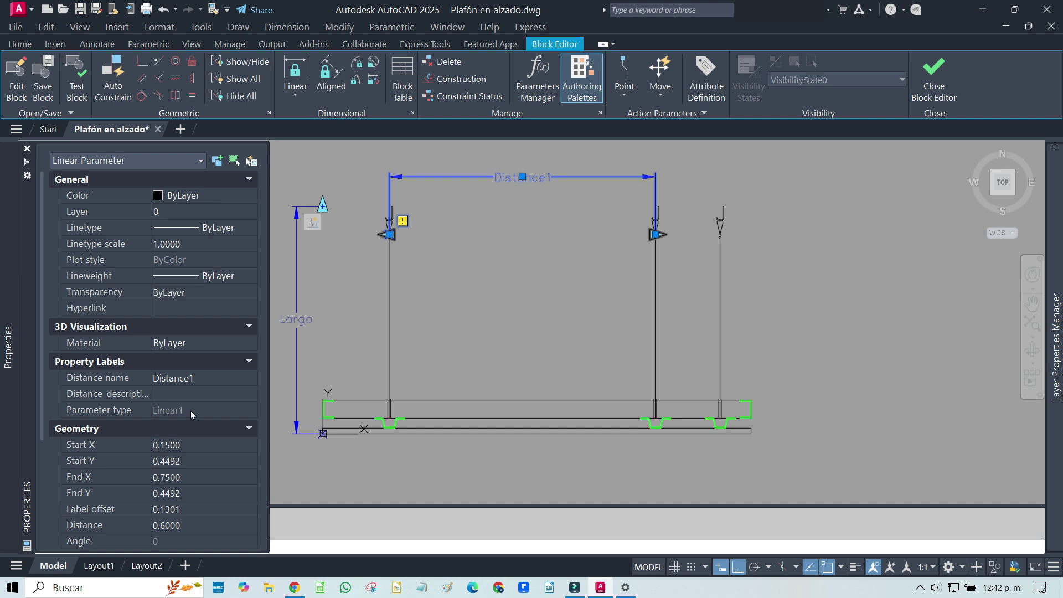
left_click(211, 377)
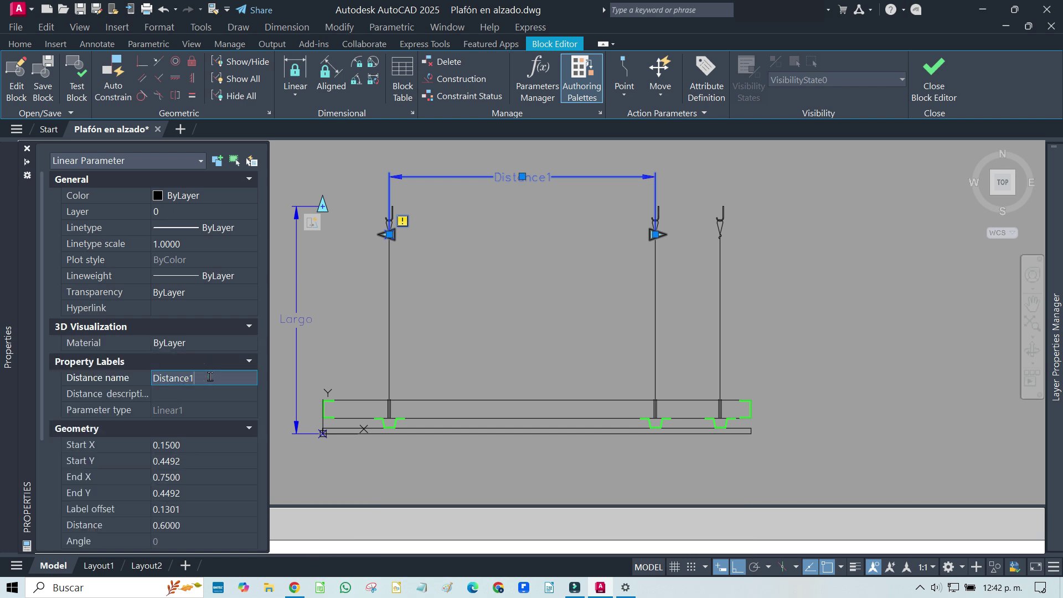
type("Array")
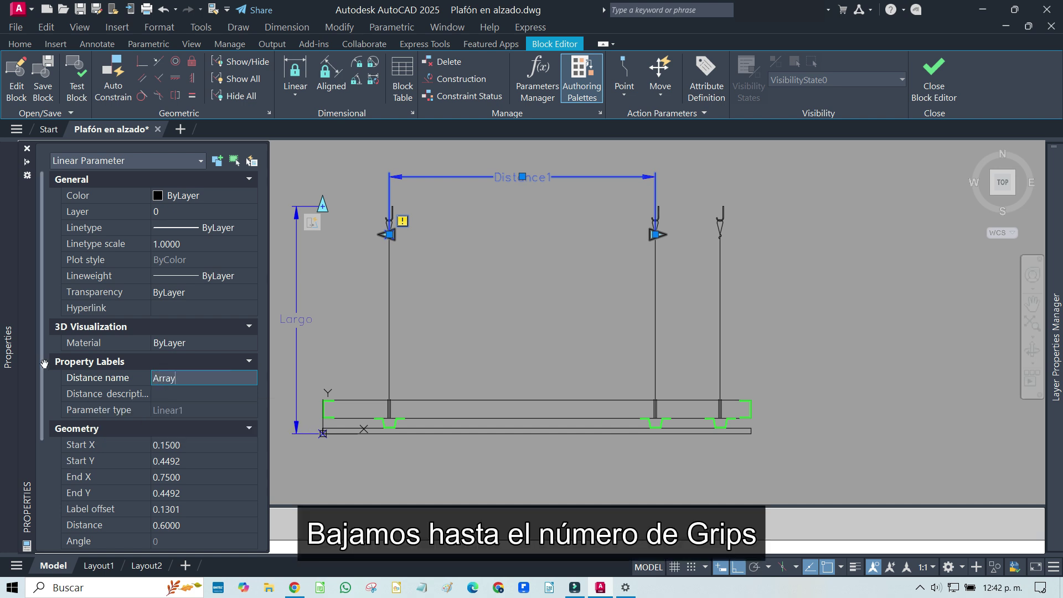
left_click(231, 394)
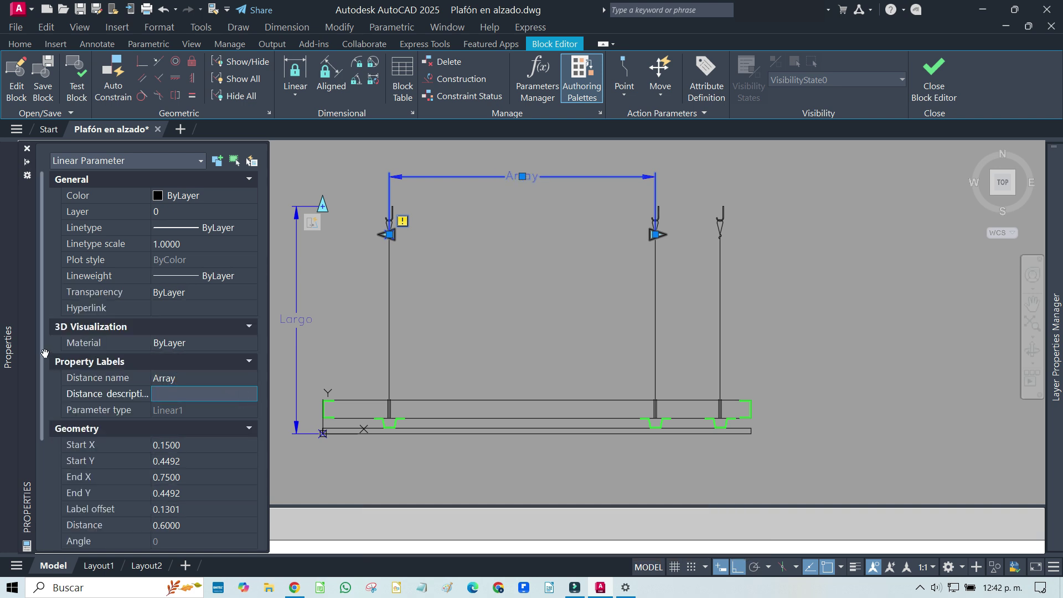
left_click_drag(41, 363, 47, 533)
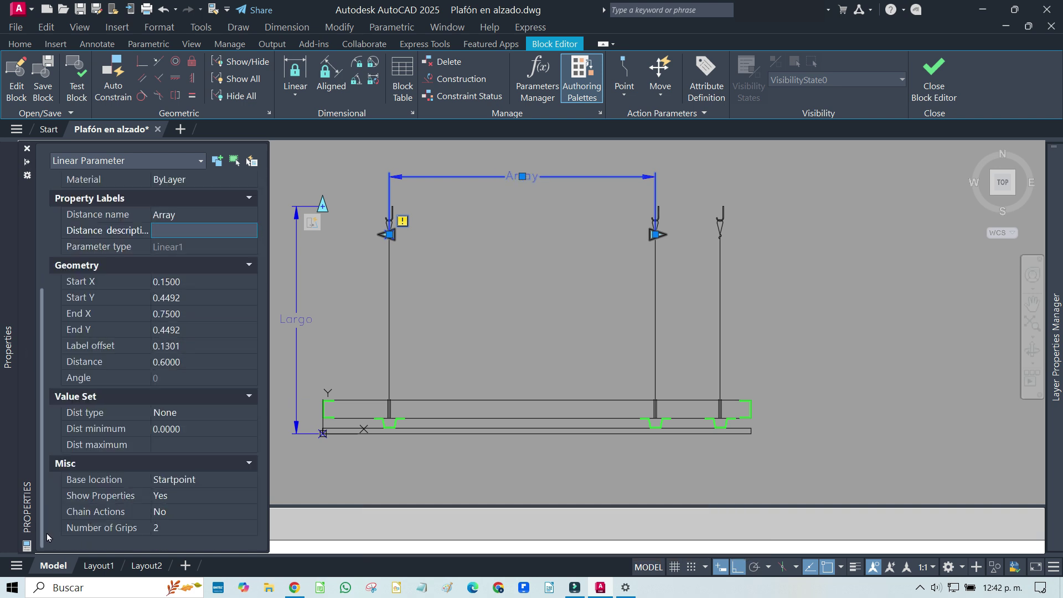
left_click(222, 526)
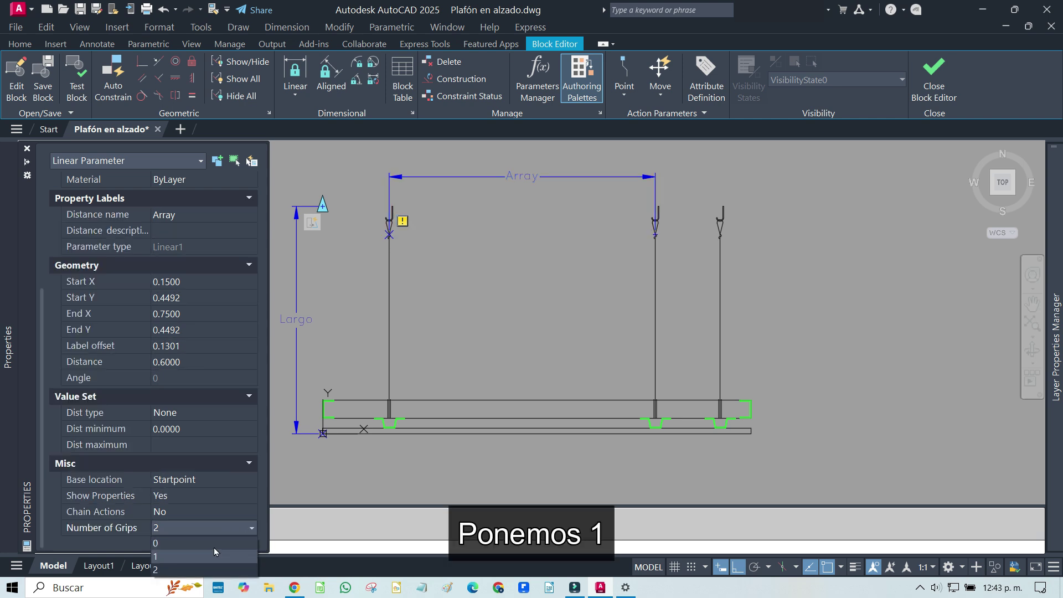
left_click(214, 550)
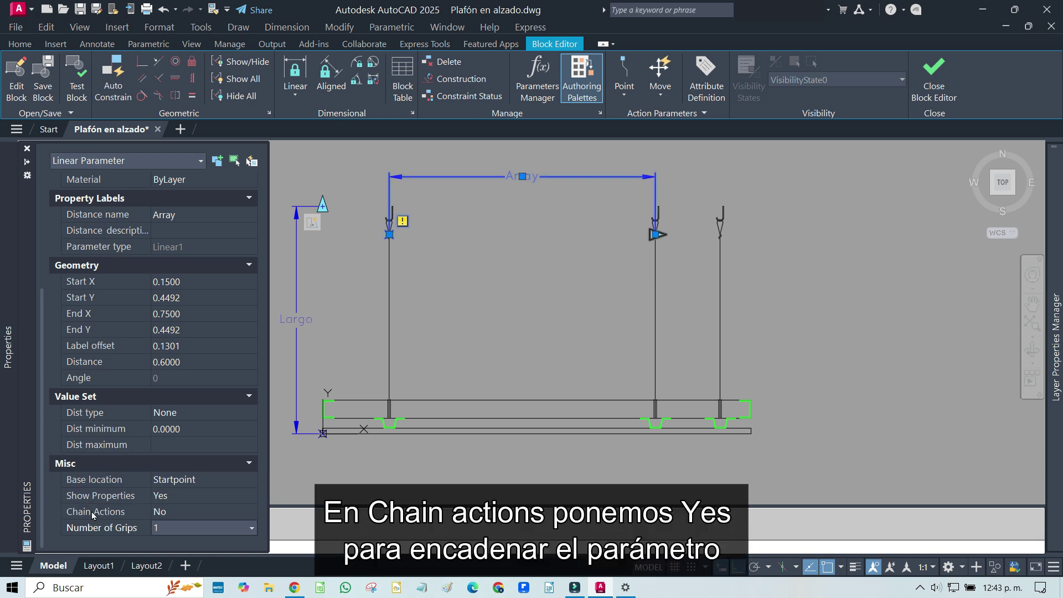
left_click(179, 512)
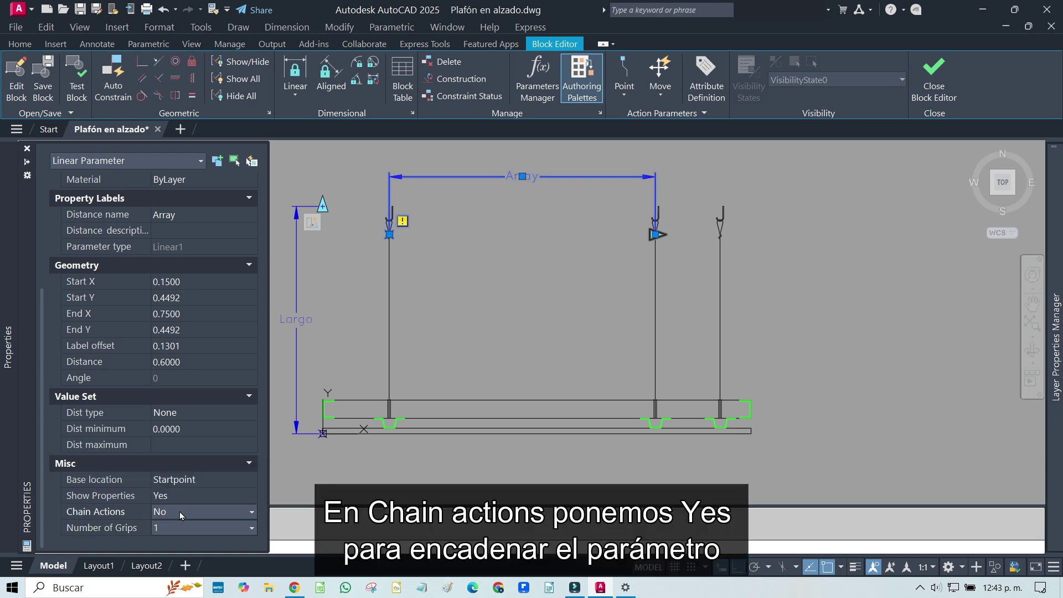
left_click(251, 512)
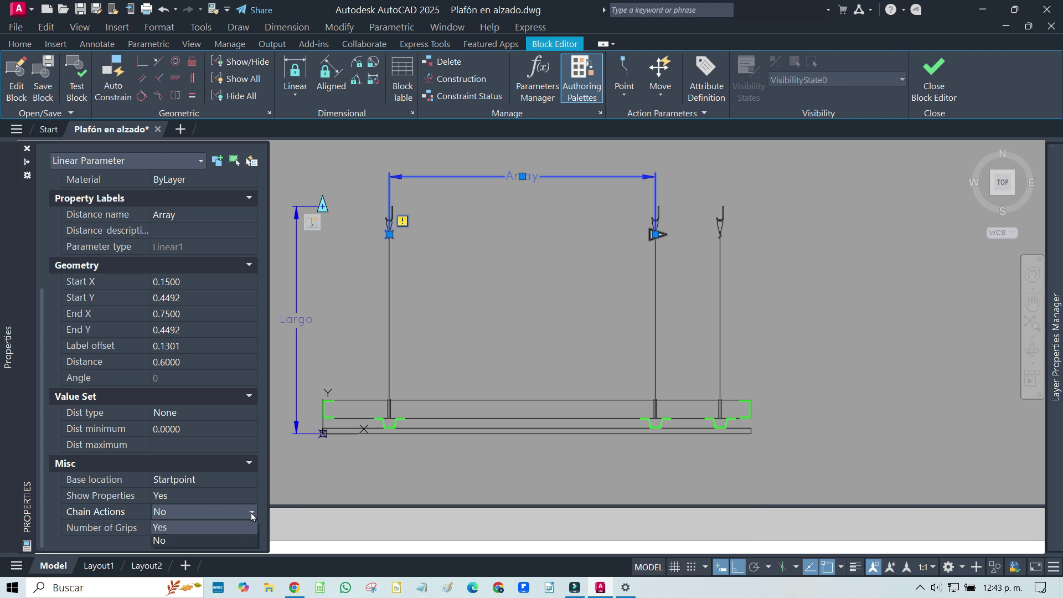
left_click(208, 525)
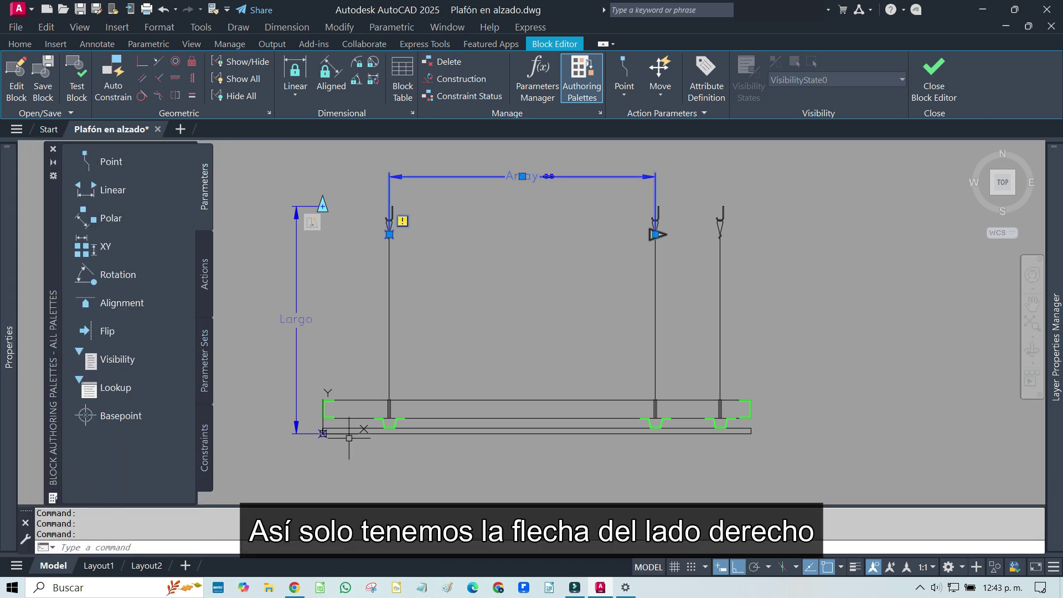
key("Escape")
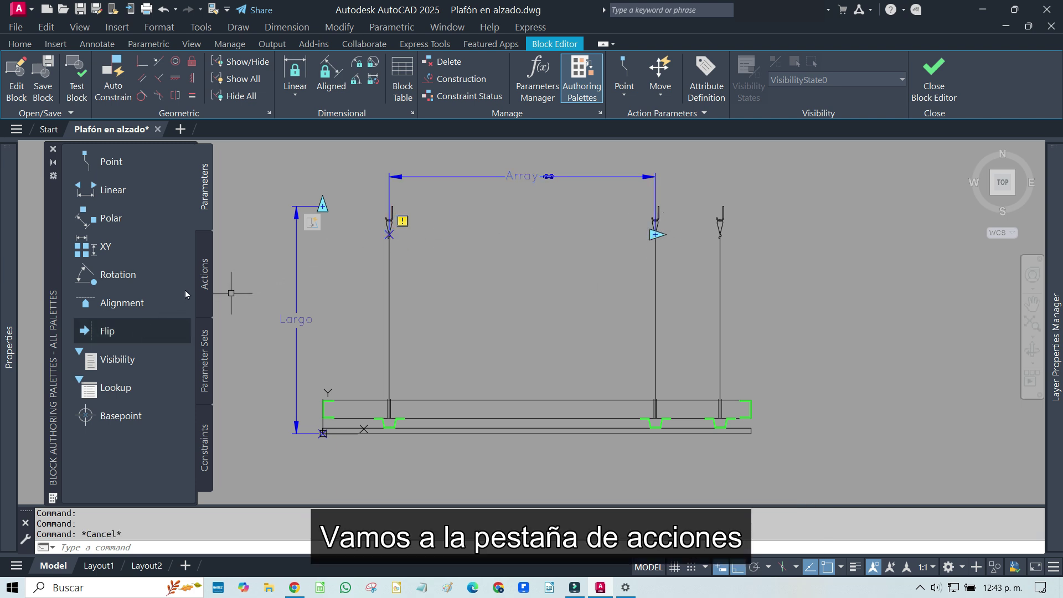
Add an array action on the Array parameter covering the hangers at 0.6 column spacing
left_click(203, 288)
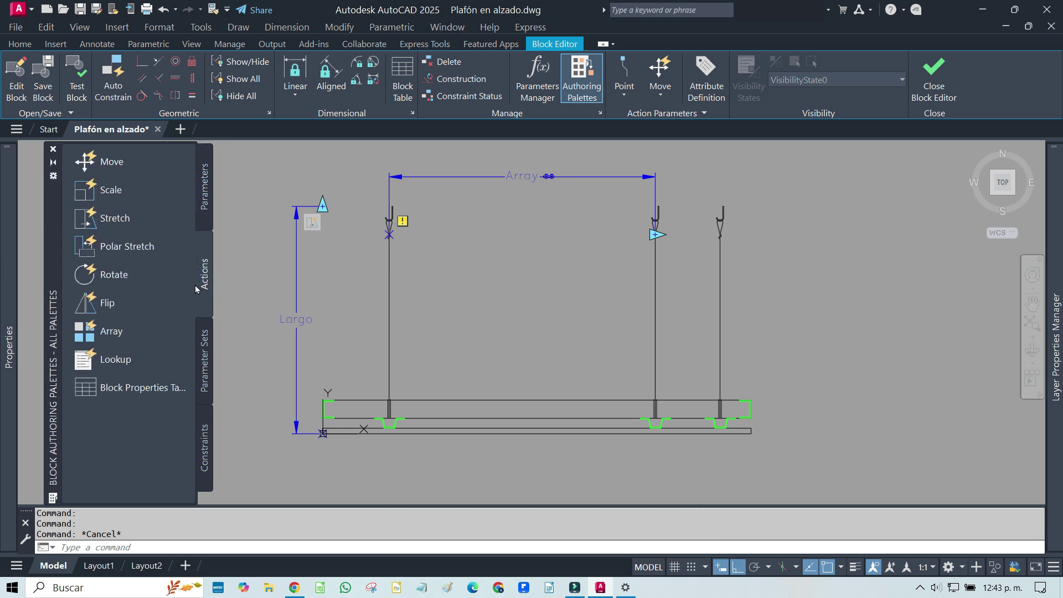
left_click(113, 334)
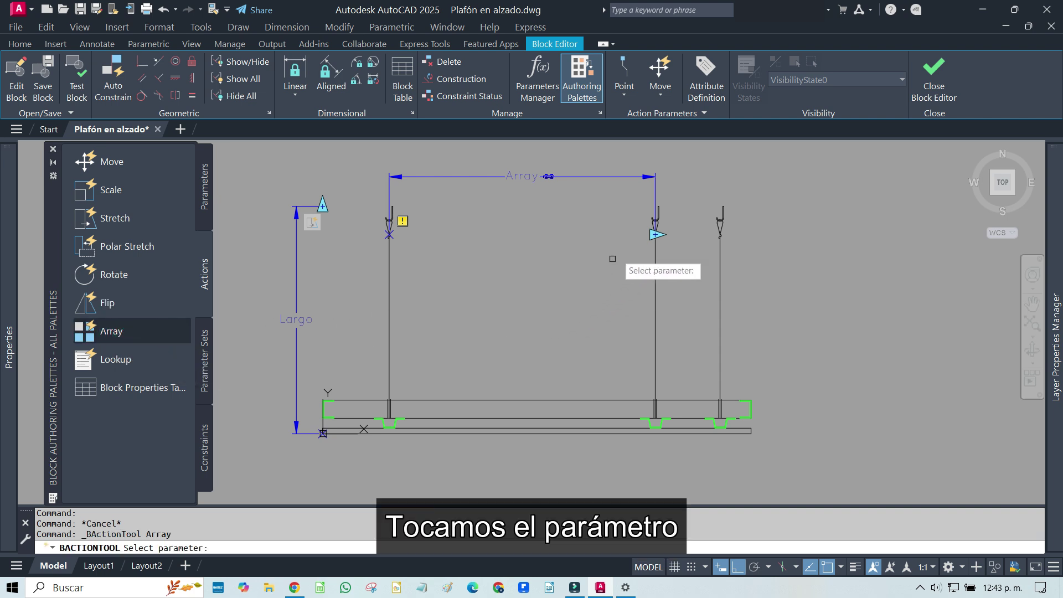
left_click(655, 187)
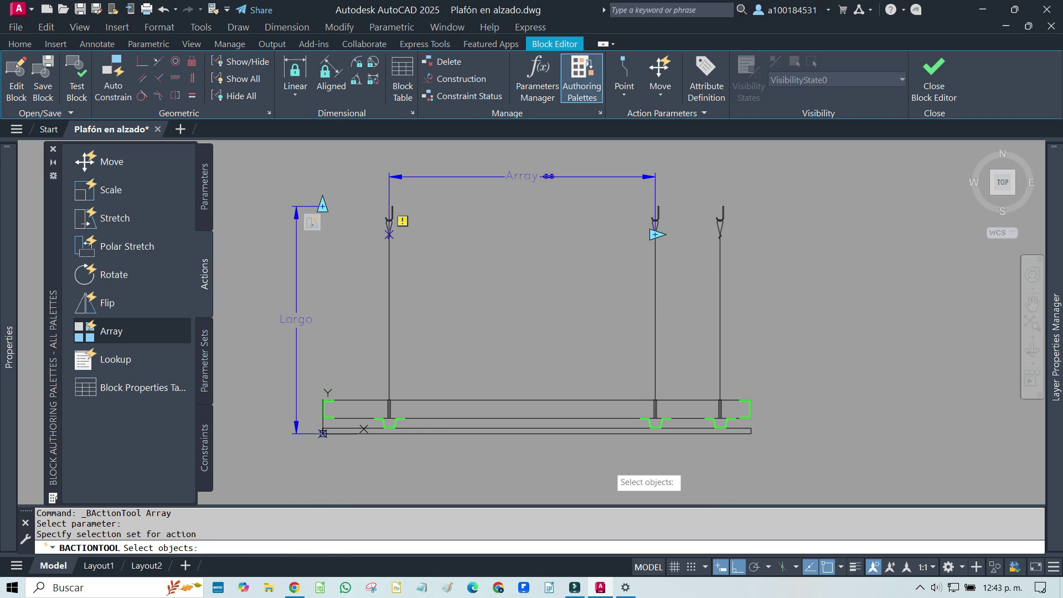
left_click(608, 466)
left_click(692, 185)
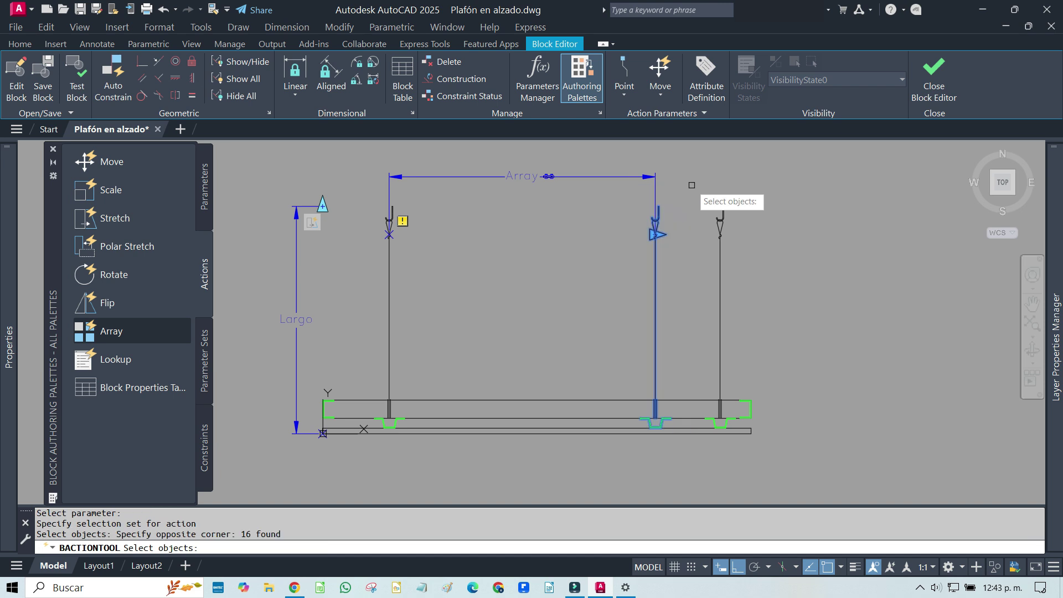
key("Return")
key("Return")
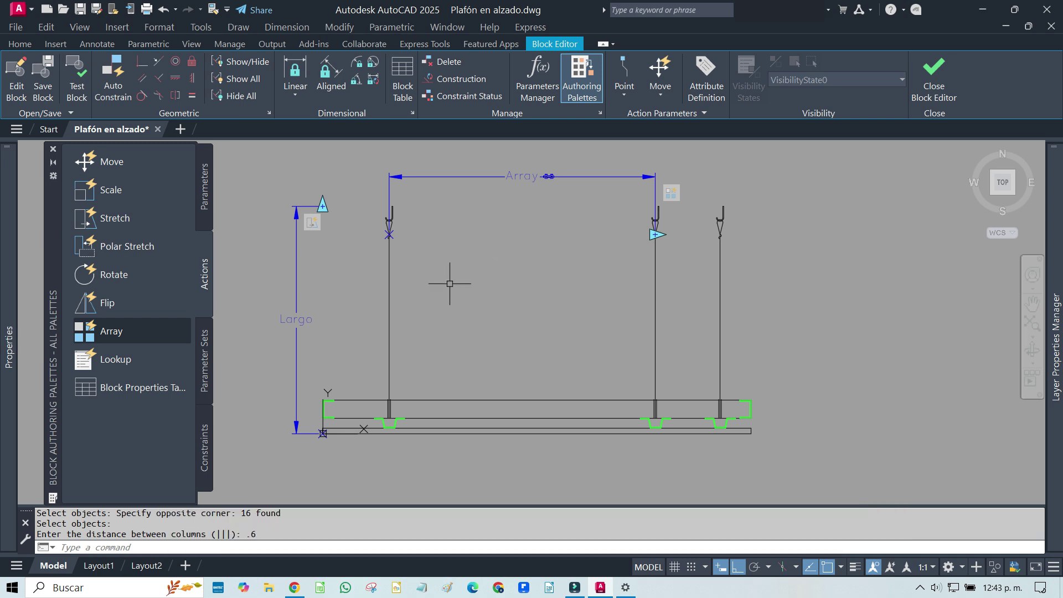
Add a linear parameter from the panel's left end to its right end, label below
left_click(206, 198)
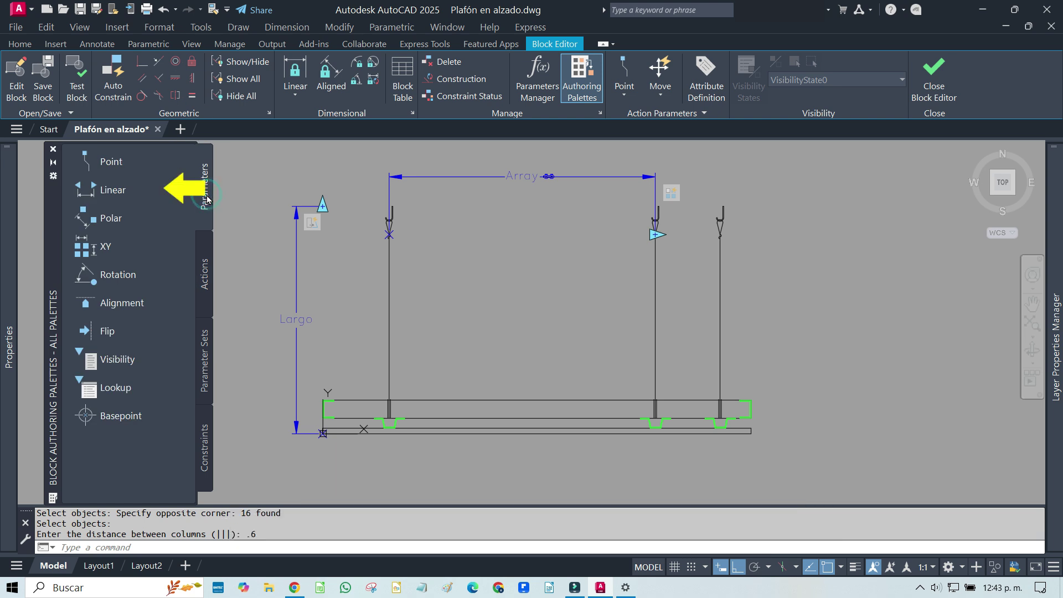
left_click(120, 193)
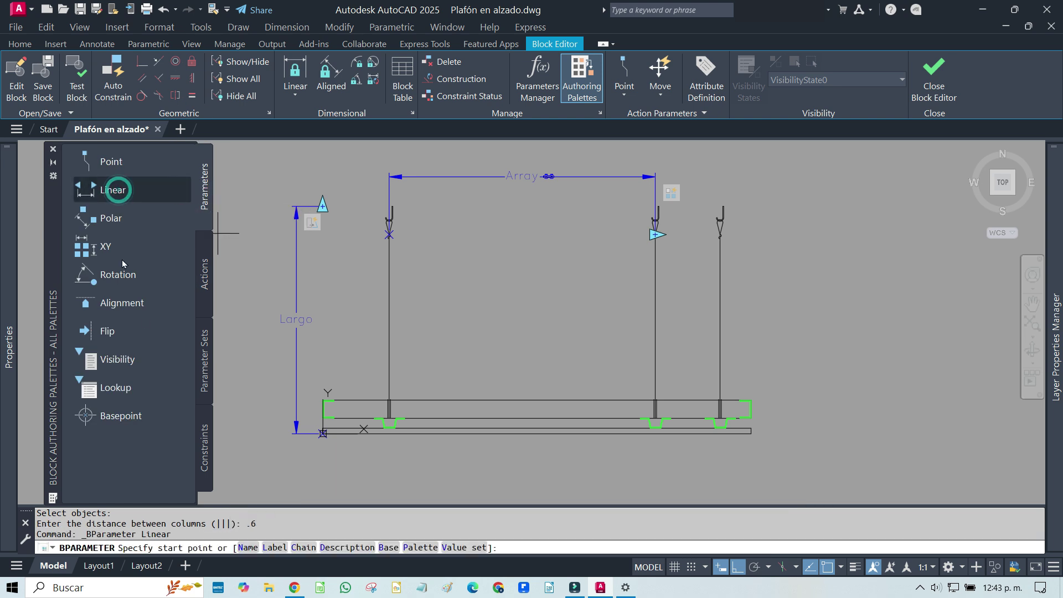
left_click(323, 433)
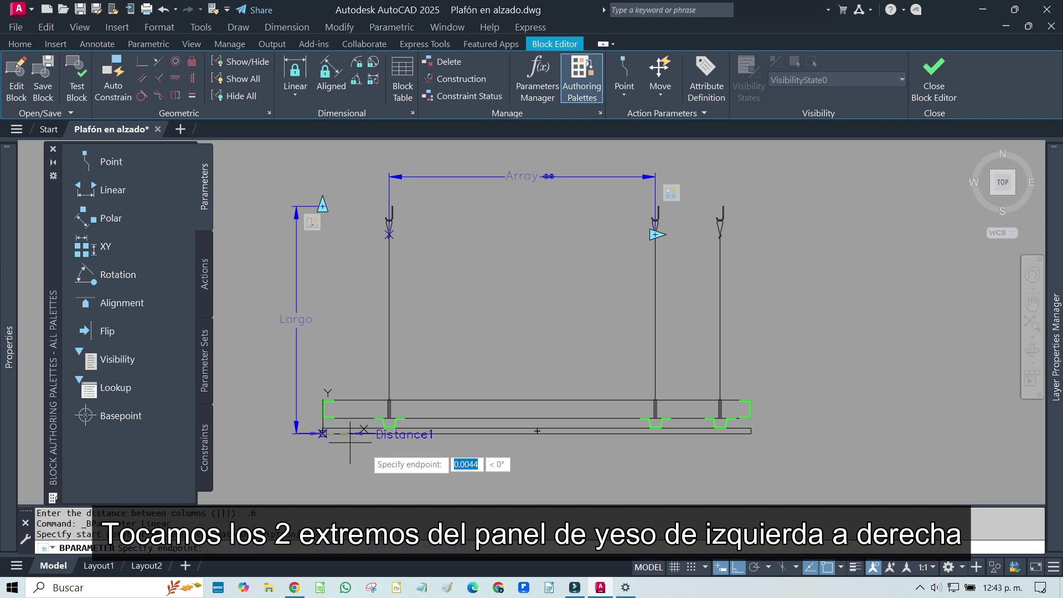
left_click(752, 433)
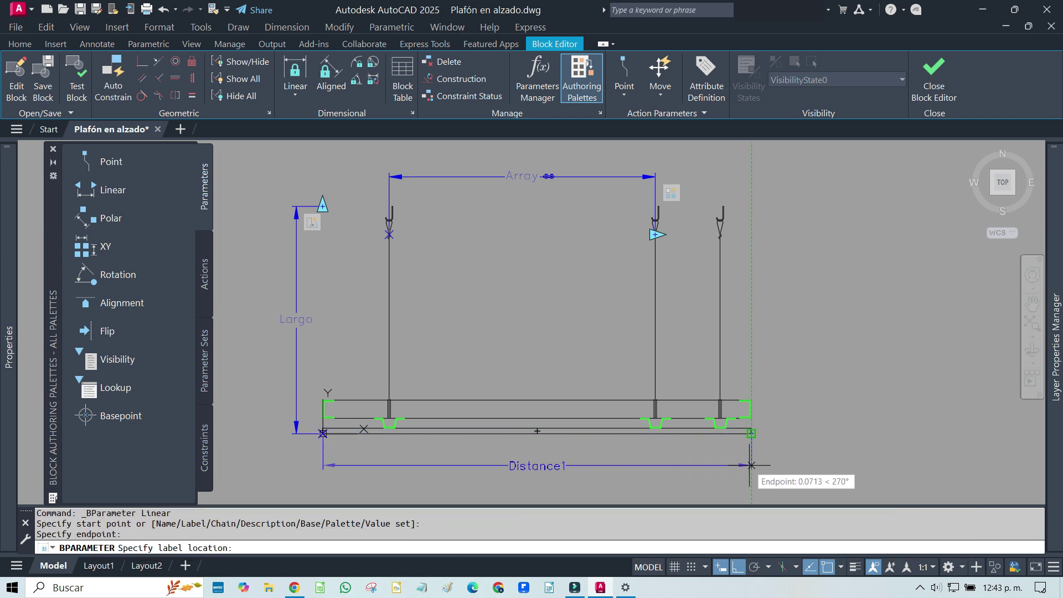
left_click(751, 465)
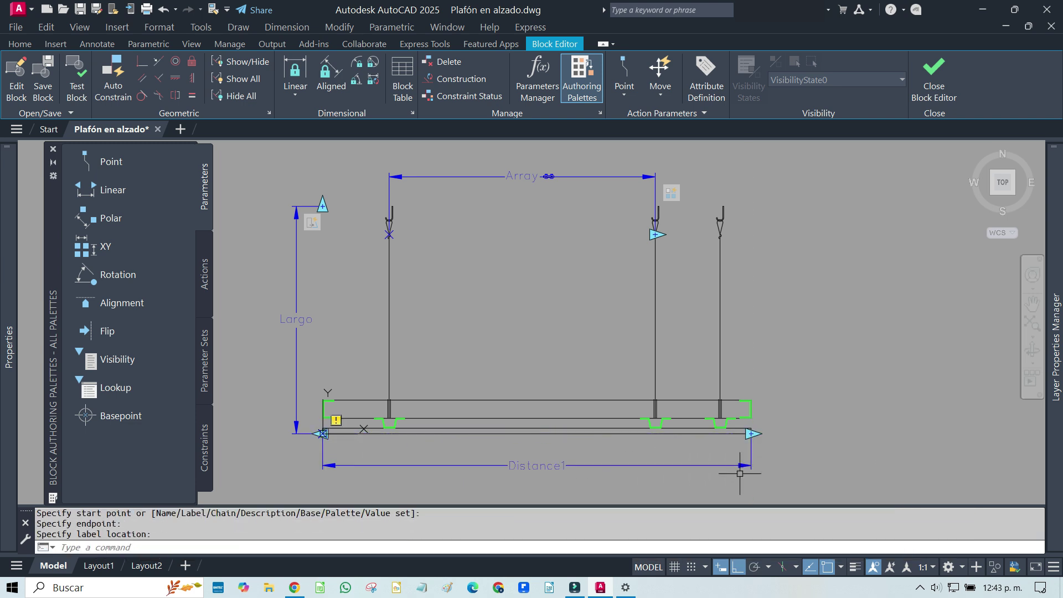
Rename the parameter to Largo plafón and give it a single grip
left_click(653, 468)
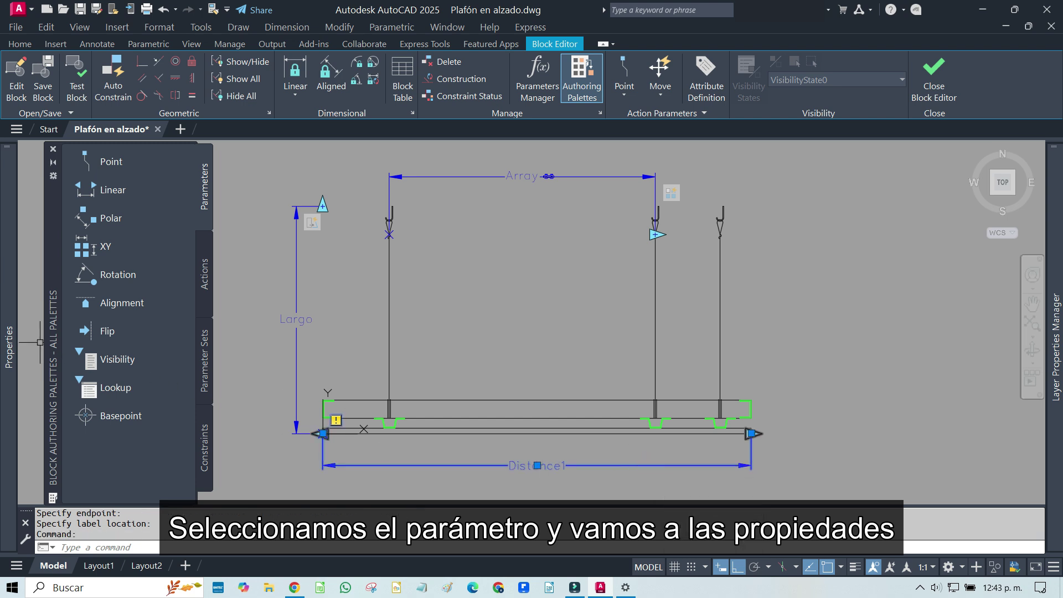
left_click(8, 346)
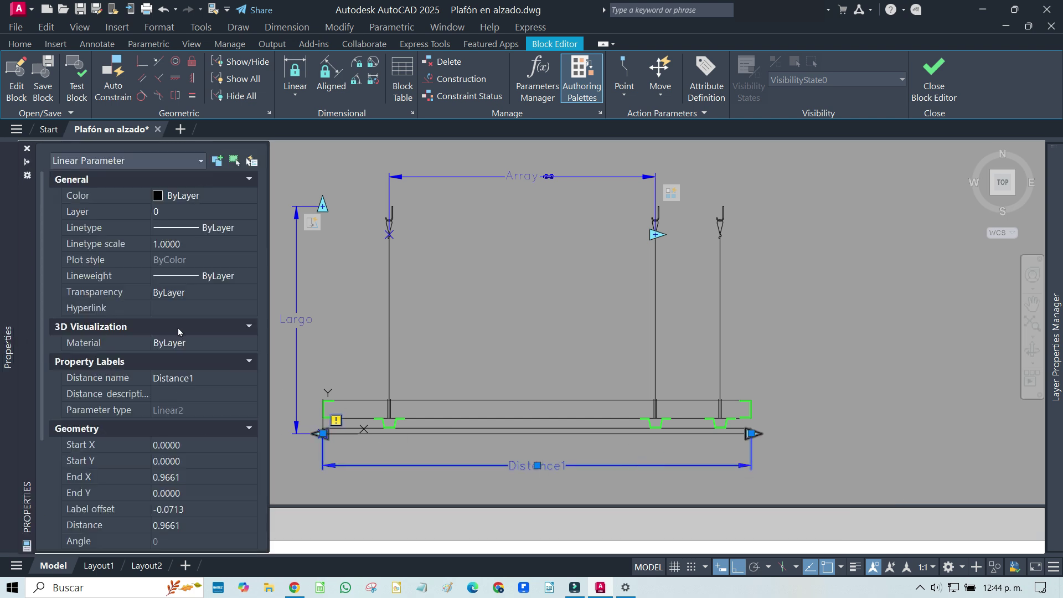
left_click(213, 377)
double_click(213, 377)
type("Largo plafón")
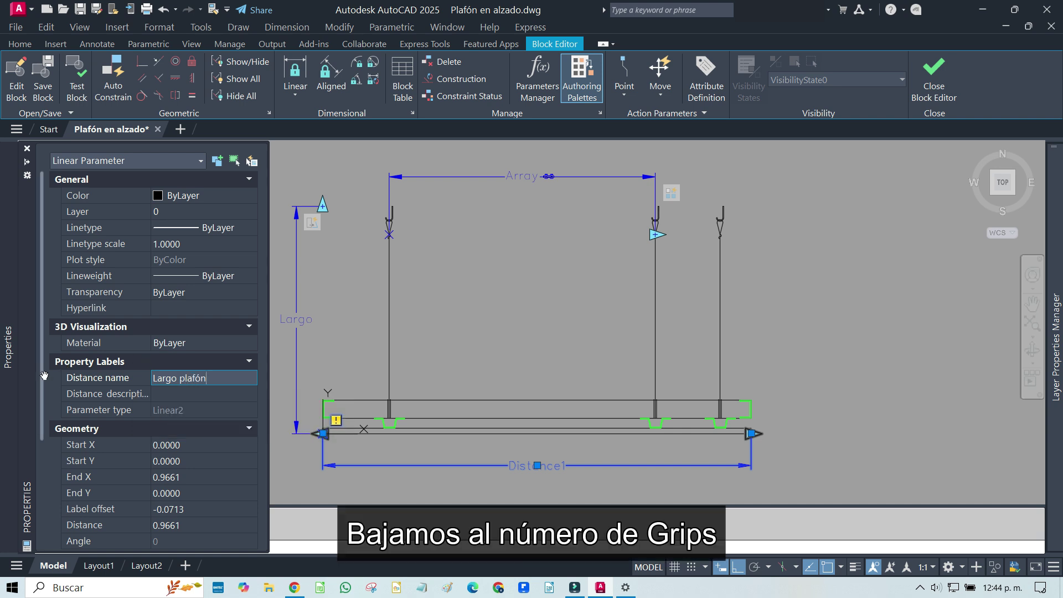
left_click_drag(42, 382, 34, 515)
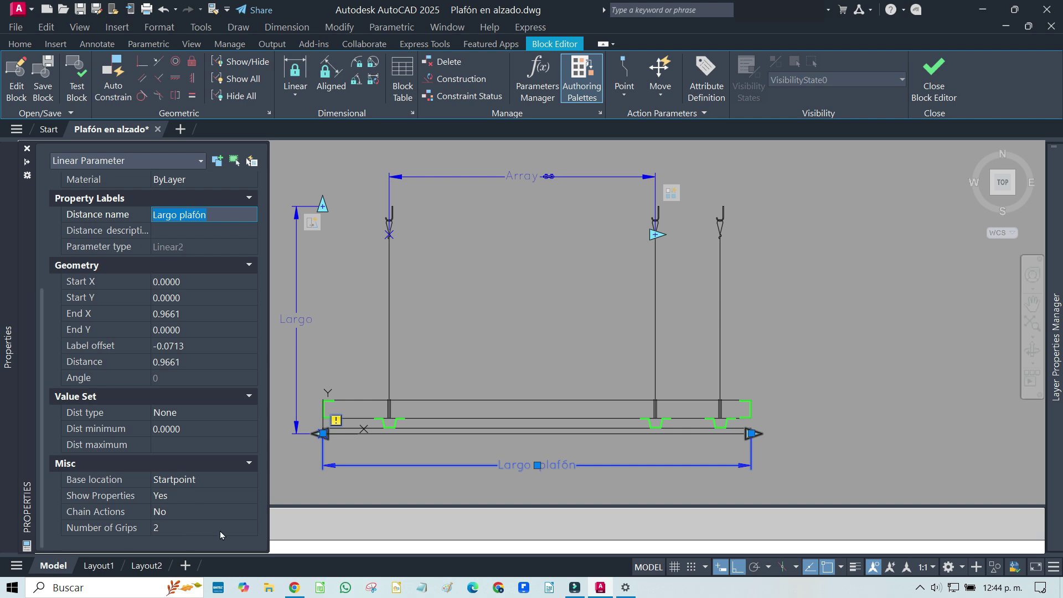
left_click(235, 529)
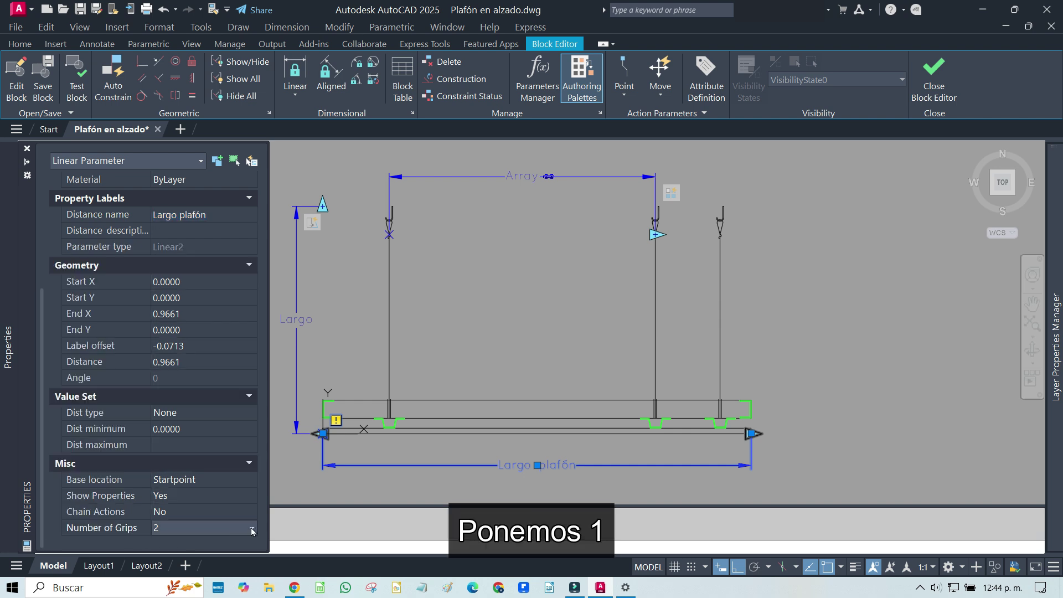
left_click(250, 527)
left_click(200, 556)
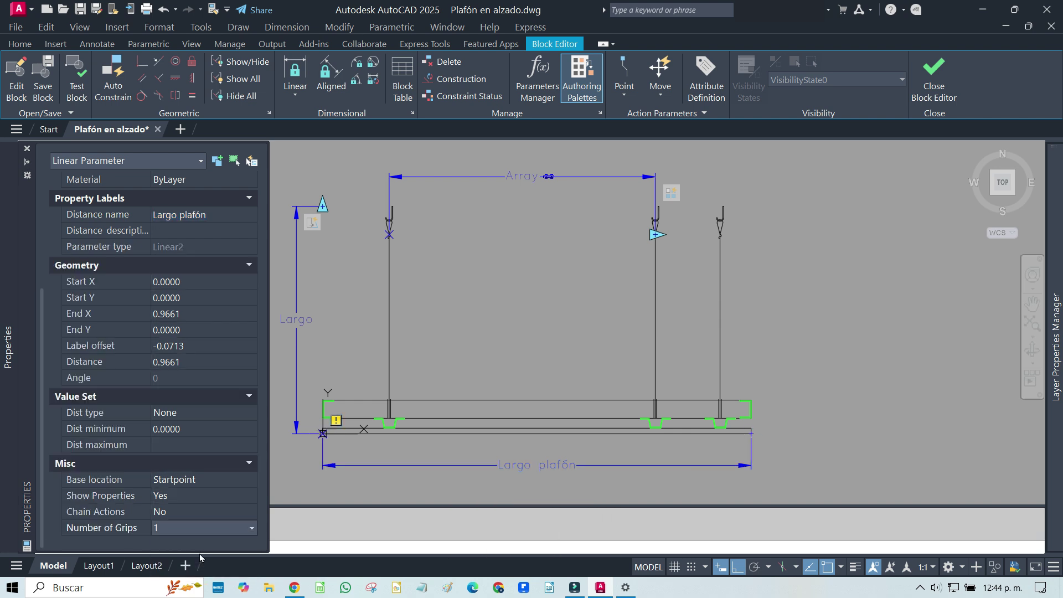
left_click(205, 274)
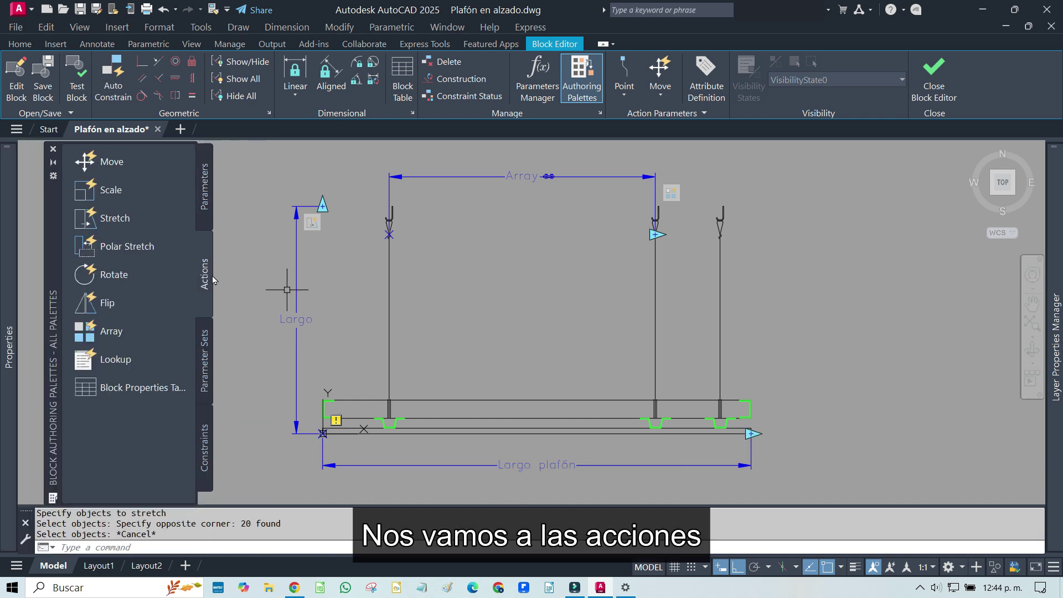
Add a stretch action on Largo plafón's right end covering end hanger, panel end and Array parameter
left_click(116, 219)
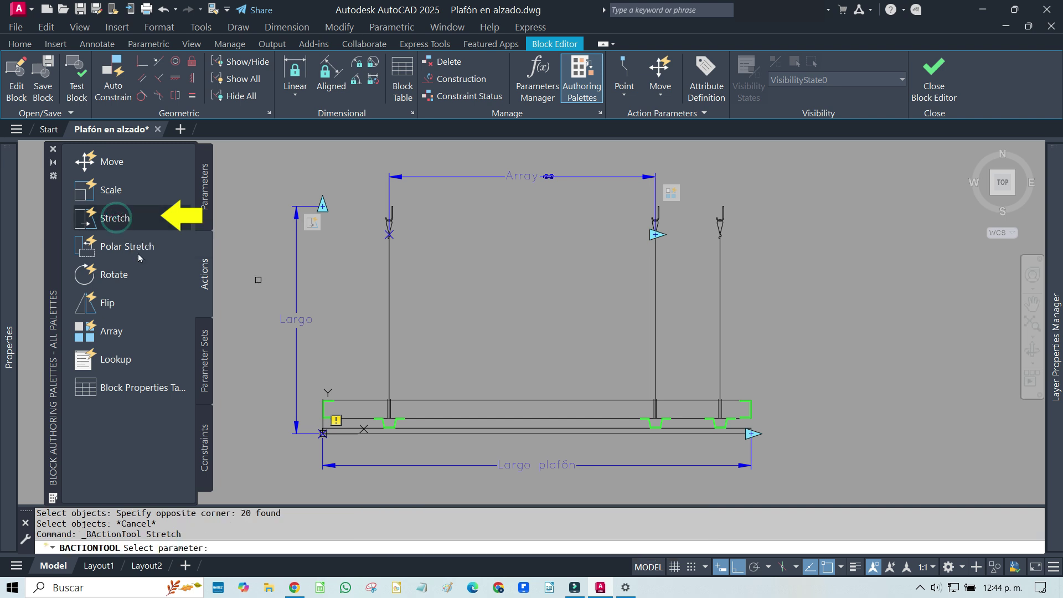
left_click(752, 451)
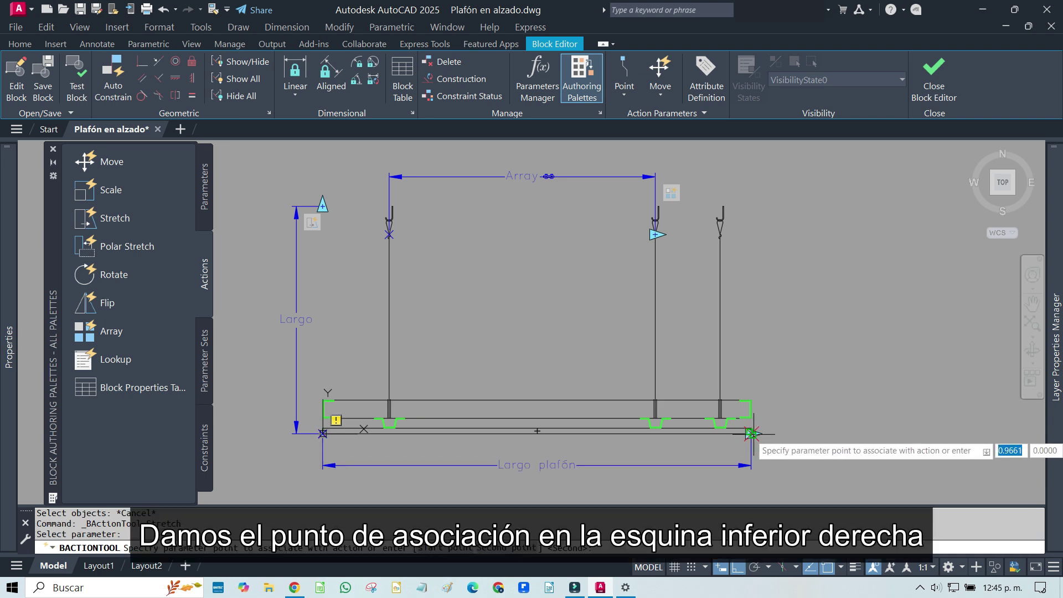
left_click(752, 434)
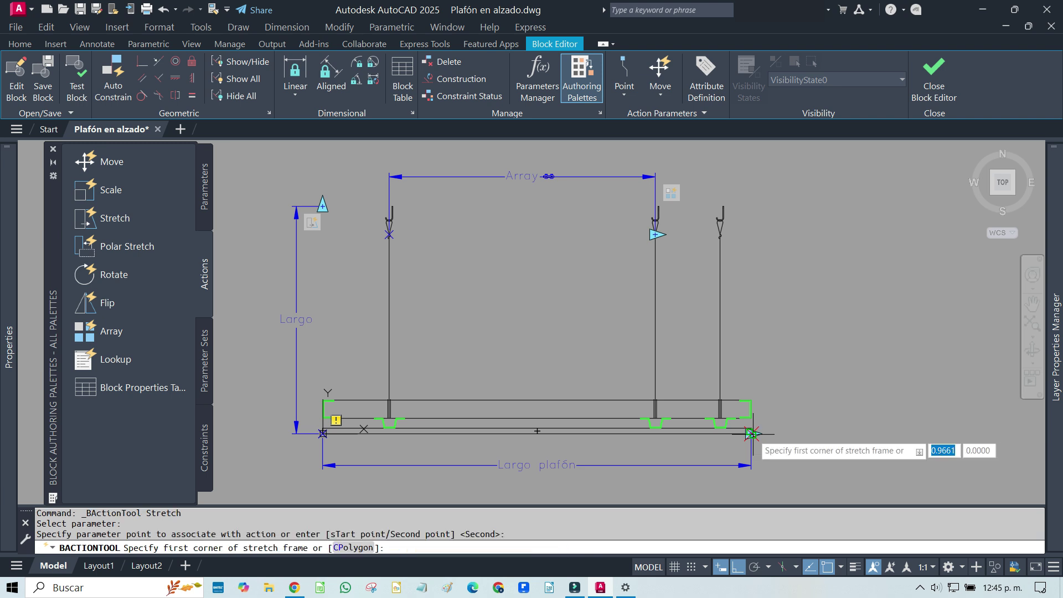
left_click(833, 154)
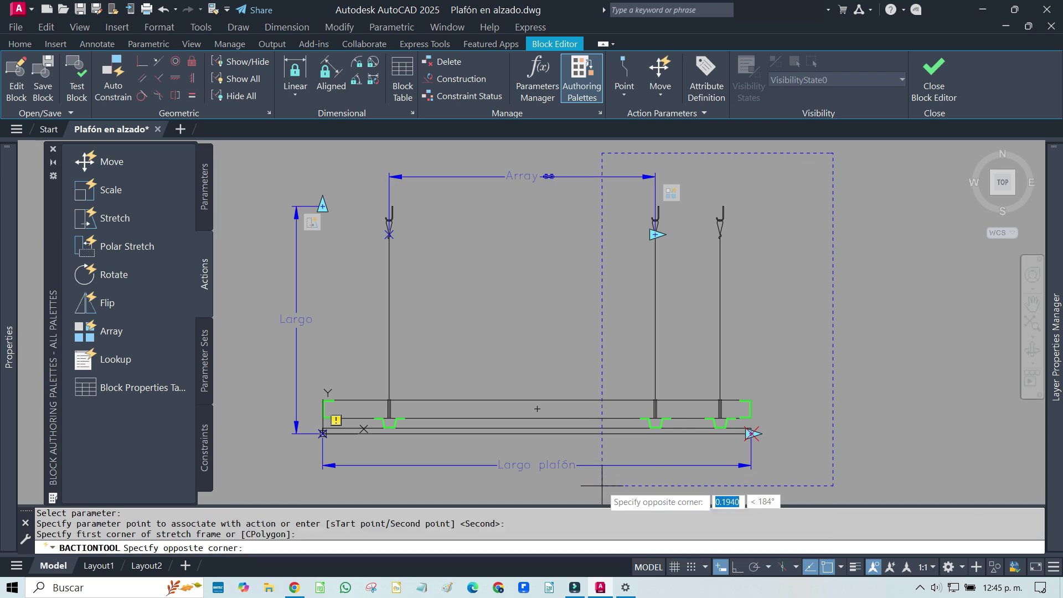
left_click(602, 489)
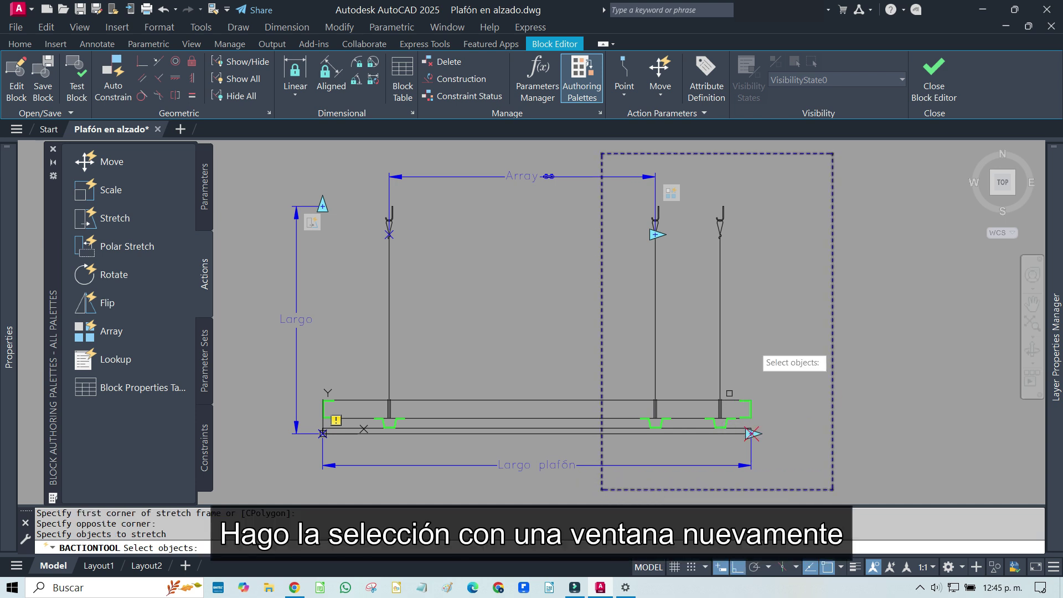
left_click(782, 183)
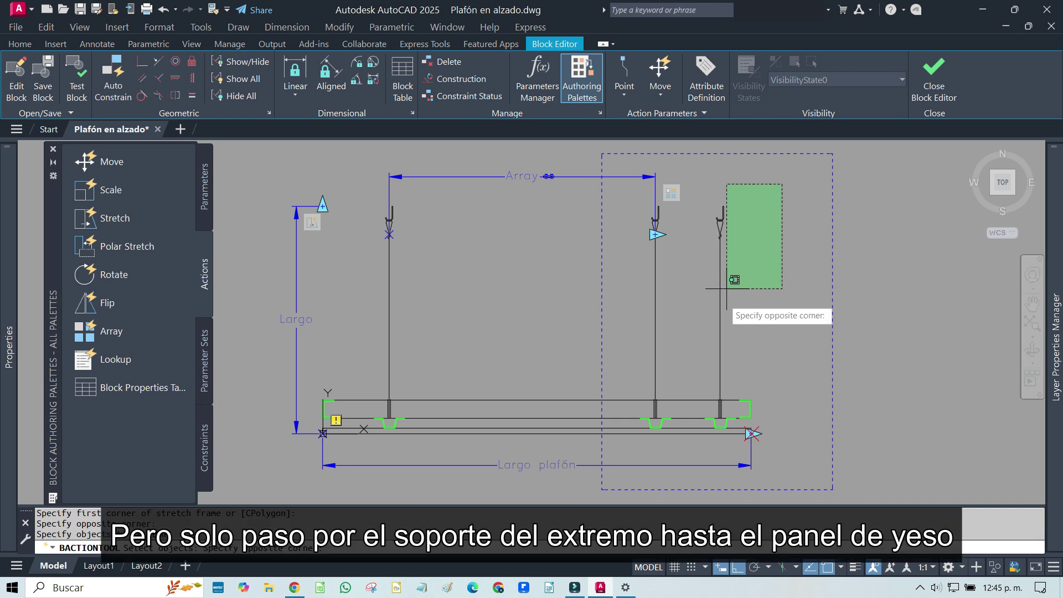
left_click(697, 481)
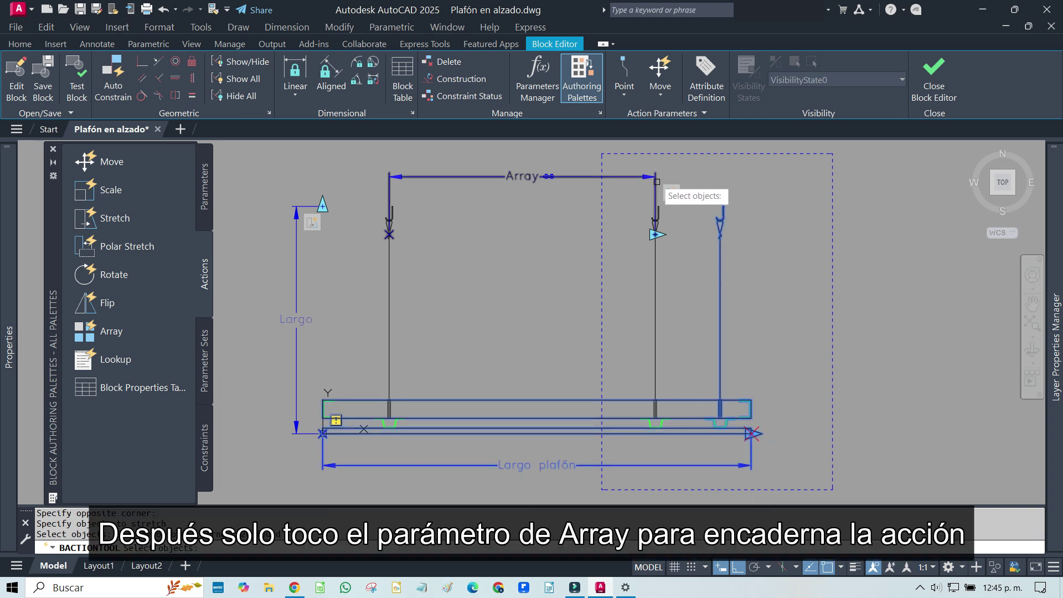
left_click(656, 178)
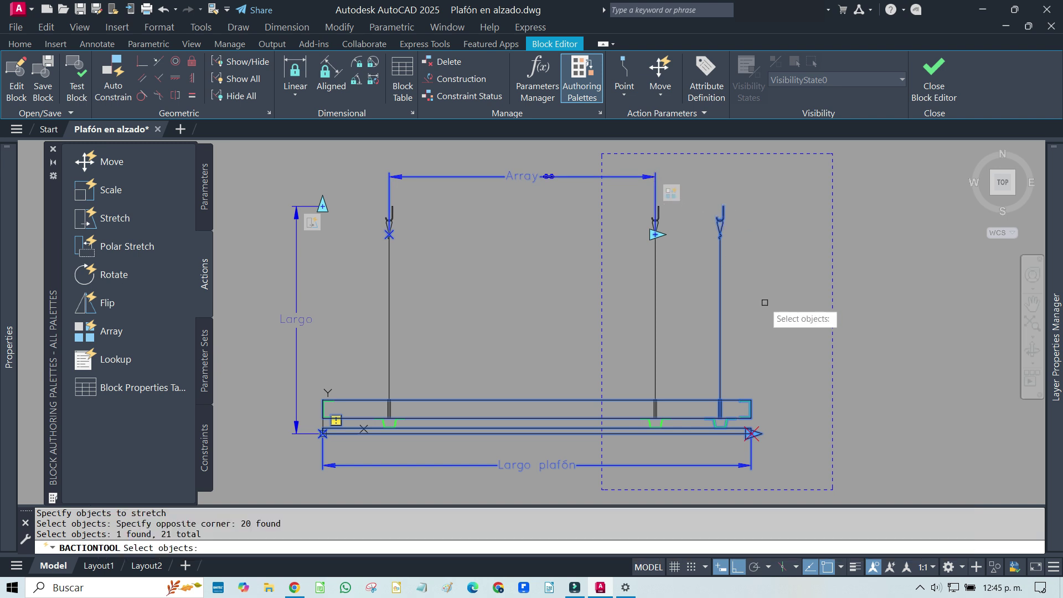
key("Return")
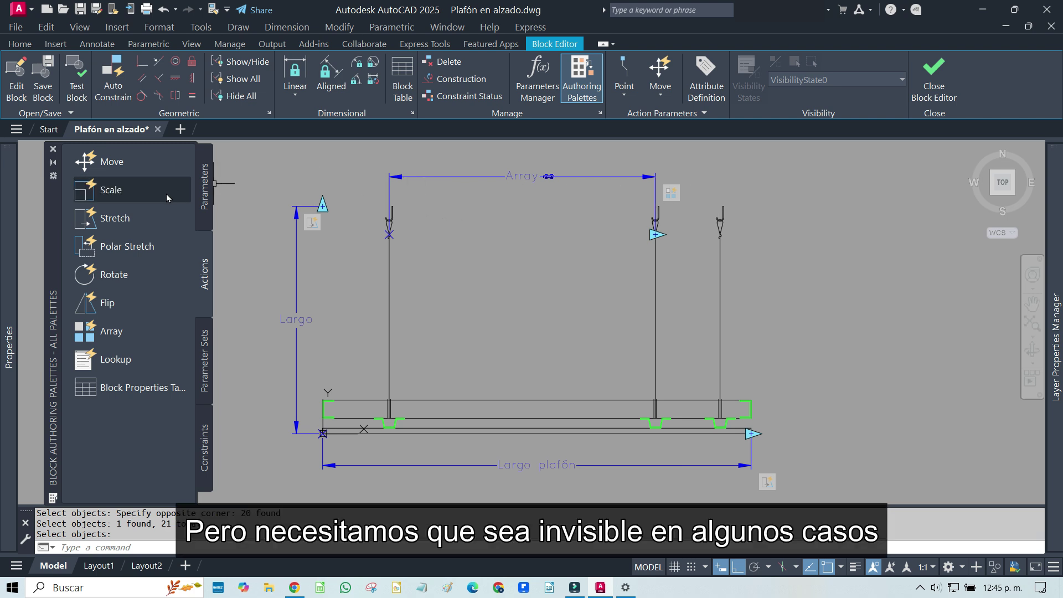
Place a visibility parameter at the panel's lower-left corner and open the visibility states
left_click(204, 202)
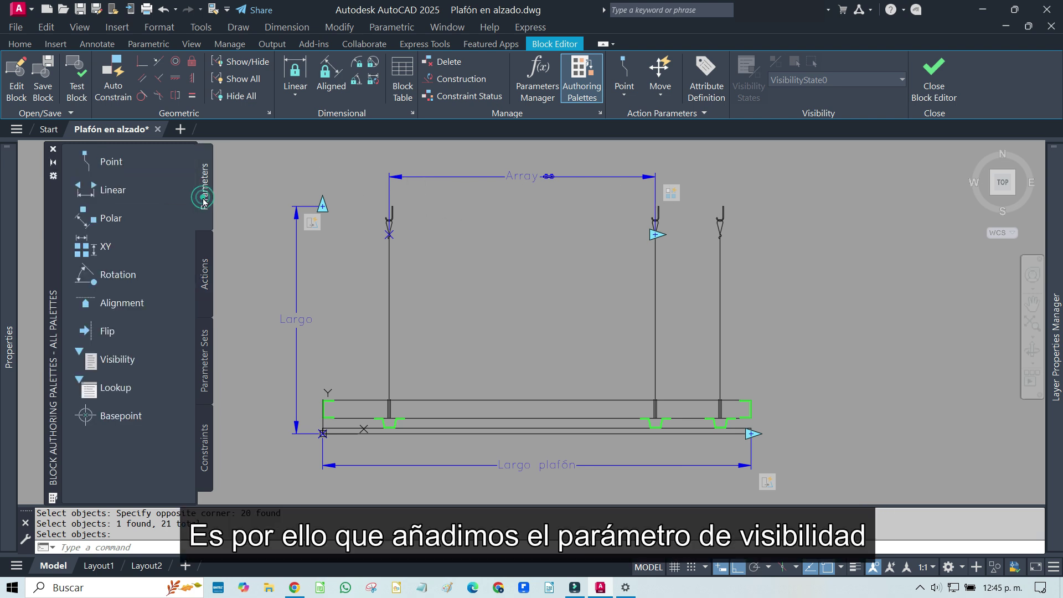
left_click(111, 361)
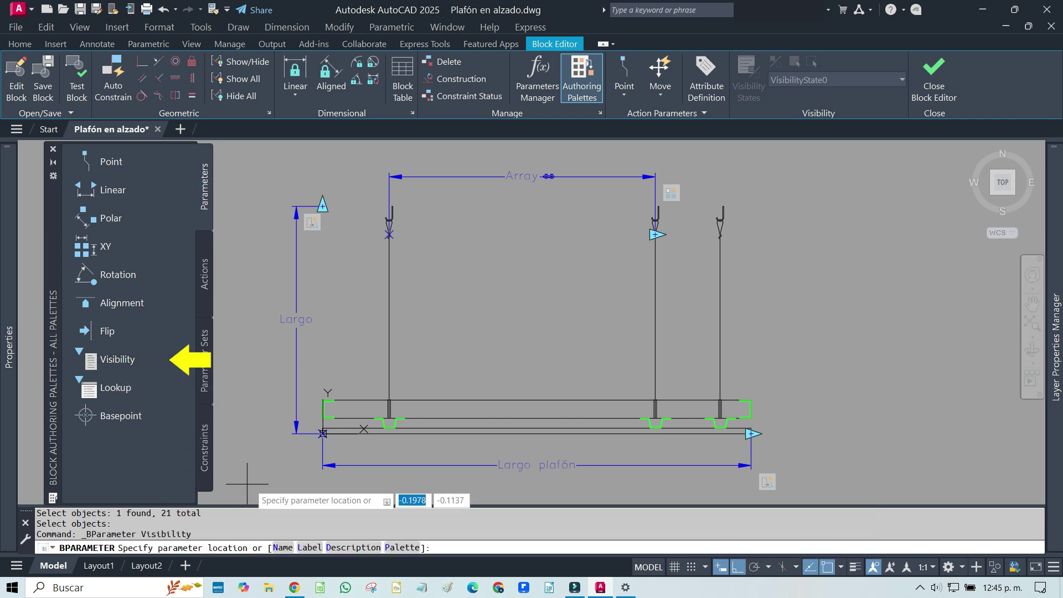
left_click(286, 455)
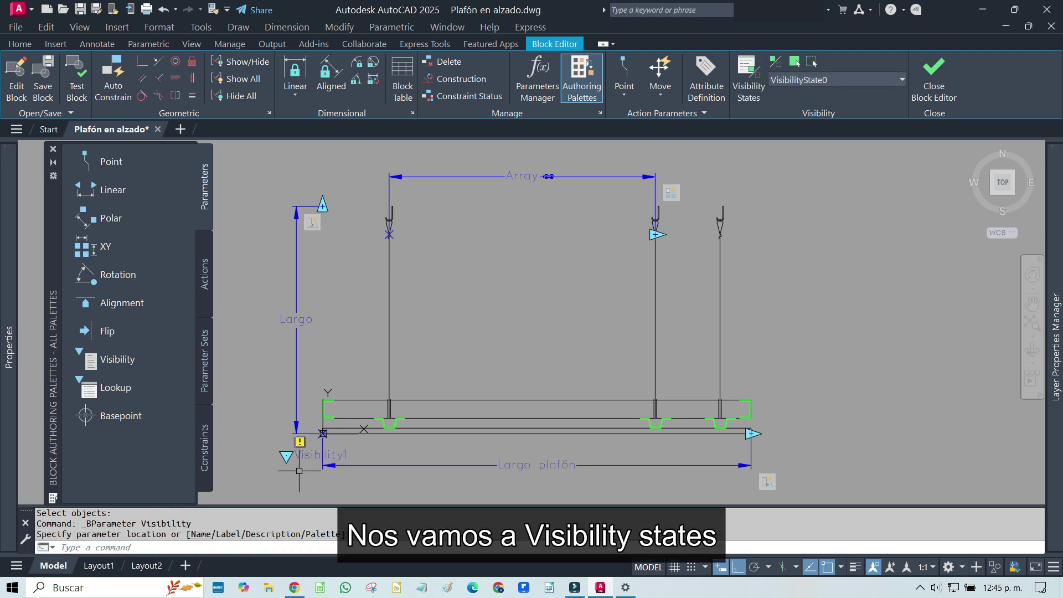
left_click(749, 72)
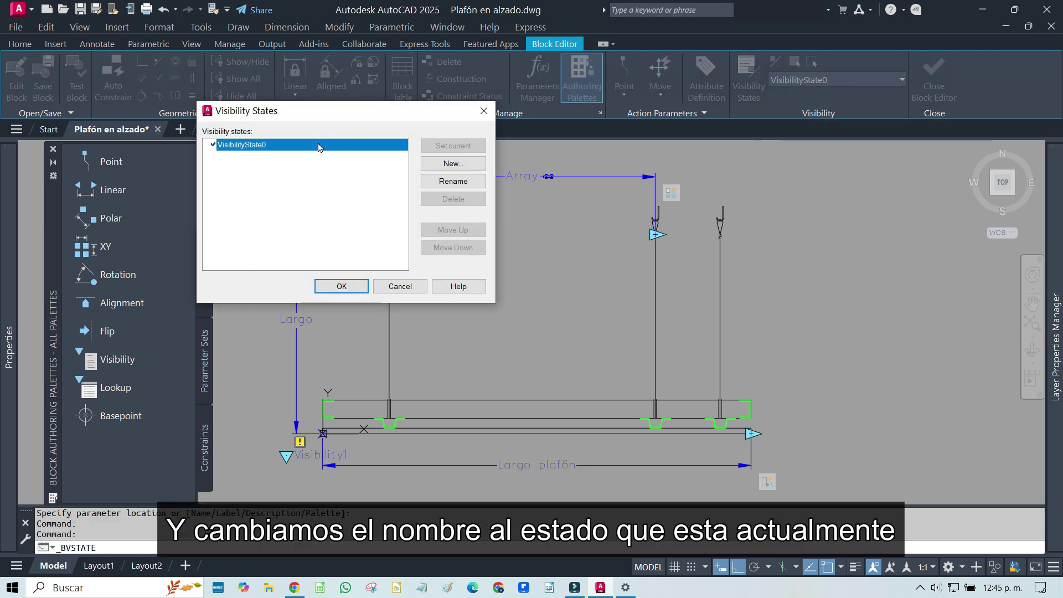
Rename the existing state to Soporte visible and add a new current state Soporte invisible
left_click(438, 181)
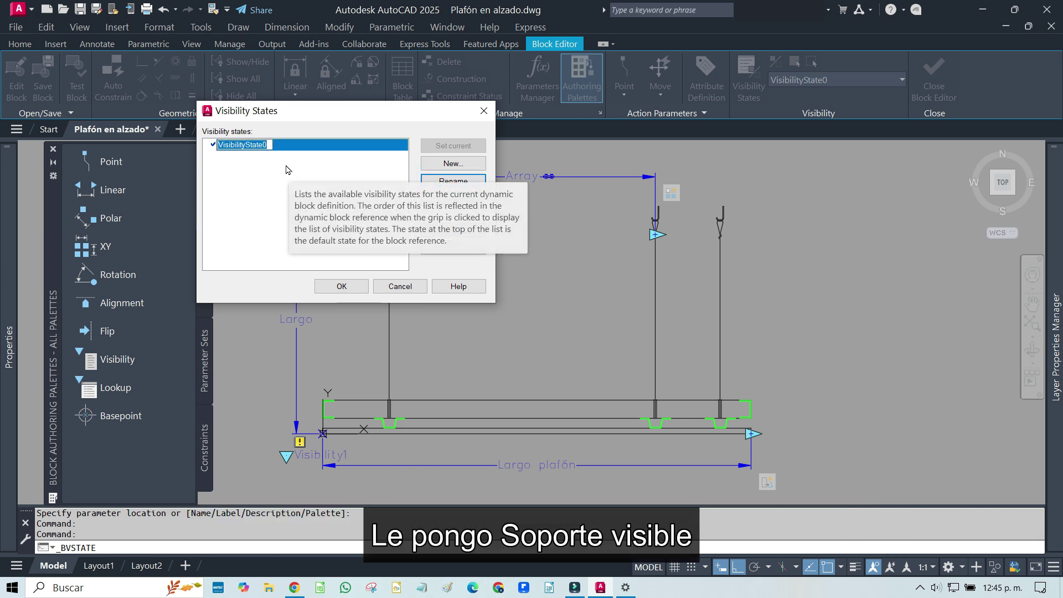
type("Soporte visible")
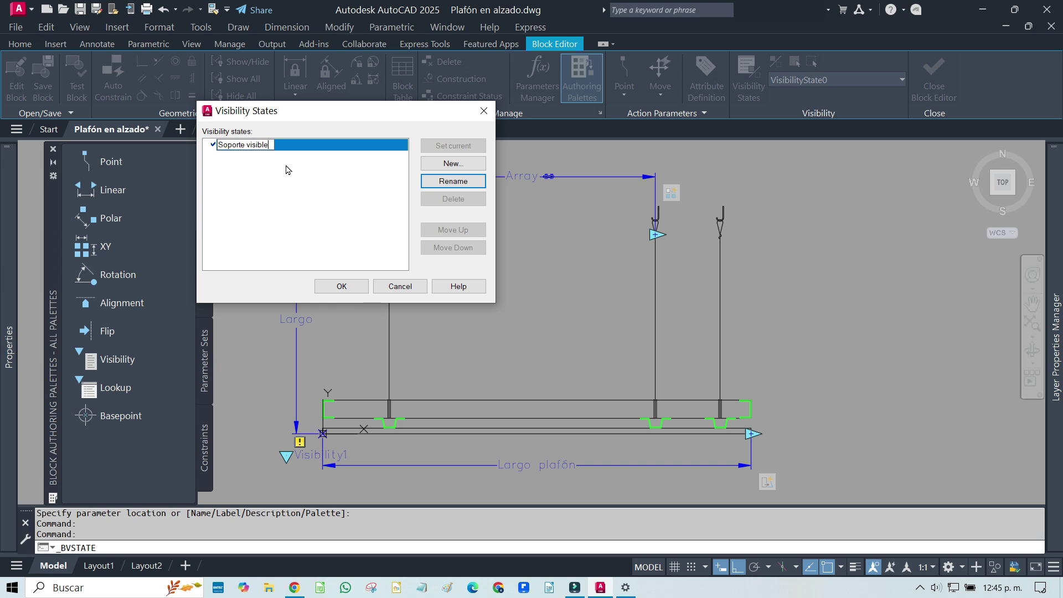
left_click(286, 169)
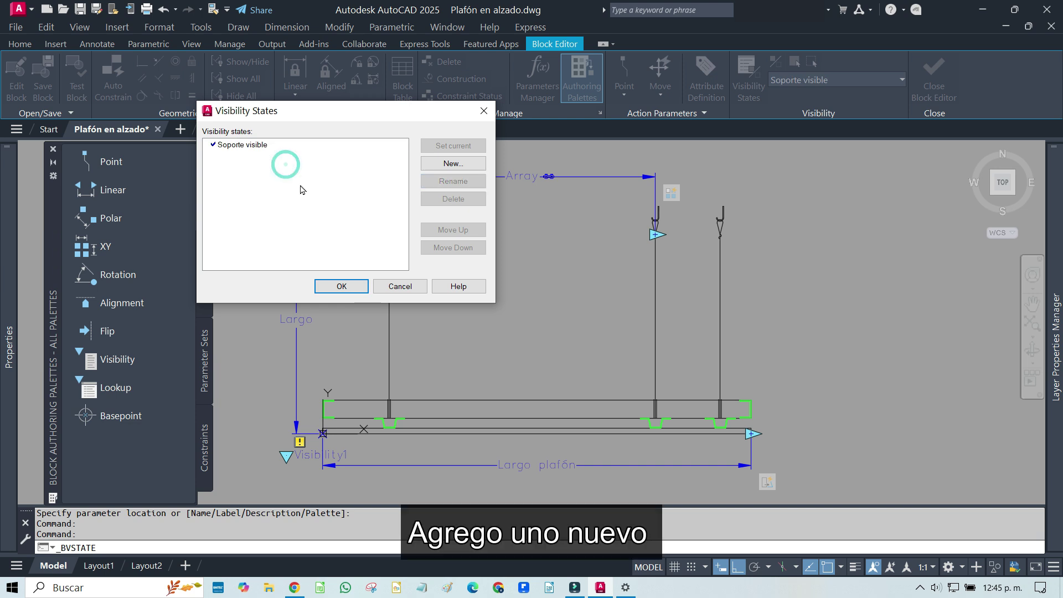
left_click(453, 164)
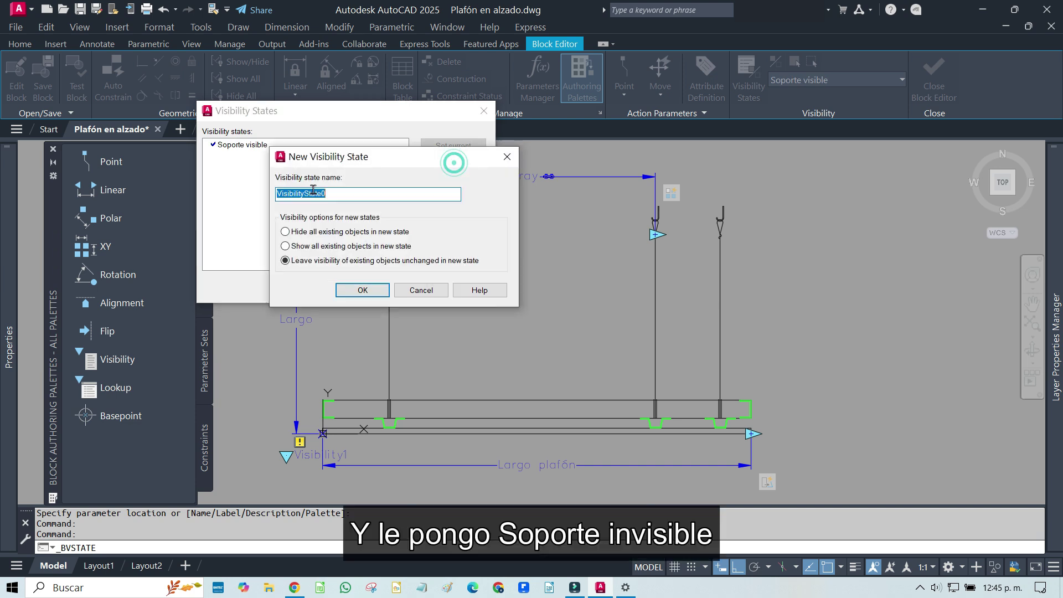
type("Soporte invisible")
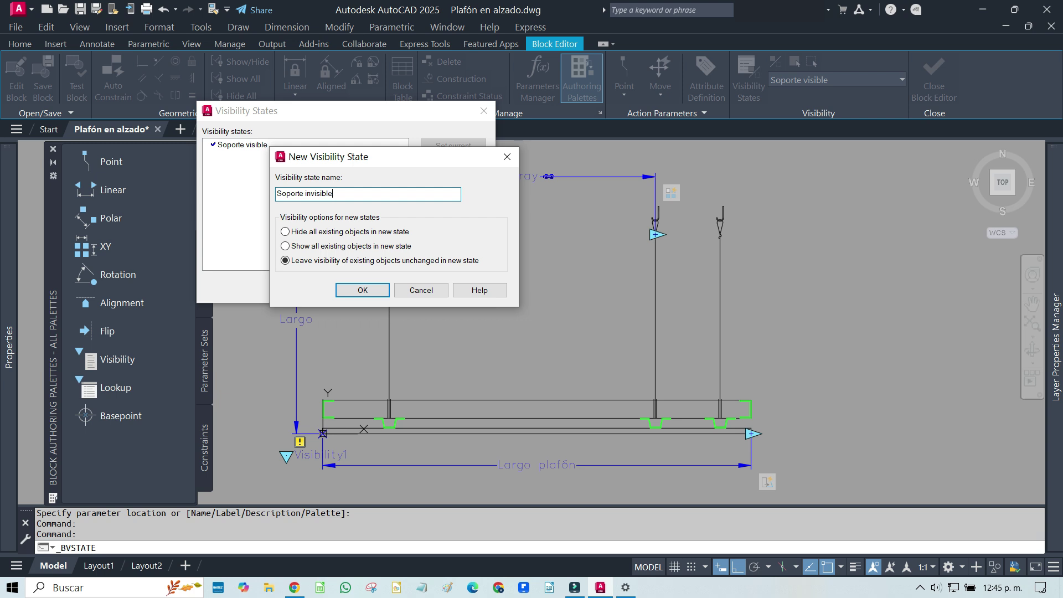
left_click(361, 289)
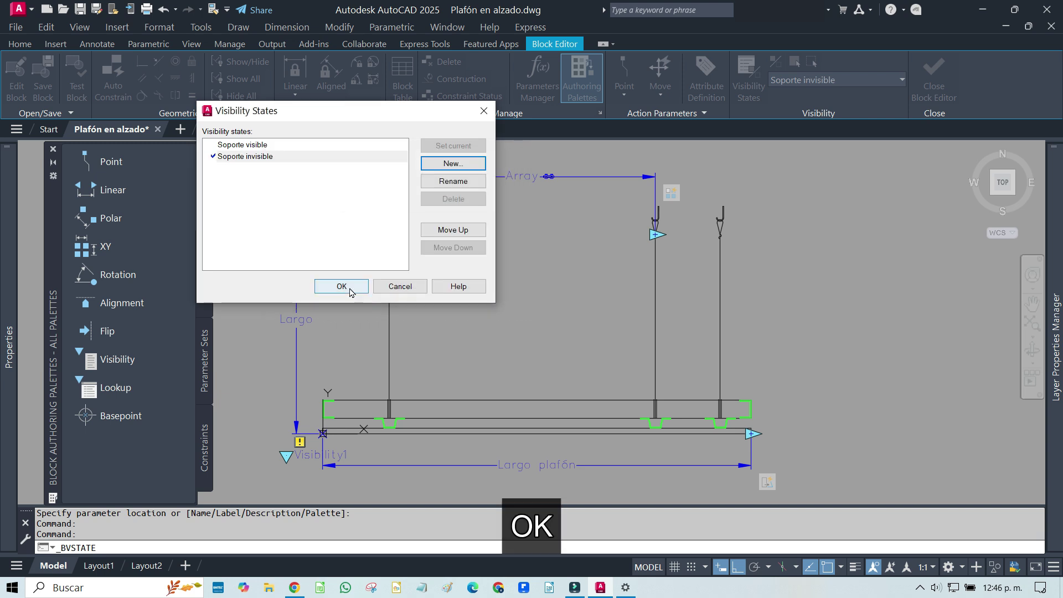
left_click(350, 287)
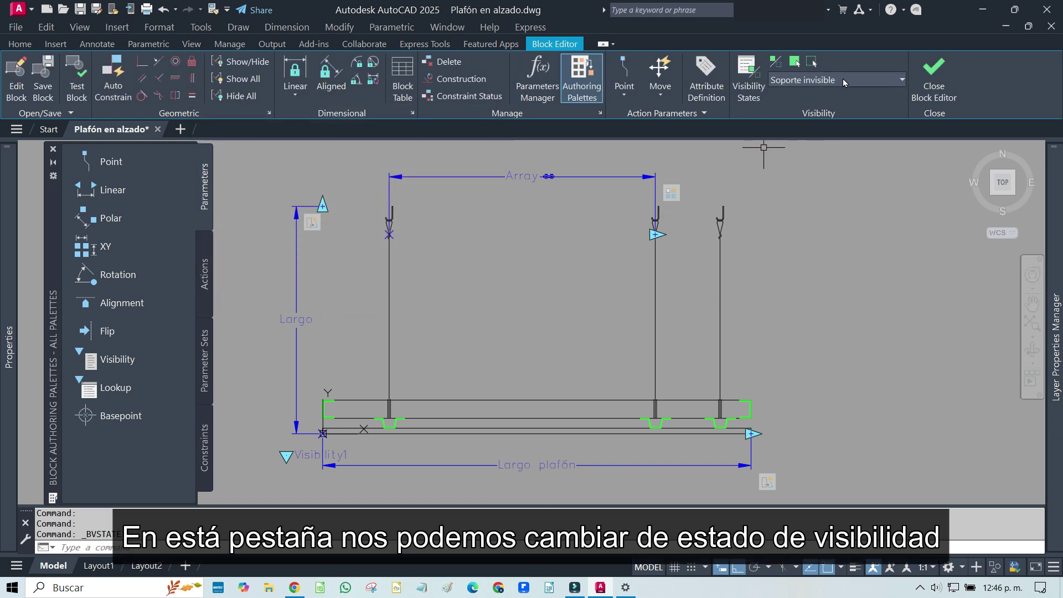
In the Soporte invisible state, hide the rightmost hanger support and close the Block Editor
left_click(900, 81)
left_click(835, 94)
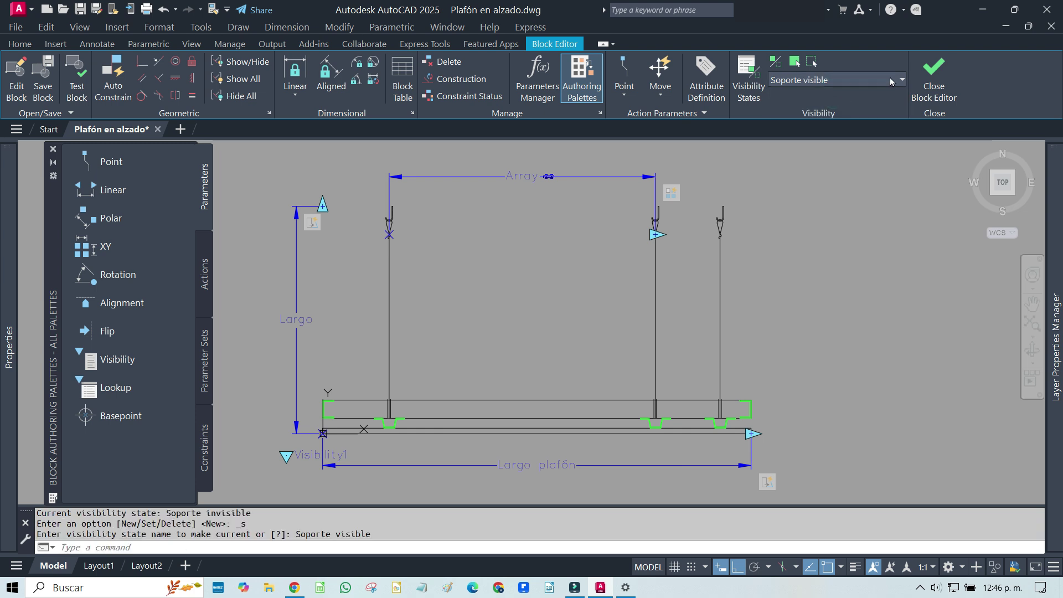
left_click(891, 81)
left_click(837, 111)
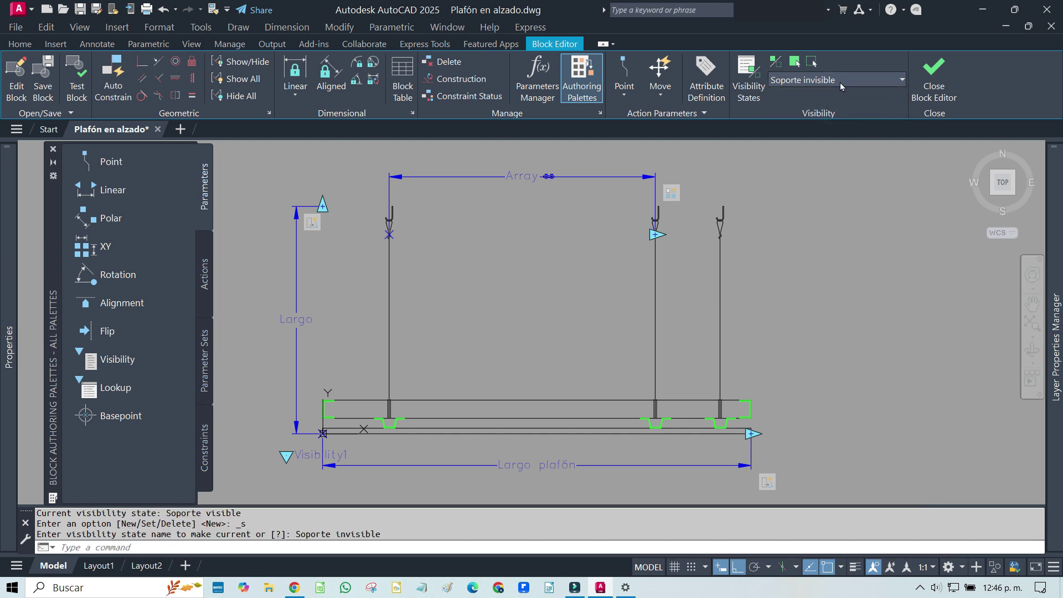
left_click(690, 454)
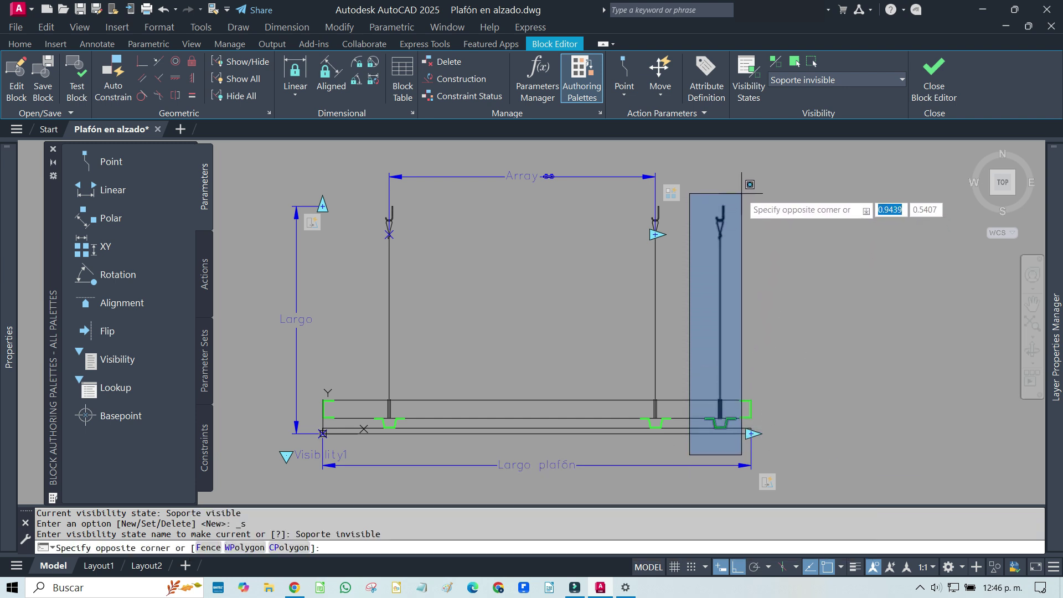
left_click(743, 193)
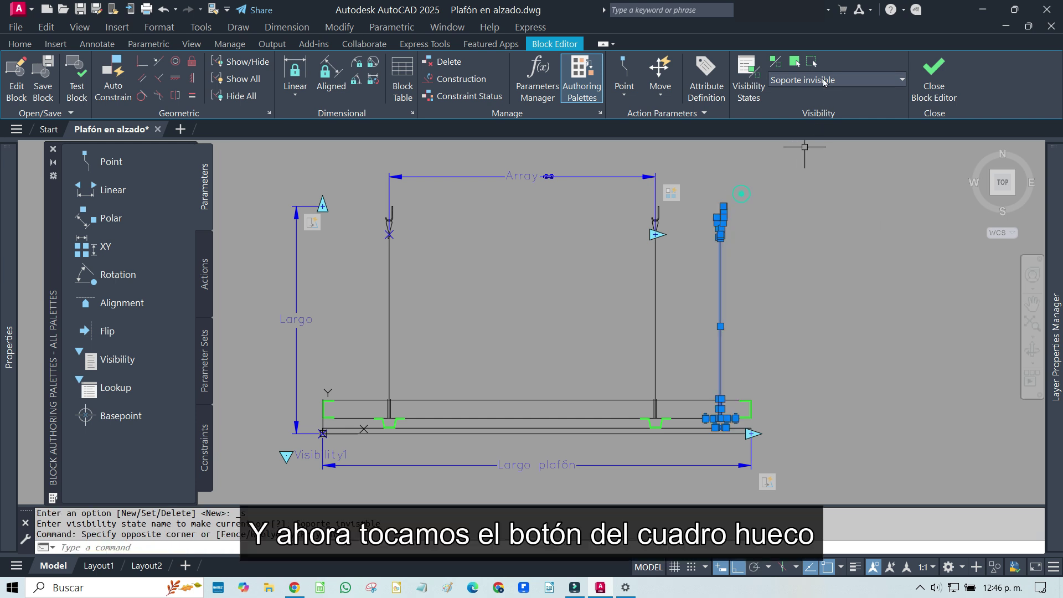
left_click(813, 62)
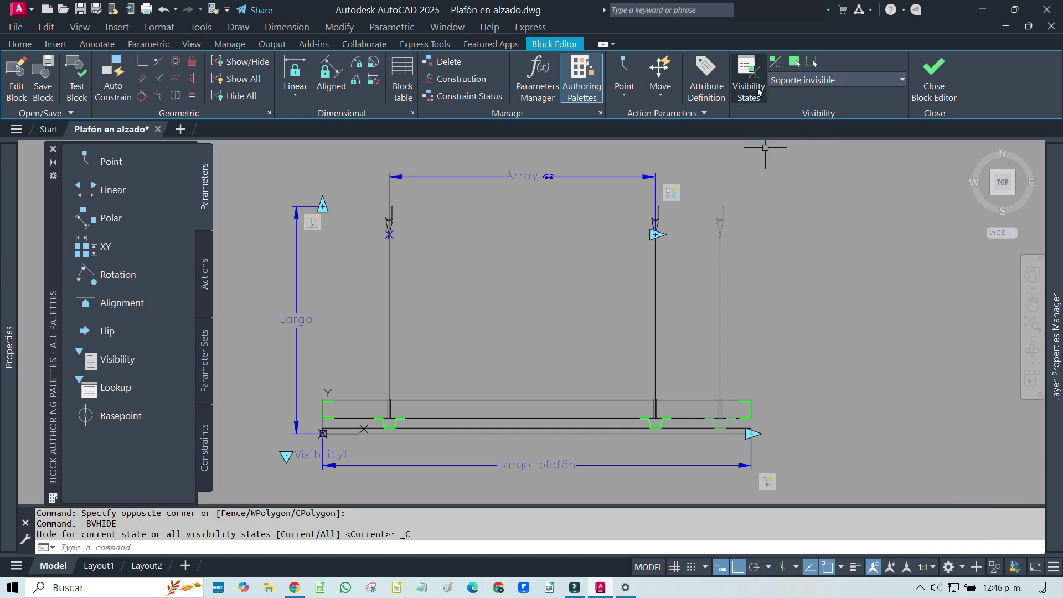
left_click(776, 63)
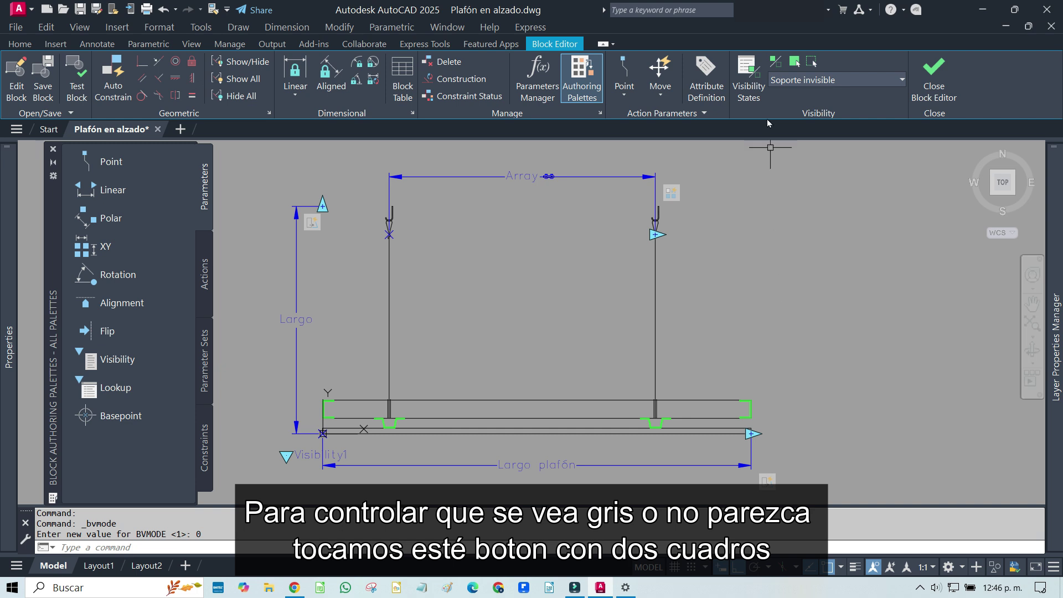
left_click(776, 63)
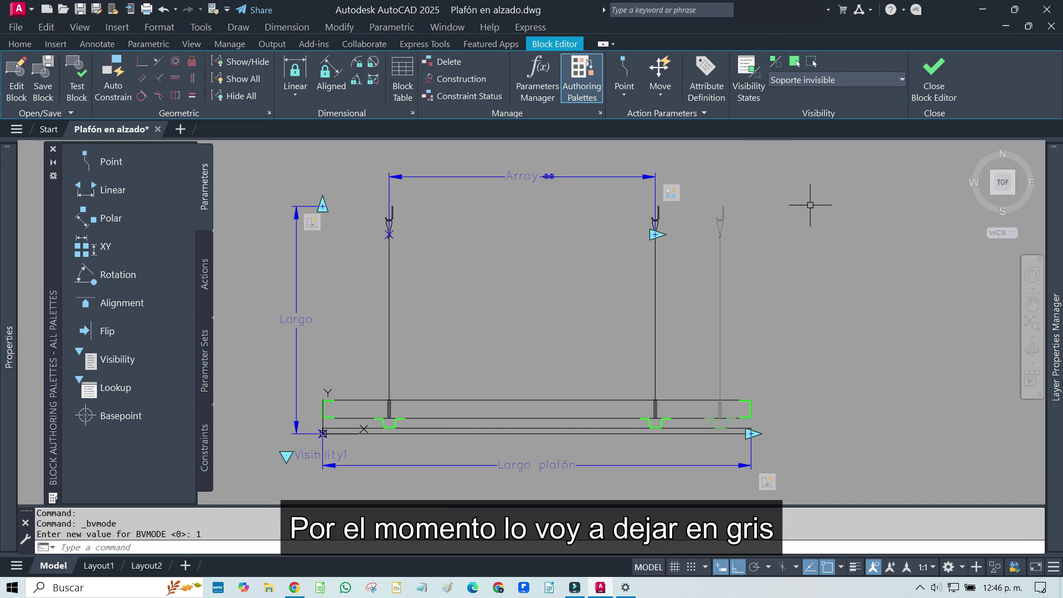
left_click(933, 74)
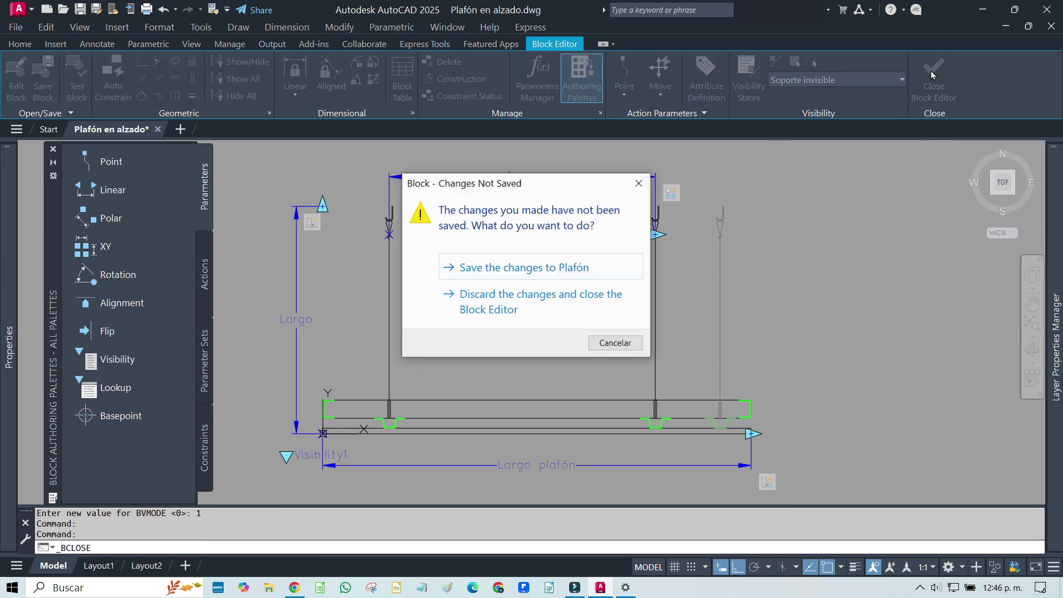
Save the Plafón block changes and put the block on layer A-Plafón
left_click(518, 270)
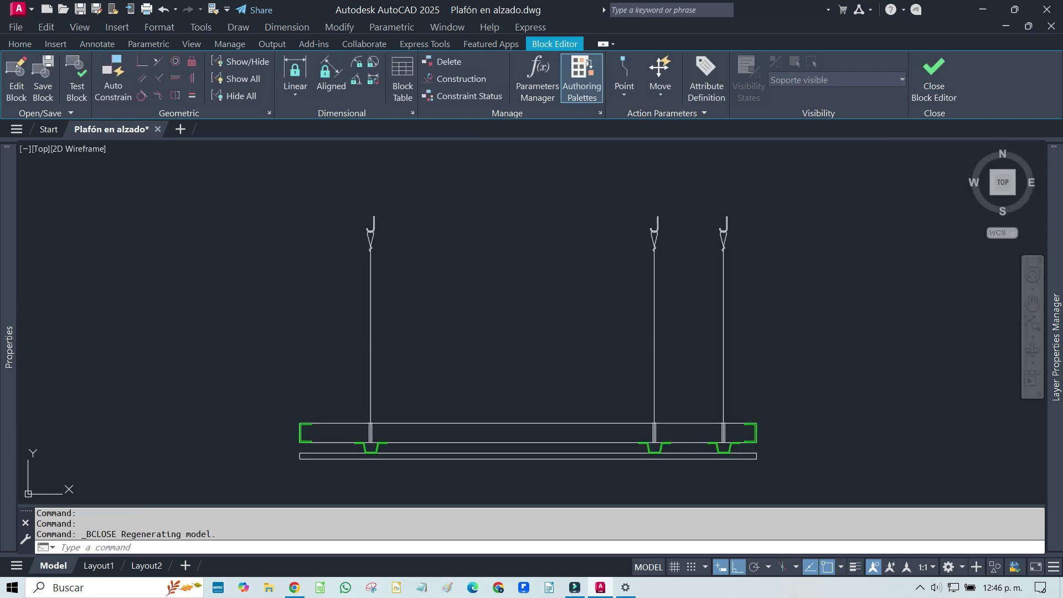
left_click(691, 278)
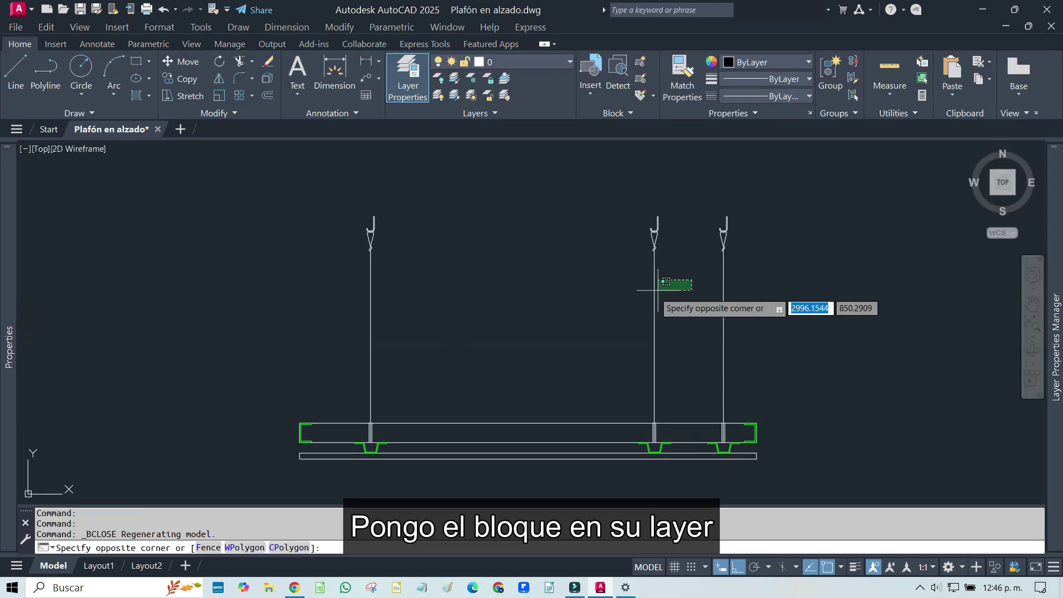
left_click(632, 300)
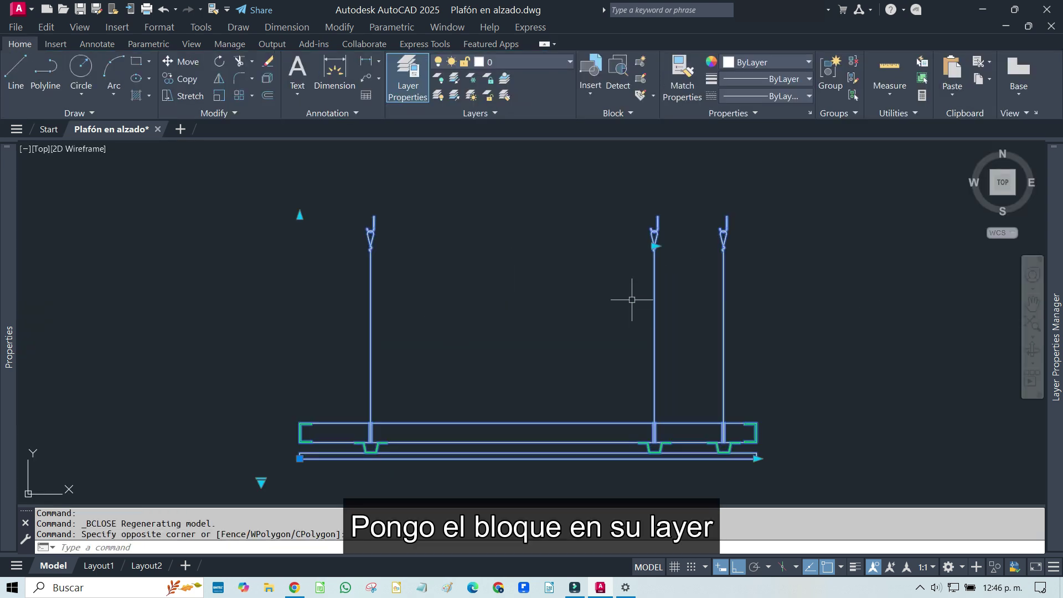
left_click(530, 61)
left_click(523, 125)
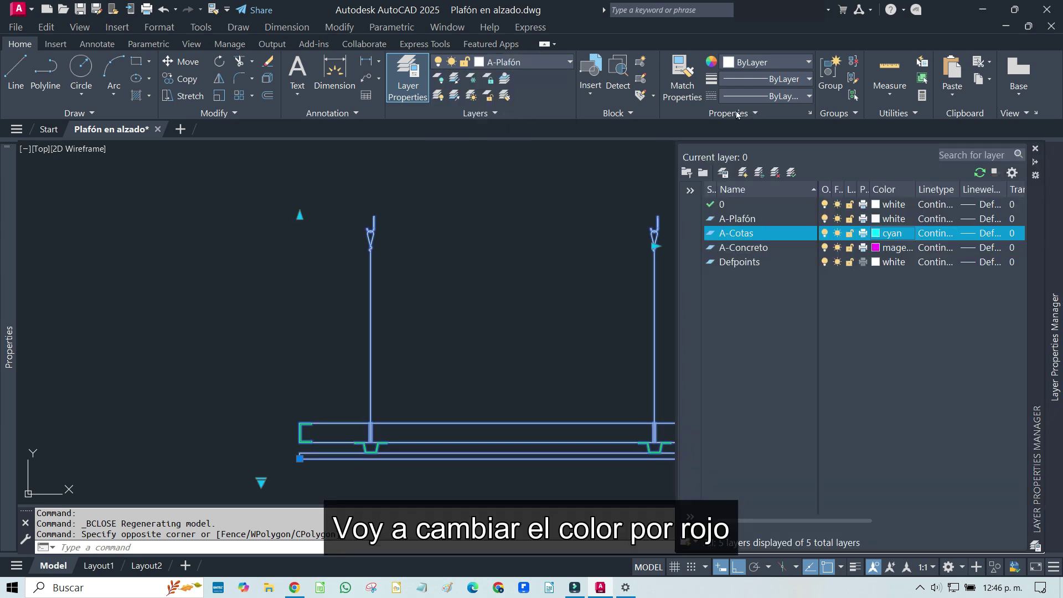
Make layer A-Plafón red, then reselect the ceiling block
left_click(760, 219)
left_click(887, 219)
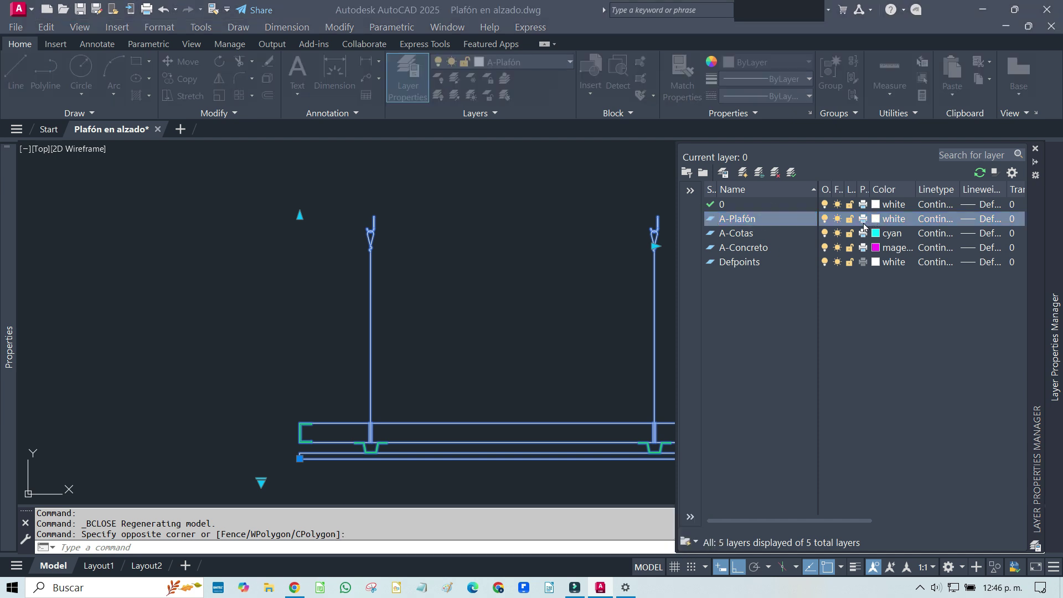
left_click(415, 321)
left_click(512, 398)
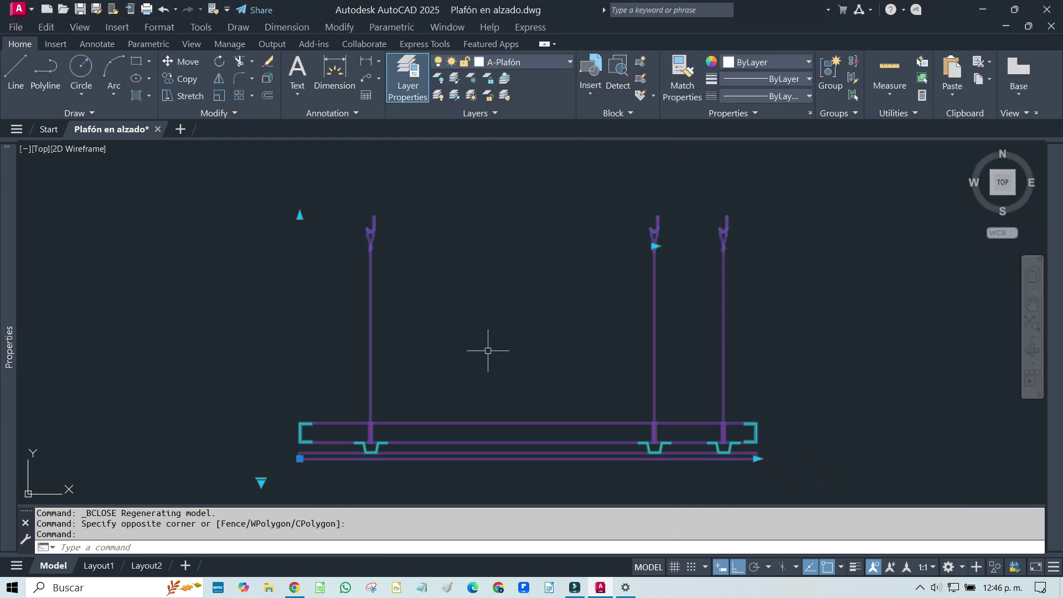
key("Escape")
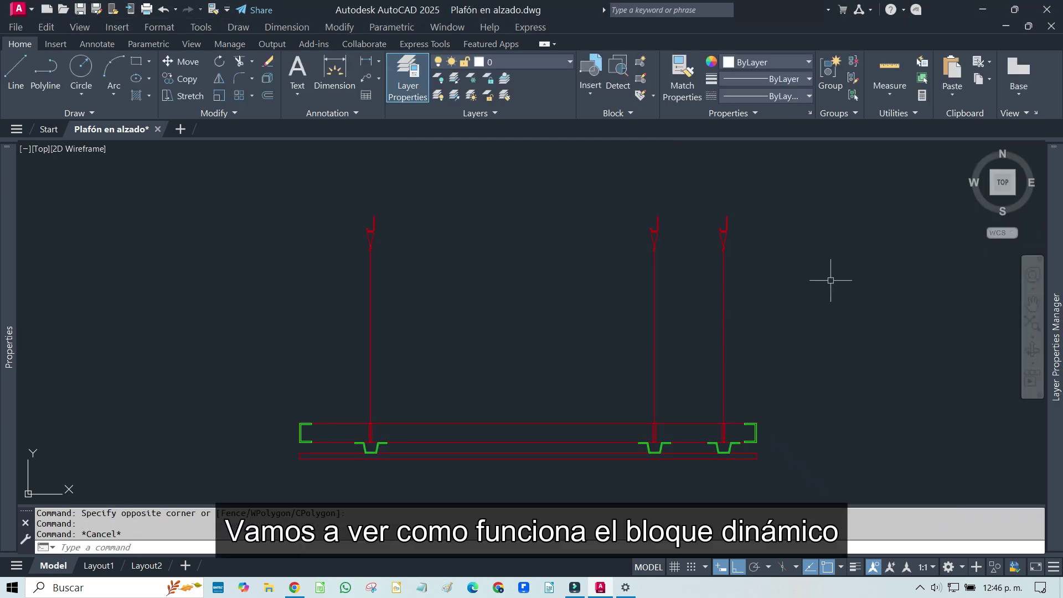
left_click(831, 280)
left_click(681, 325)
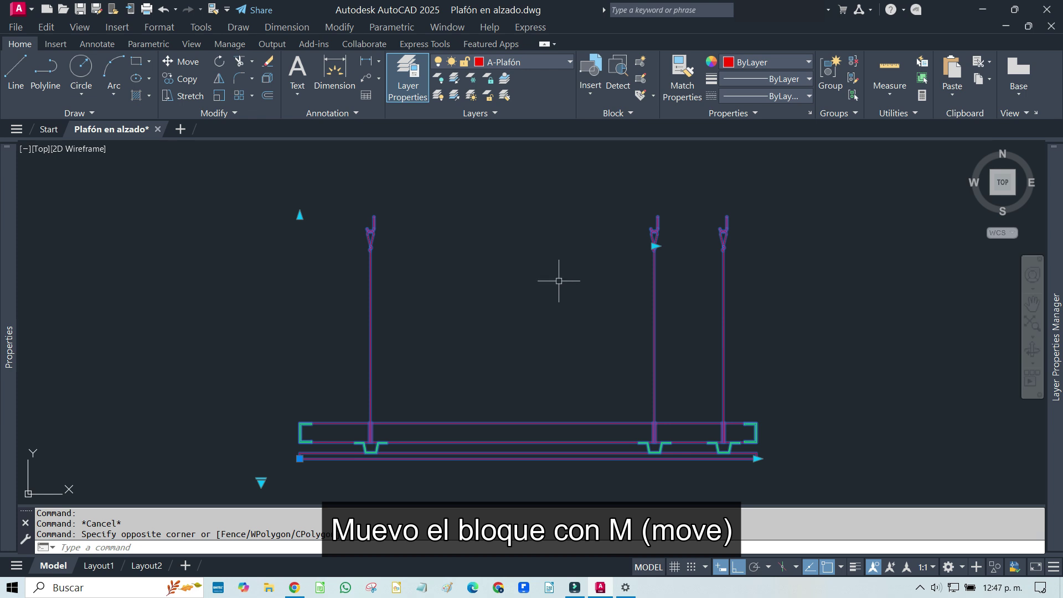
Move the block from its lower-left corner to the left wall's floor corner
type("m")
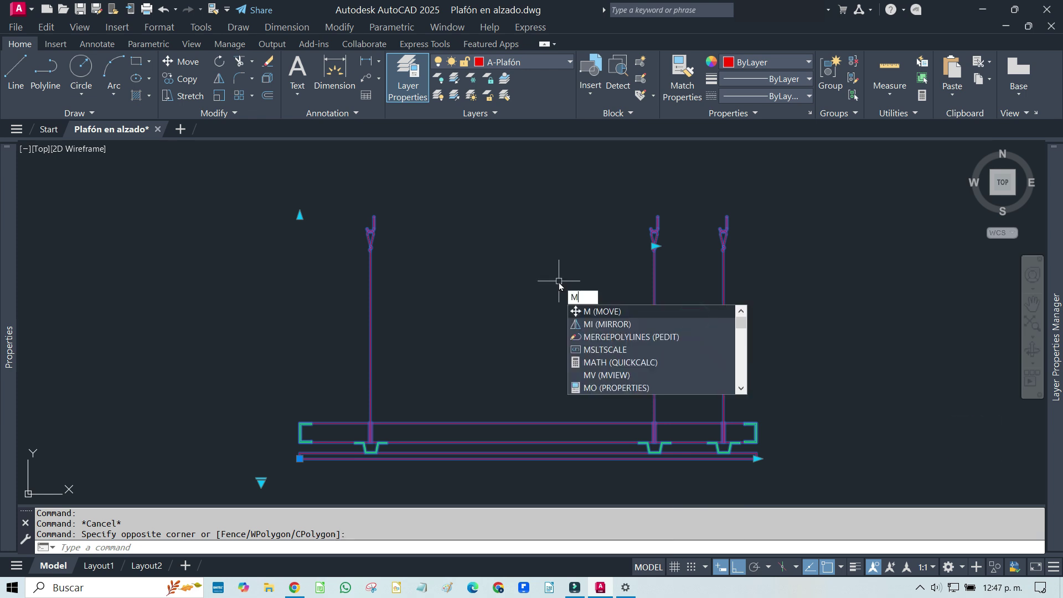
key("Return")
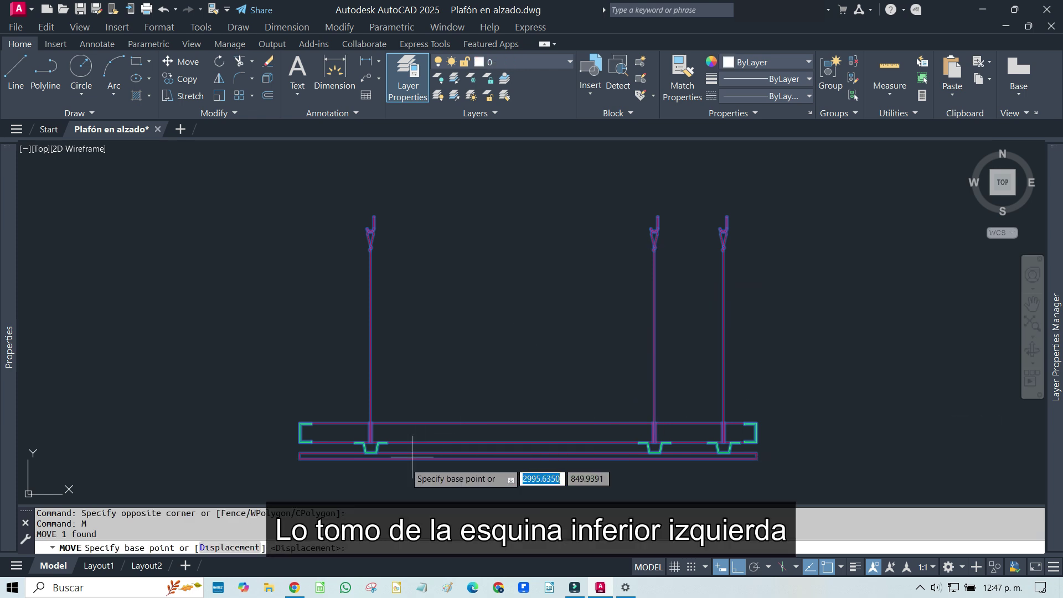
left_click(302, 462)
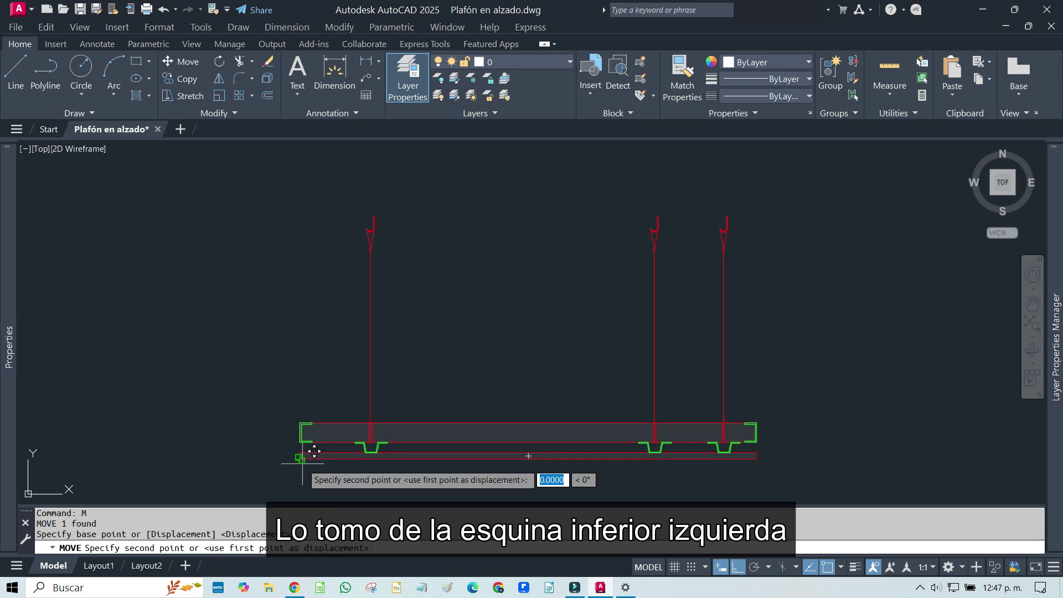
scroll(356, 357, "down", 3)
scroll(476, 361, "down", 2)
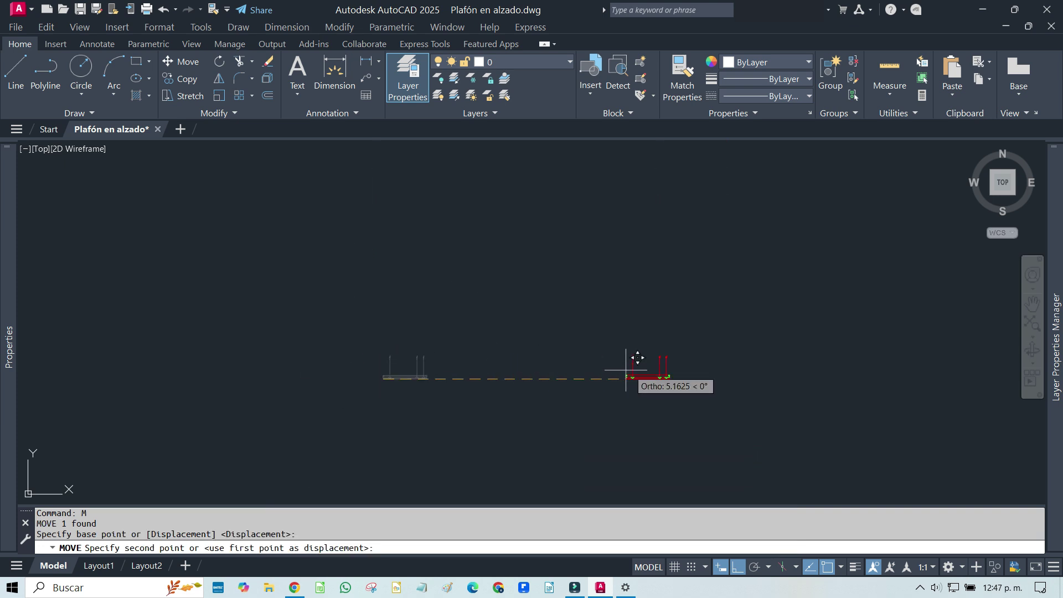
middle_click_drag(540, 360, 194, 313)
middle_click_drag(702, 384, 516, 399)
scroll(484, 392, "up", 3)
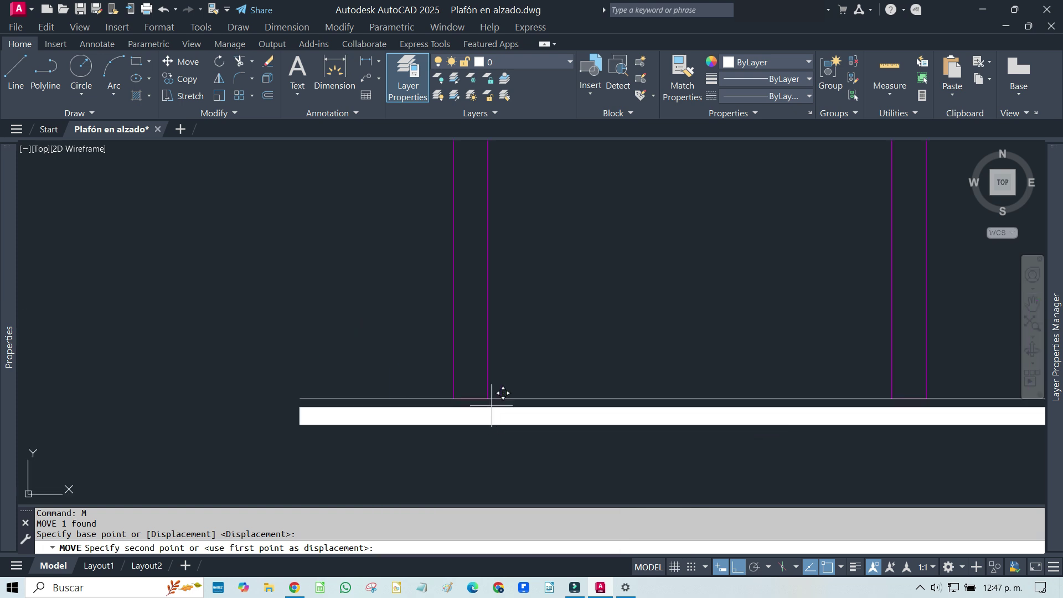
scroll(498, 390, "up", 3)
left_click(461, 406)
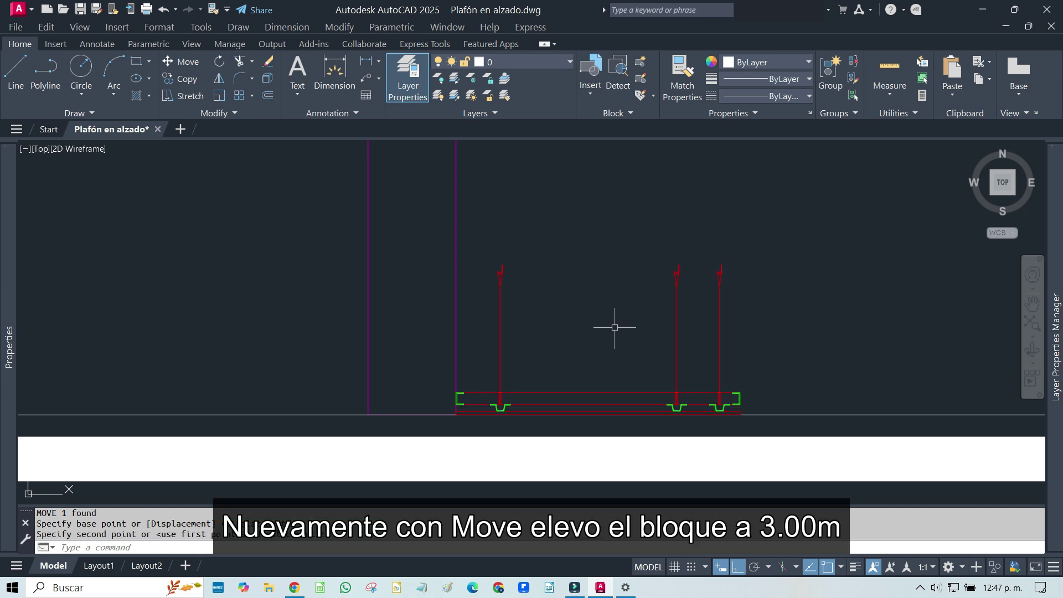
Move the ceiling block 3 units upward beneath the ceiling line
type("m")
key("Return")
left_click(778, 294)
left_click(637, 327)
key("Return")
left_click(785, 325)
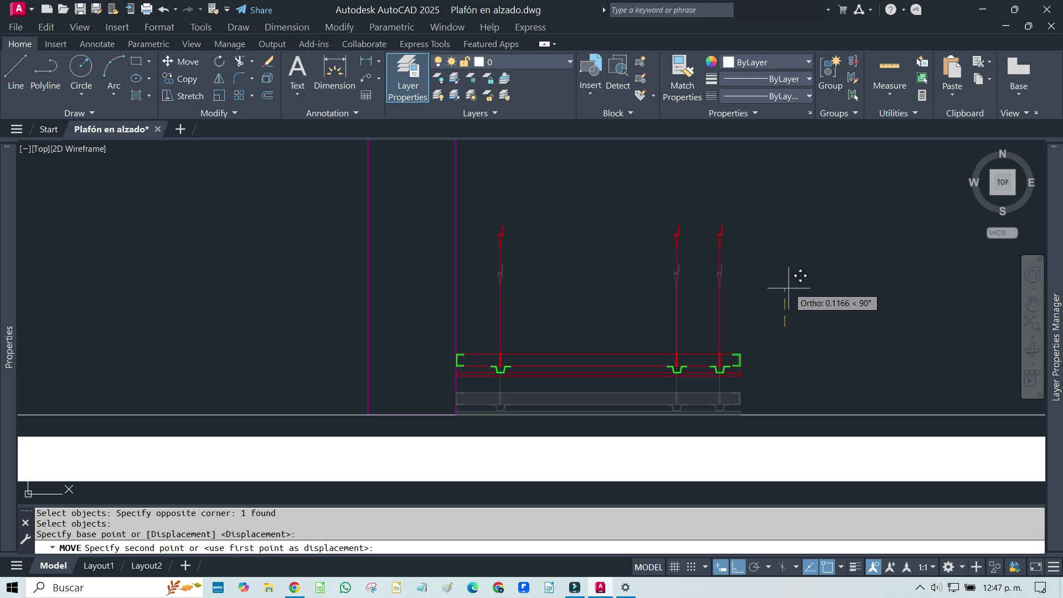
type("3")
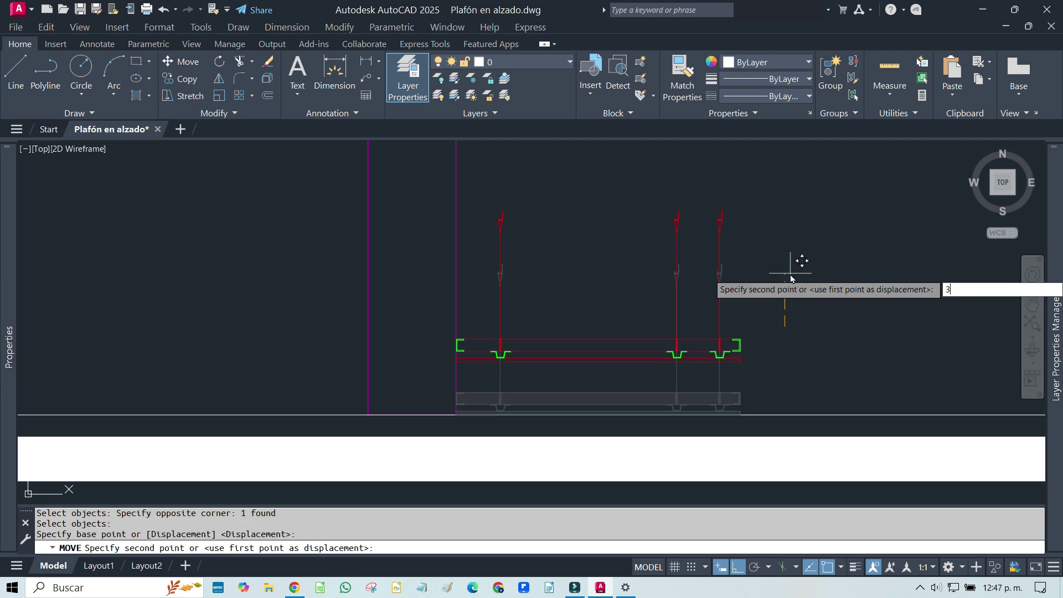
key("Return")
middle_click_drag(785, 244, 568, 399)
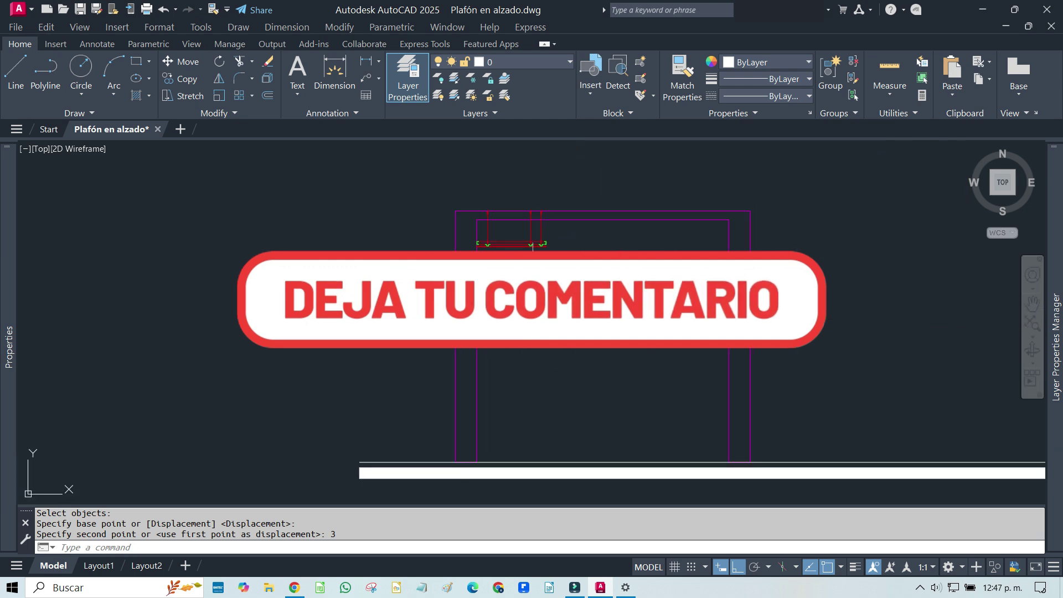
scroll(529, 239, "up", 3)
scroll(523, 229, "up", 3)
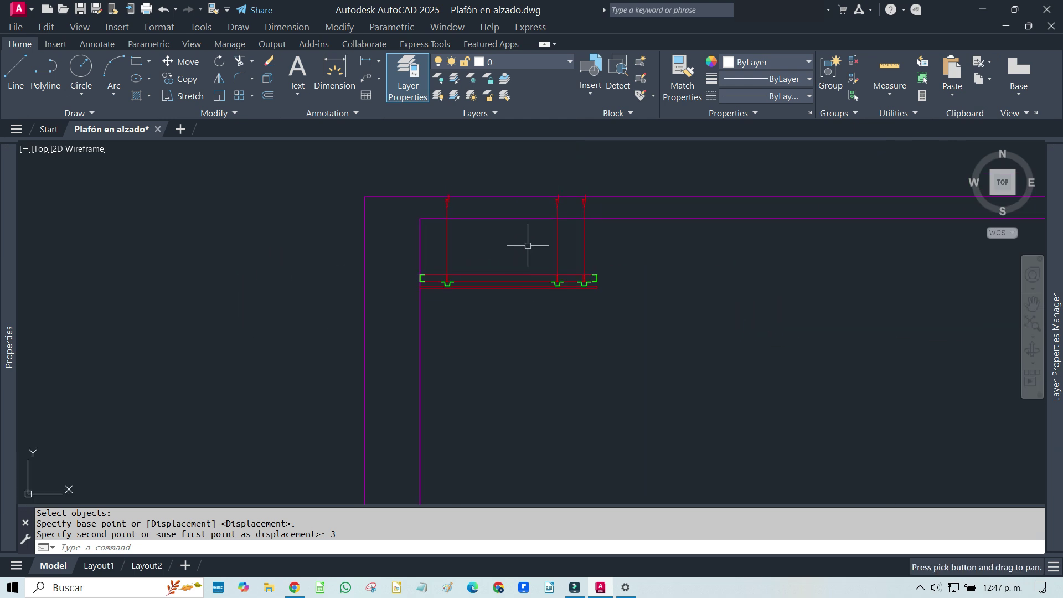
middle_click_drag(522, 266, 520, 293)
Lower the hanger tops of the block to the inner ceiling line
left_click(677, 285)
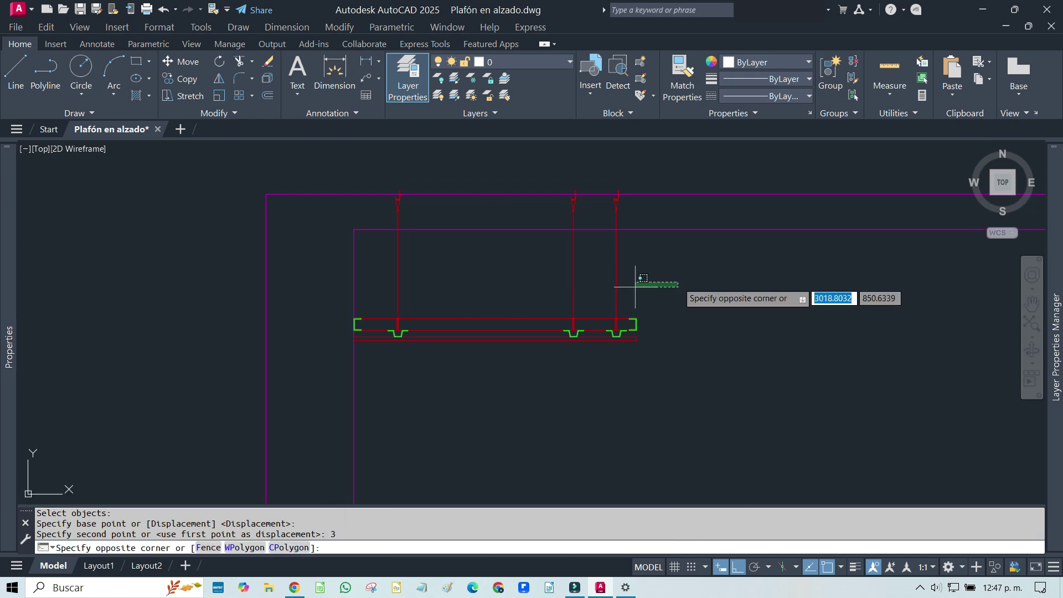
left_click(555, 294)
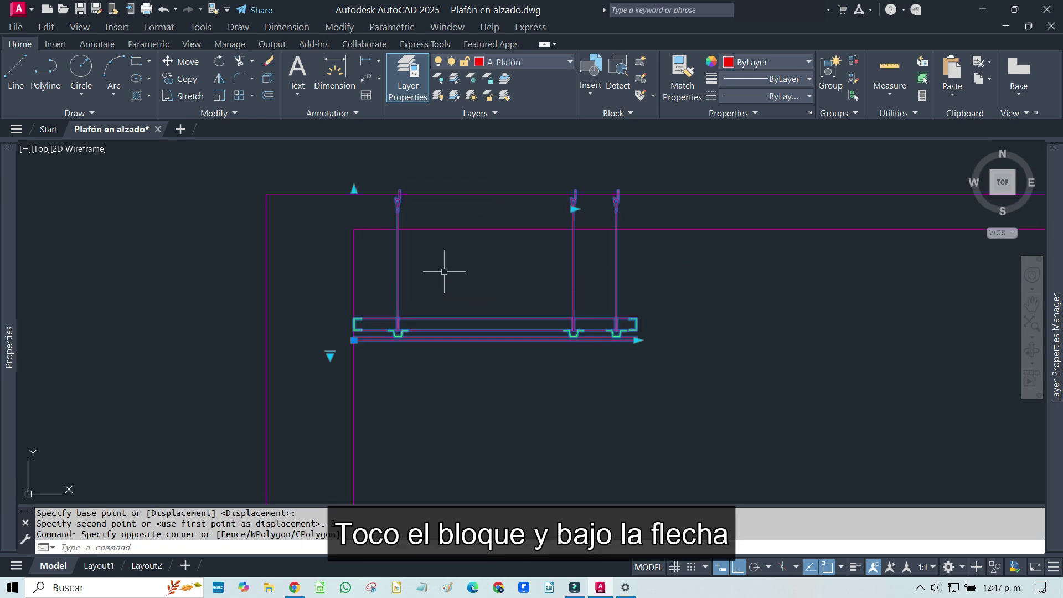
left_click(354, 190)
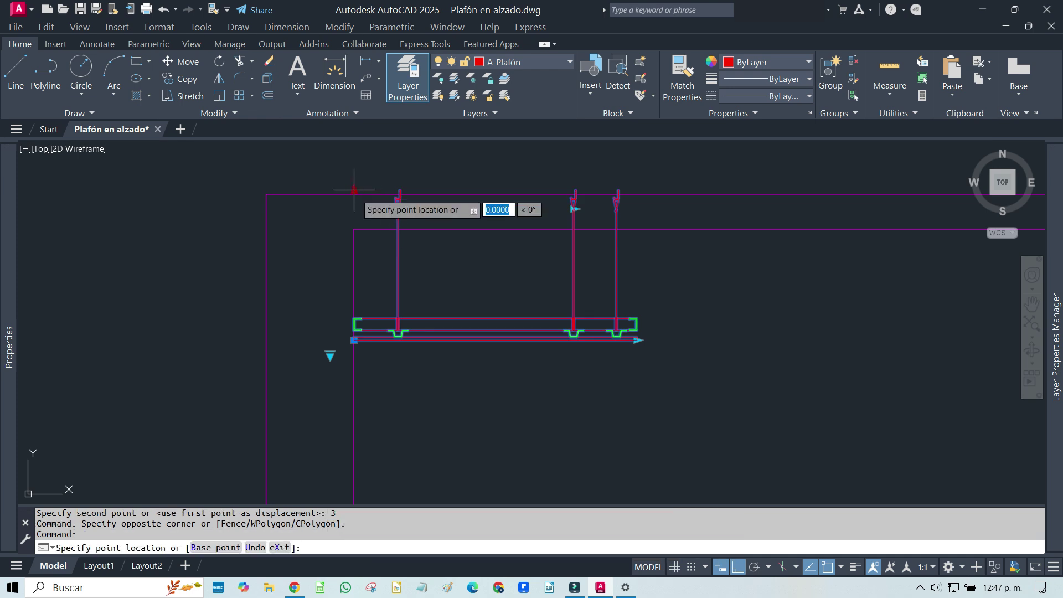
left_click(361, 227)
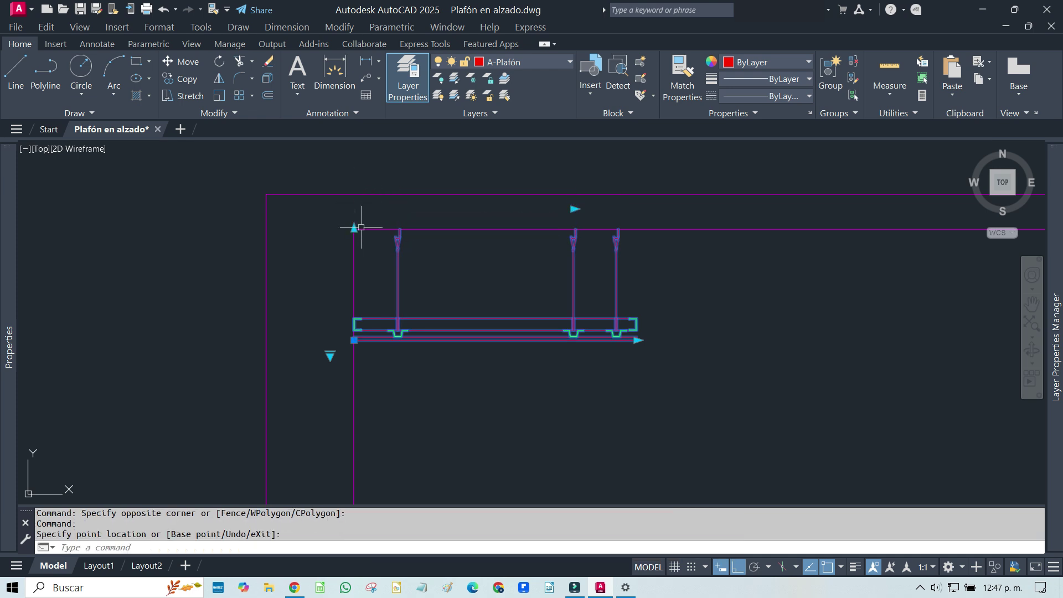
Stretch the hanger row rightward to the right column
middle_click_drag(707, 299, 472, 315)
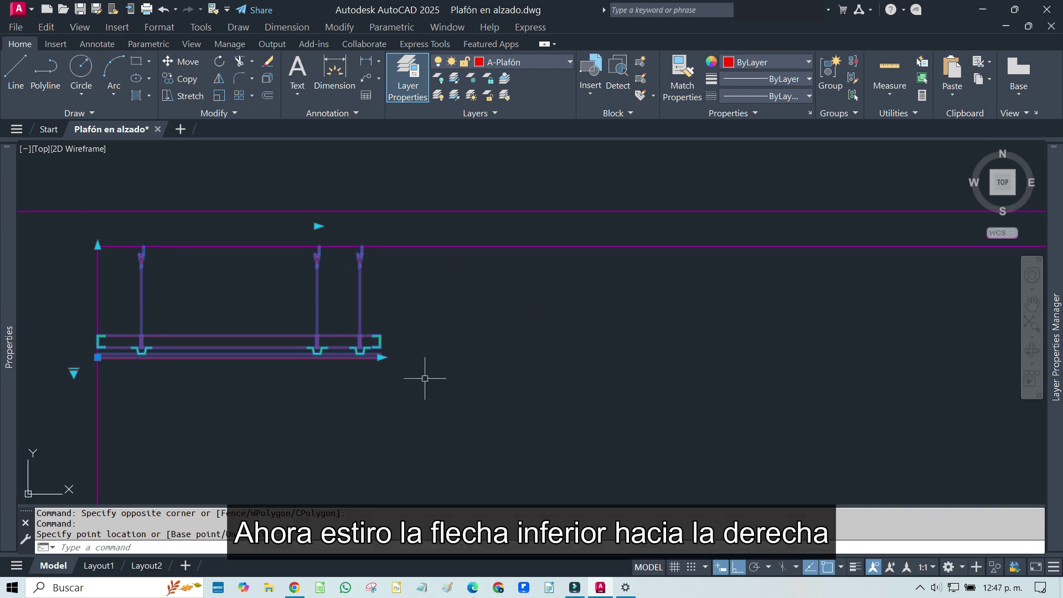
left_click(380, 357)
scroll(388, 358, "down", 2)
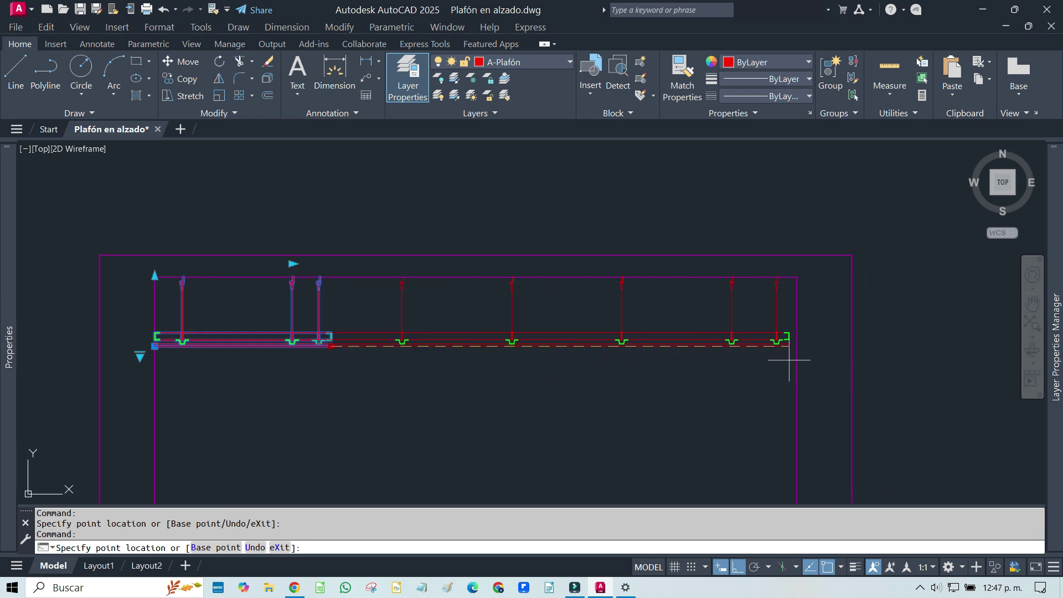
left_click(796, 359)
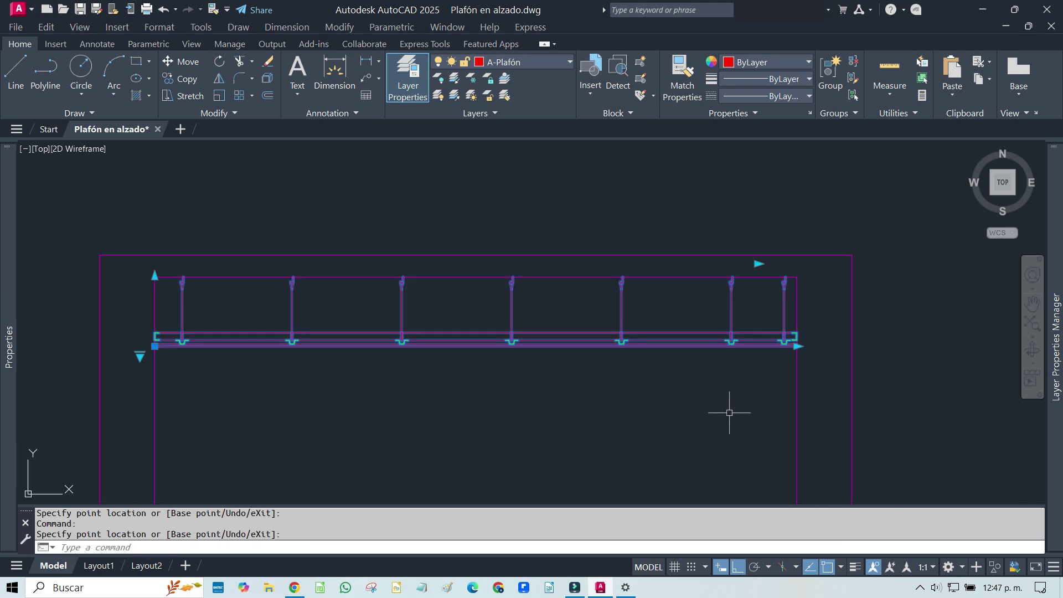
key("Escape")
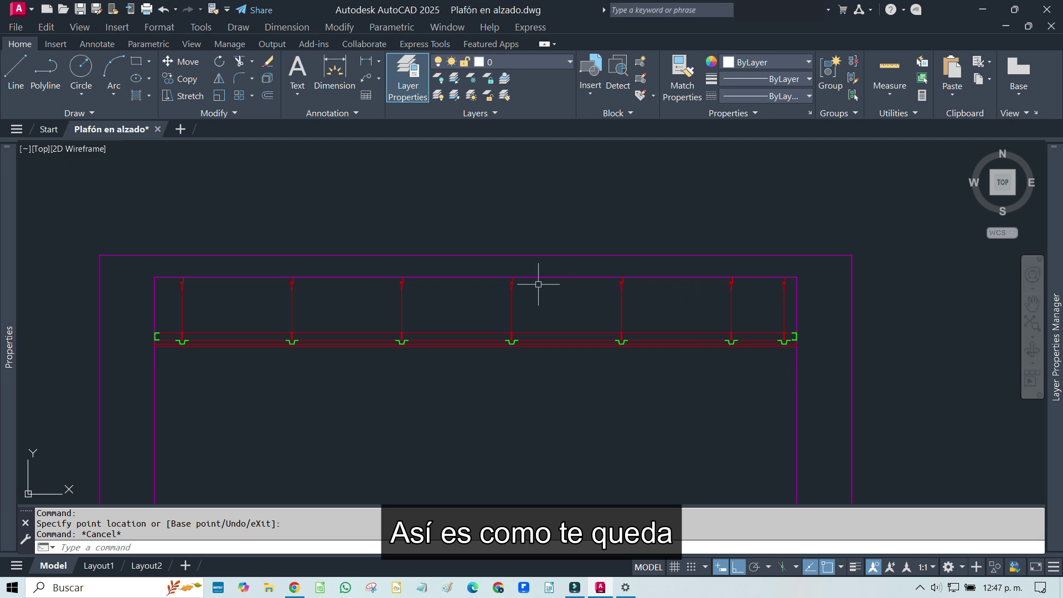
Shorten the row to three hangers, then stretch it back to the right column
left_click(668, 334)
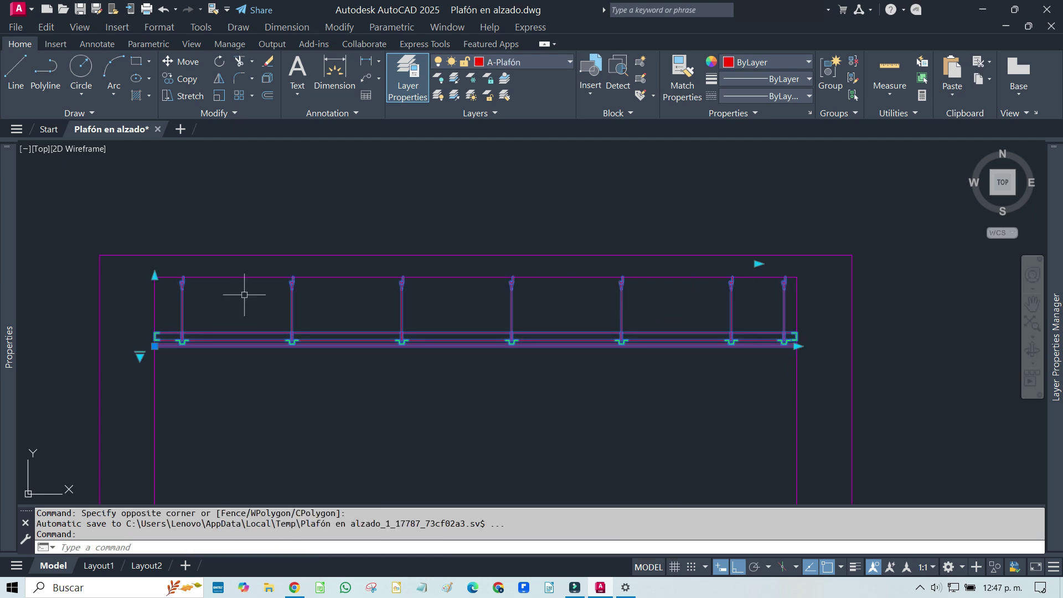
left_click(144, 299)
left_click(155, 274)
left_click(155, 219)
left_click(797, 346)
left_click(382, 373)
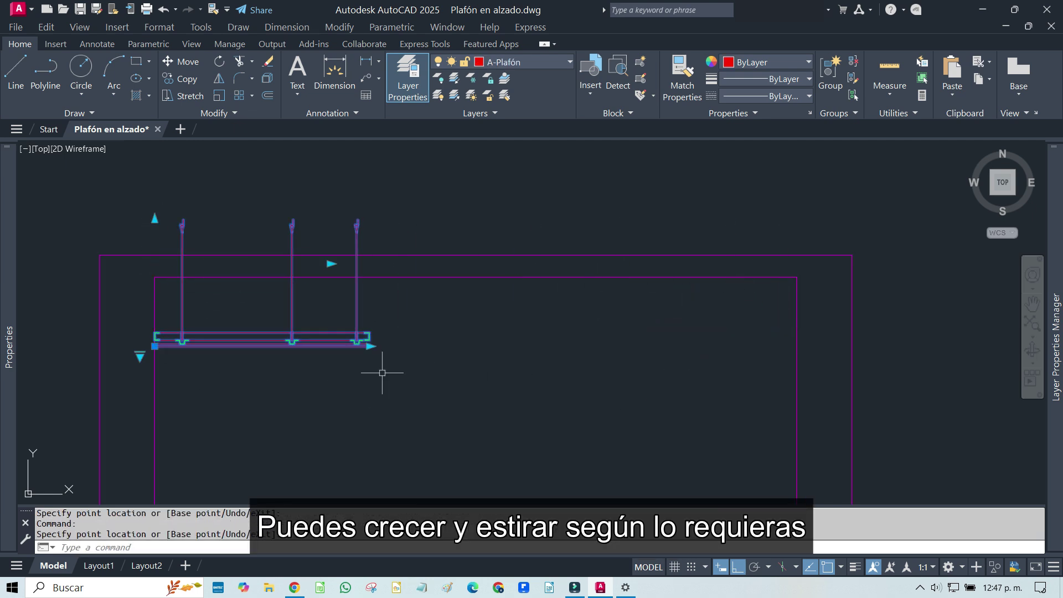
left_click(371, 346)
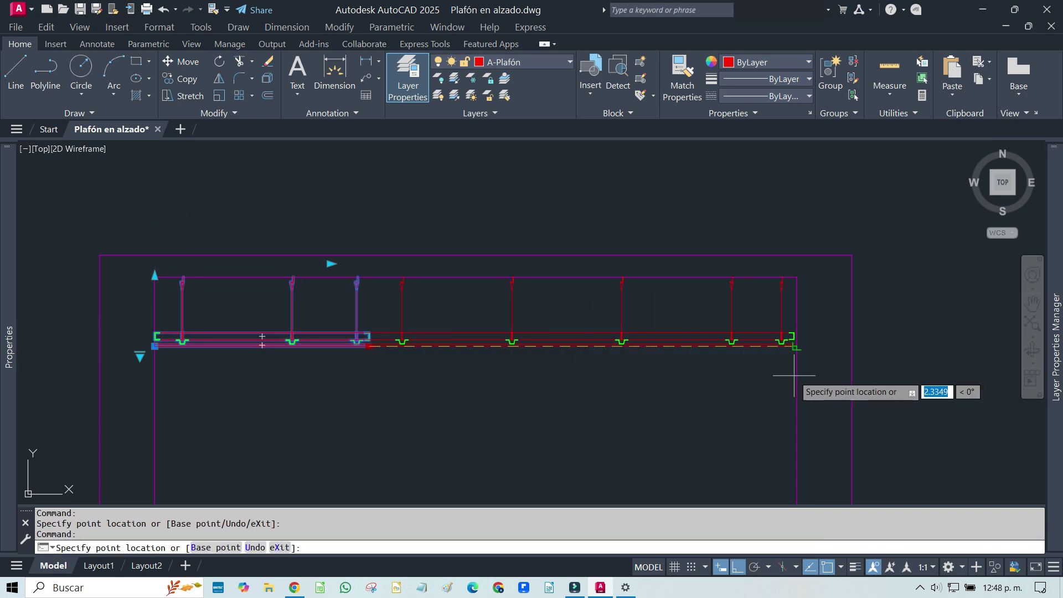
left_click(797, 346)
key("Escape")
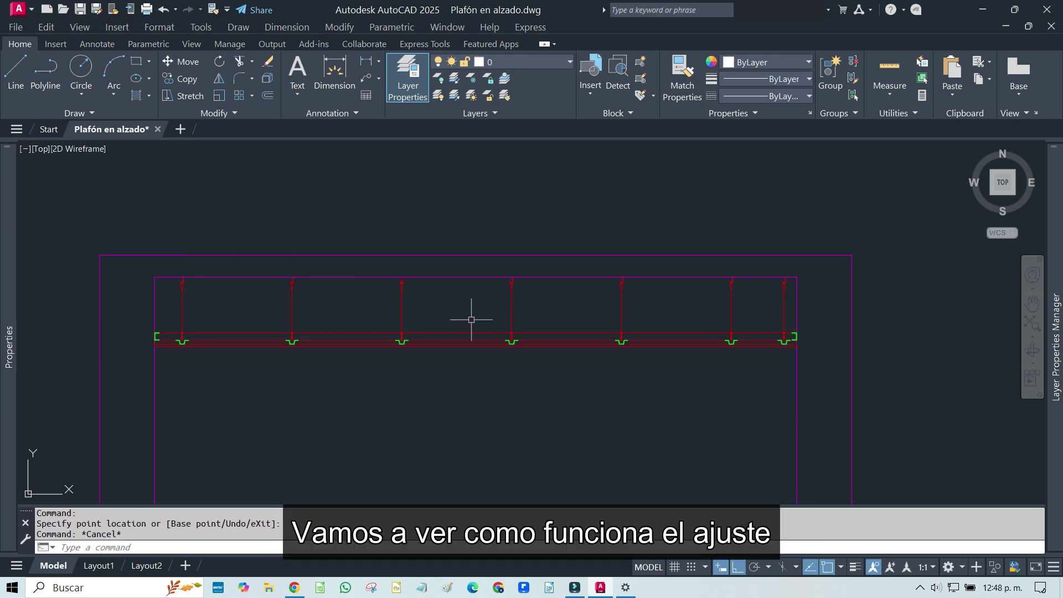
Copy the ceiling block with CO into the neighbouring bay
type("Co")
key("Return")
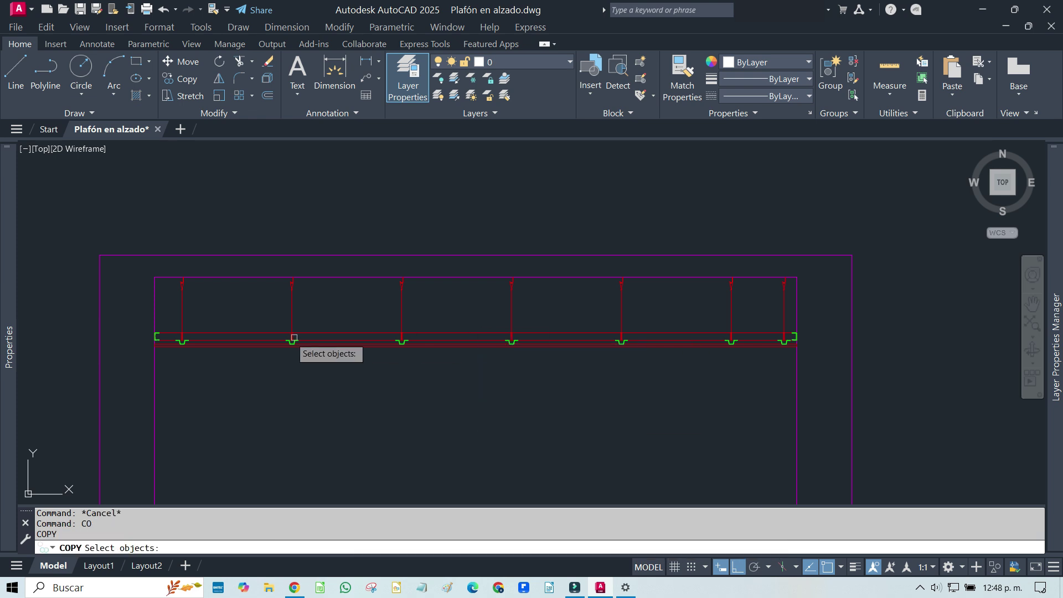
left_click(294, 344)
key("Return")
left_click(156, 336)
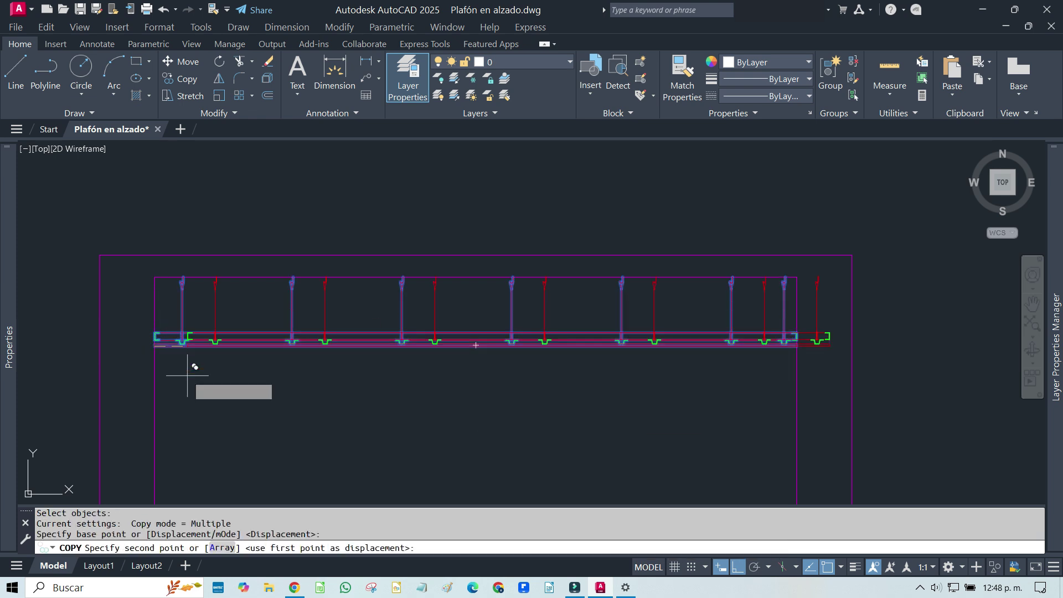
scroll(178, 338, "down", 4)
middle_click_drag(520, 360, 290, 367)
left_click(692, 344)
key("Escape")
Stretch the copy's hanger array grip past the right column to add a hanger
middle_click_drag(788, 348, 482, 327)
scroll(465, 316, "up", 2)
scroll(560, 323, "up", 2)
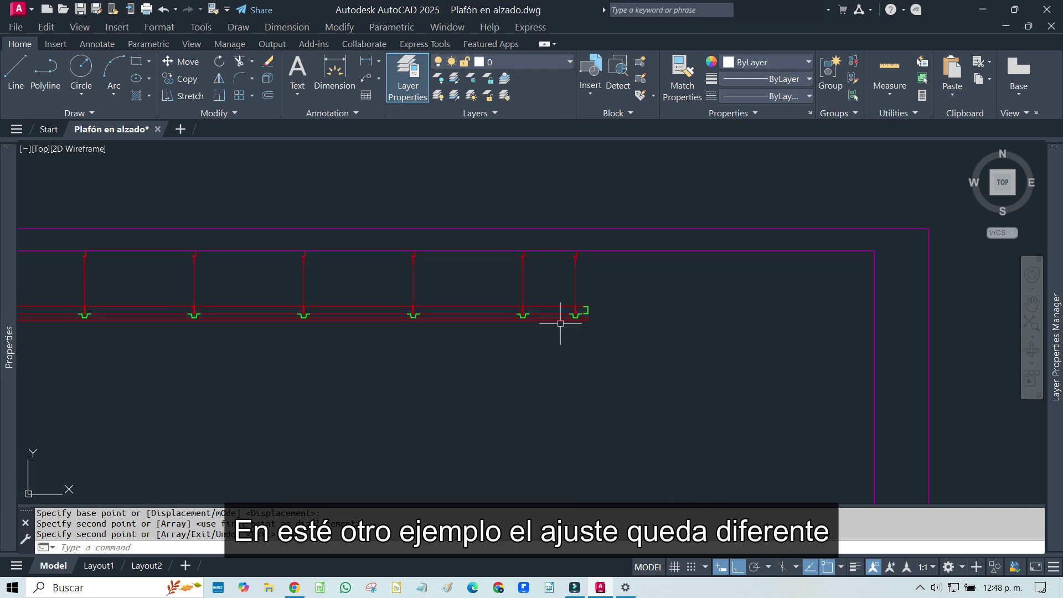
middle_click_drag(679, 323, 720, 326)
left_click_drag(744, 319, 86, 251)
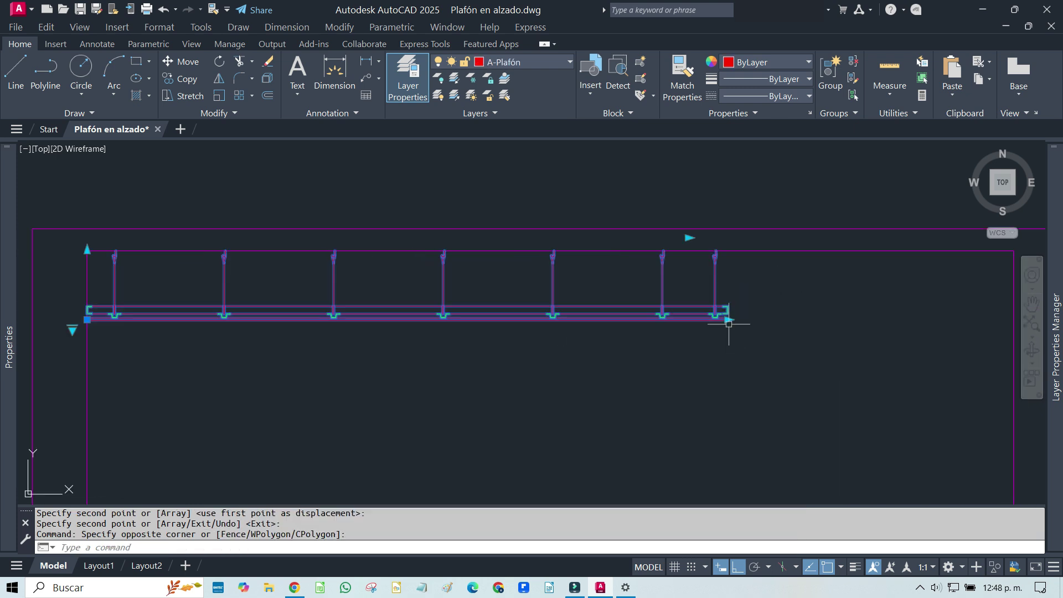
left_click(727, 320)
middle_click_drag(1001, 344, 936, 343)
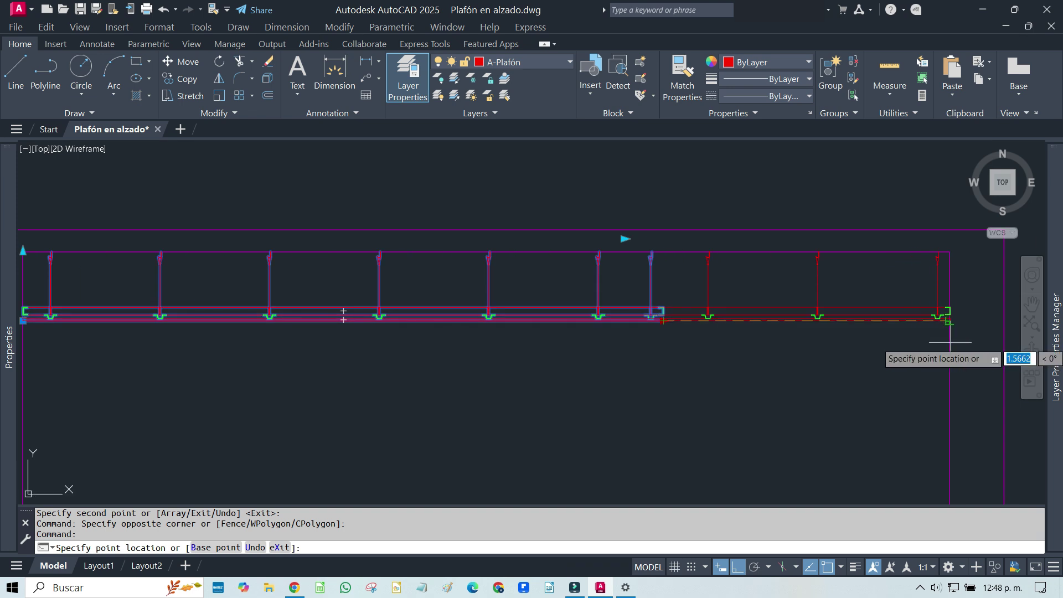
left_click(950, 346)
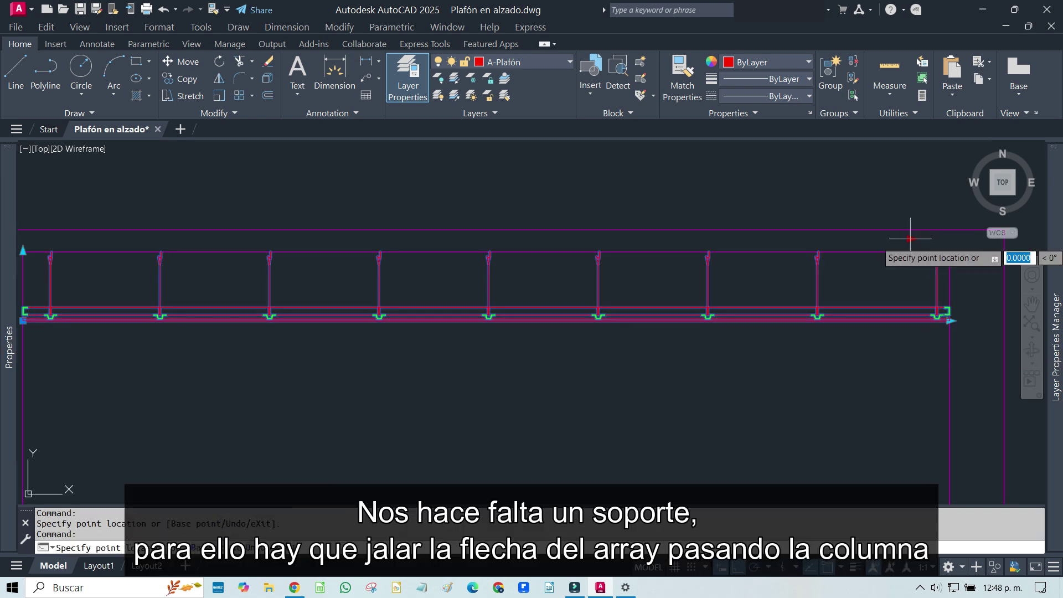
left_click(955, 241)
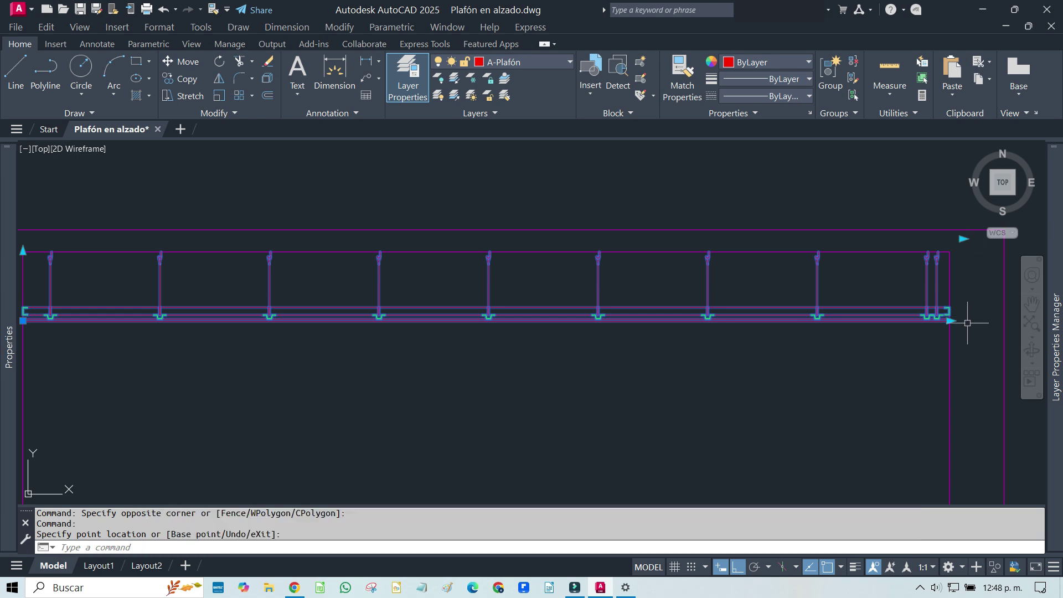
key("Escape")
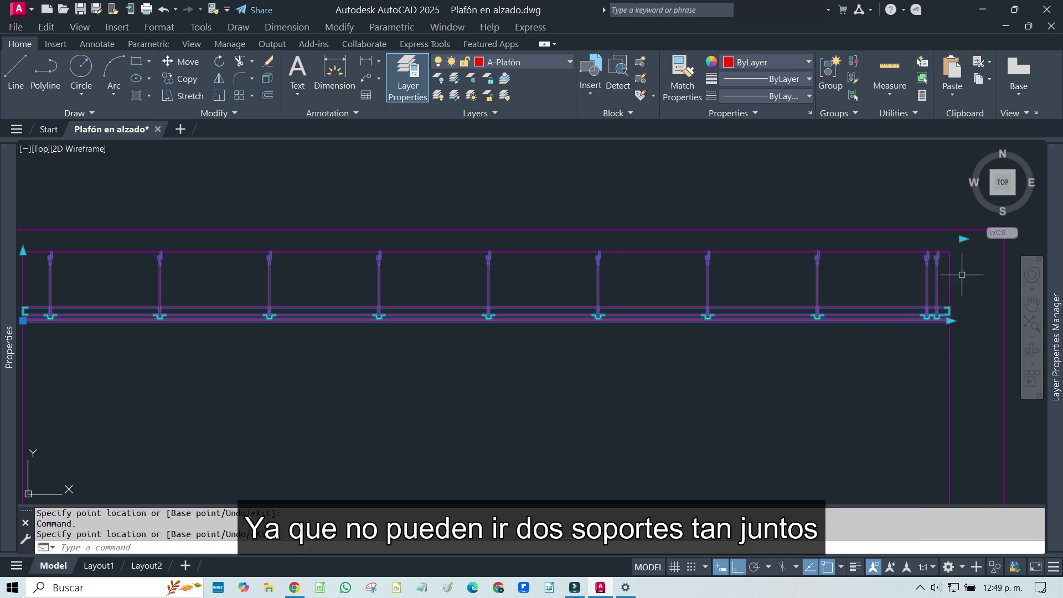
key("Escape")
scroll(945, 279, "up", 4)
scroll(830, 332, "down", 2)
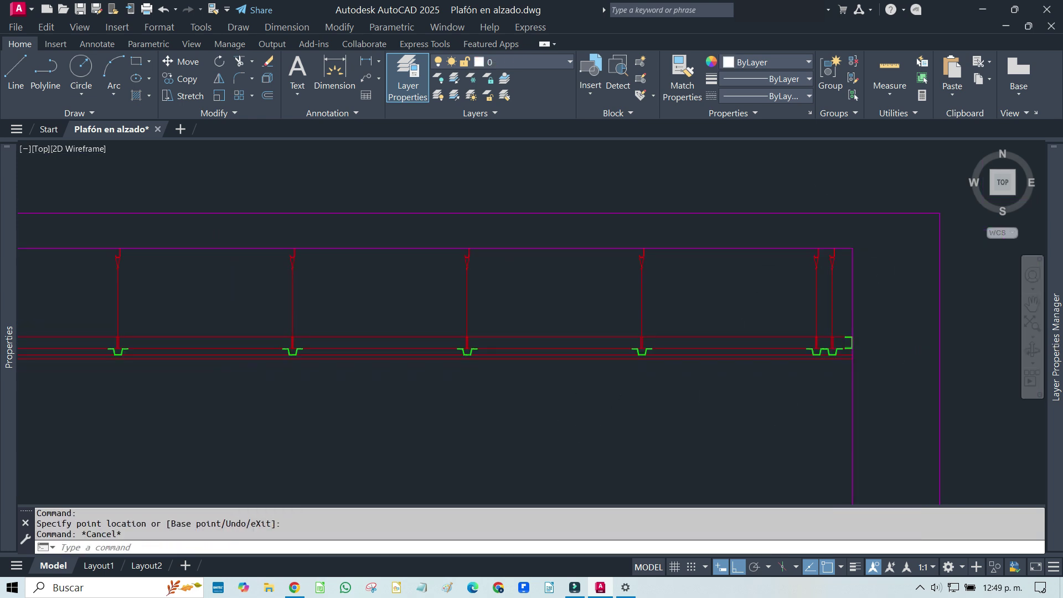
scroll(868, 312, "down", 4)
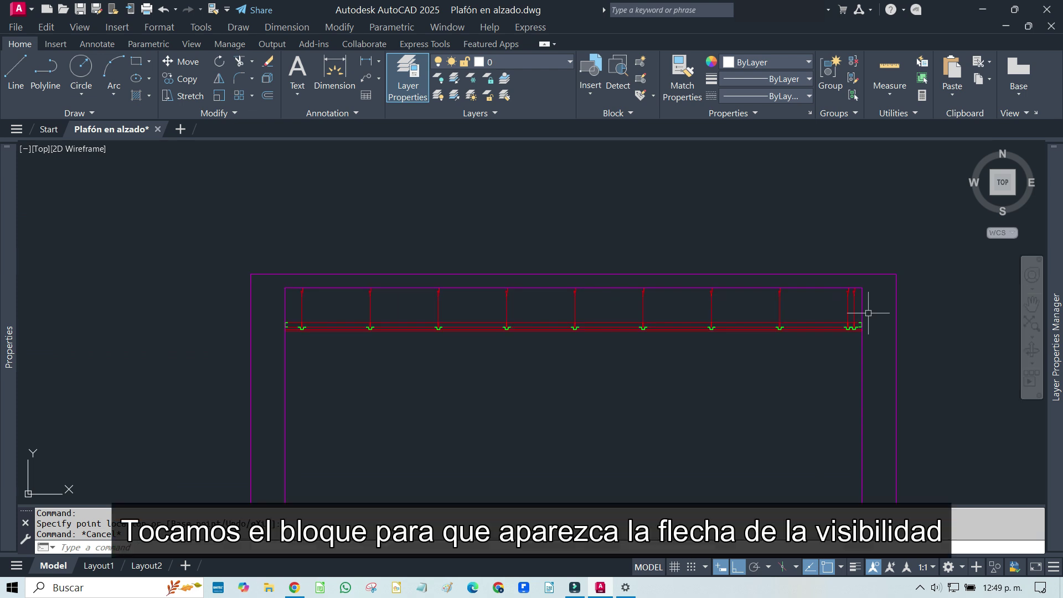
Set the copied ceiling block's visibility state to Soporte invisible, hiding the crowded end support
left_click(403, 330)
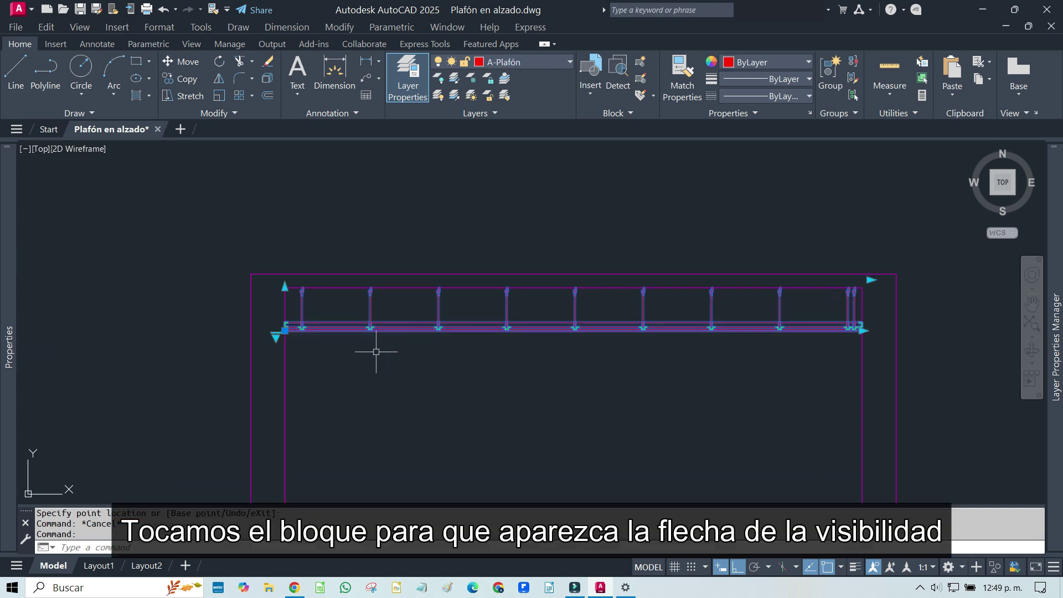
left_click(275, 336)
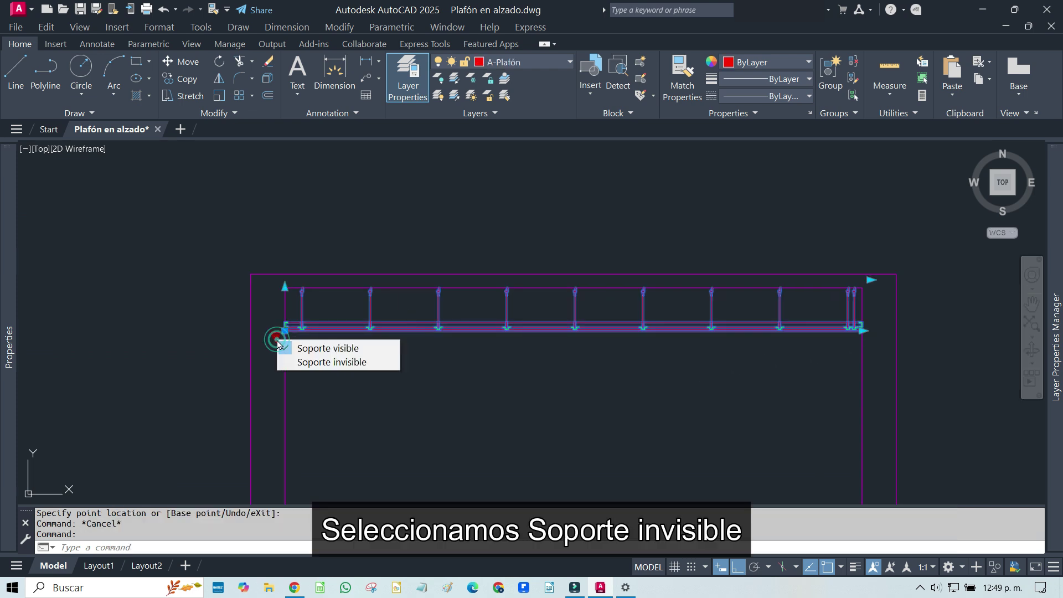
left_click(336, 362)
key("Escape")
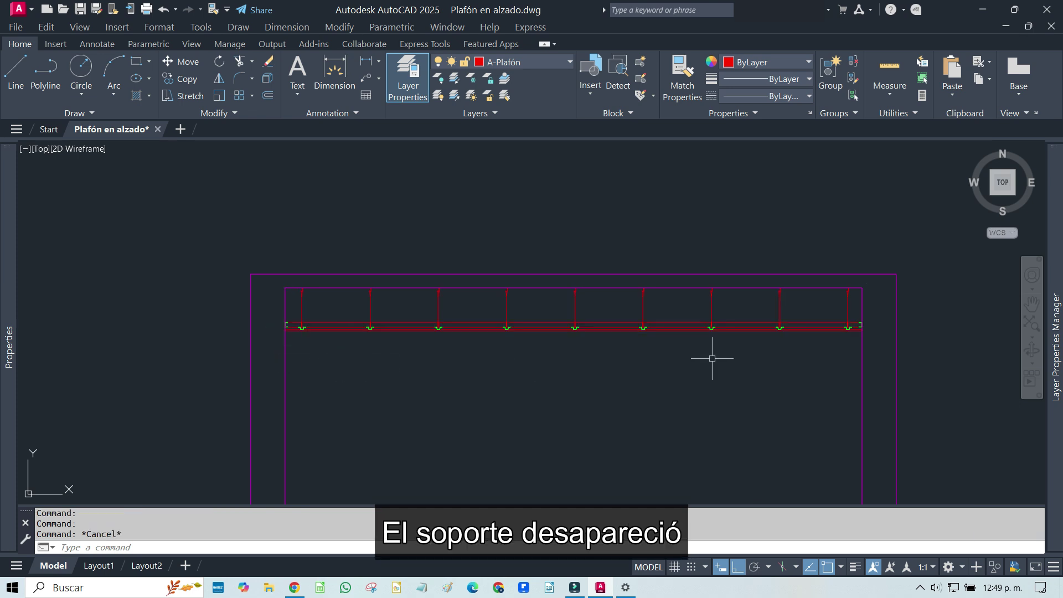
scroll(878, 315, "up", 2)
scroll(878, 316, "up", 2)
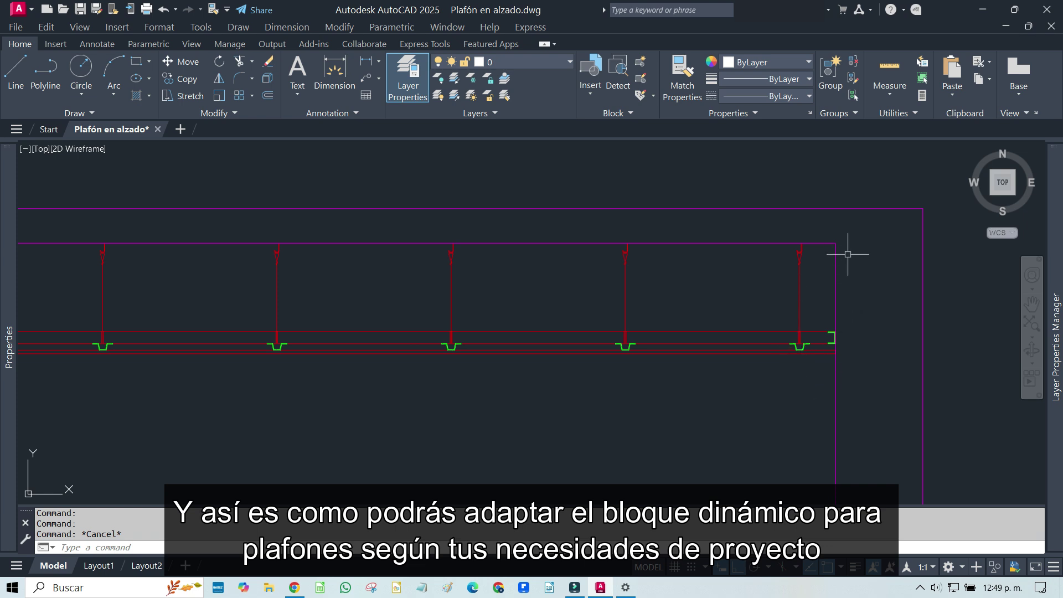
Measure with DI the horizontal hanger spacing at the ceiling's right end, reading 0.6000
type("di")
key("Return")
left_click(799, 290)
left_click(837, 291)
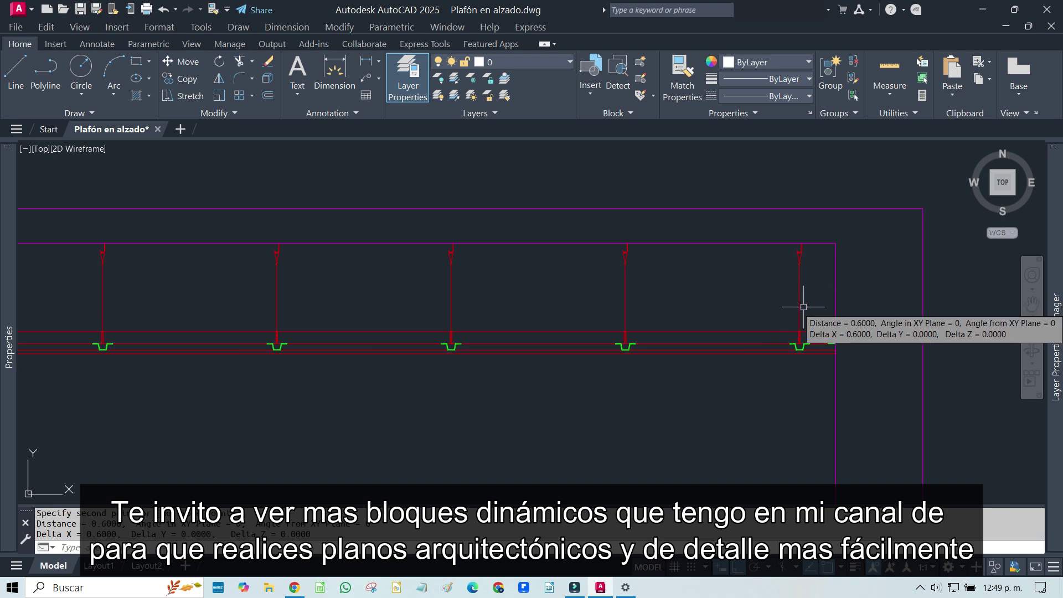
scroll(821, 295, "down", 4)
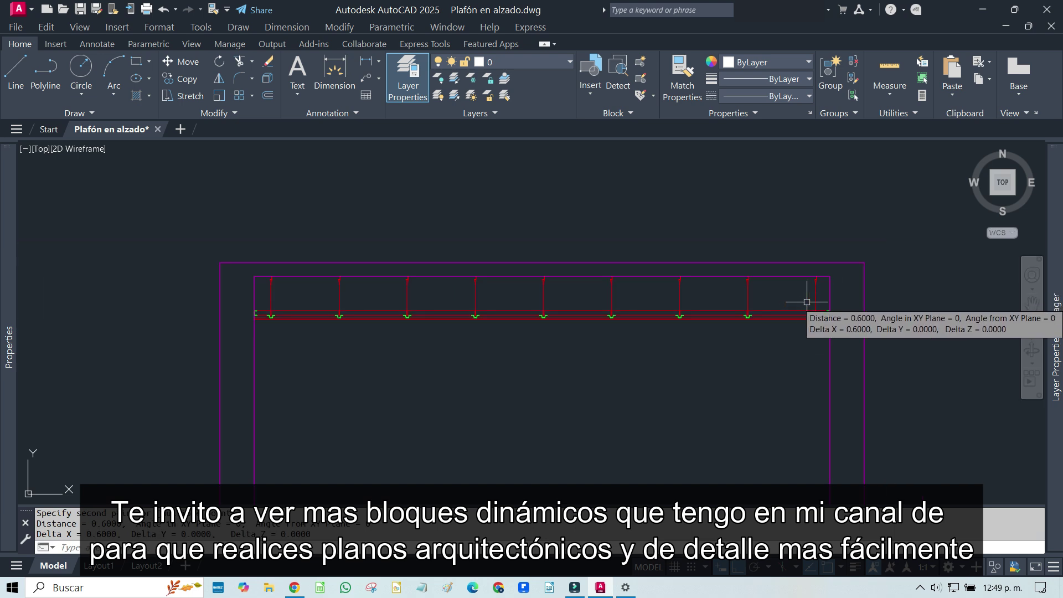